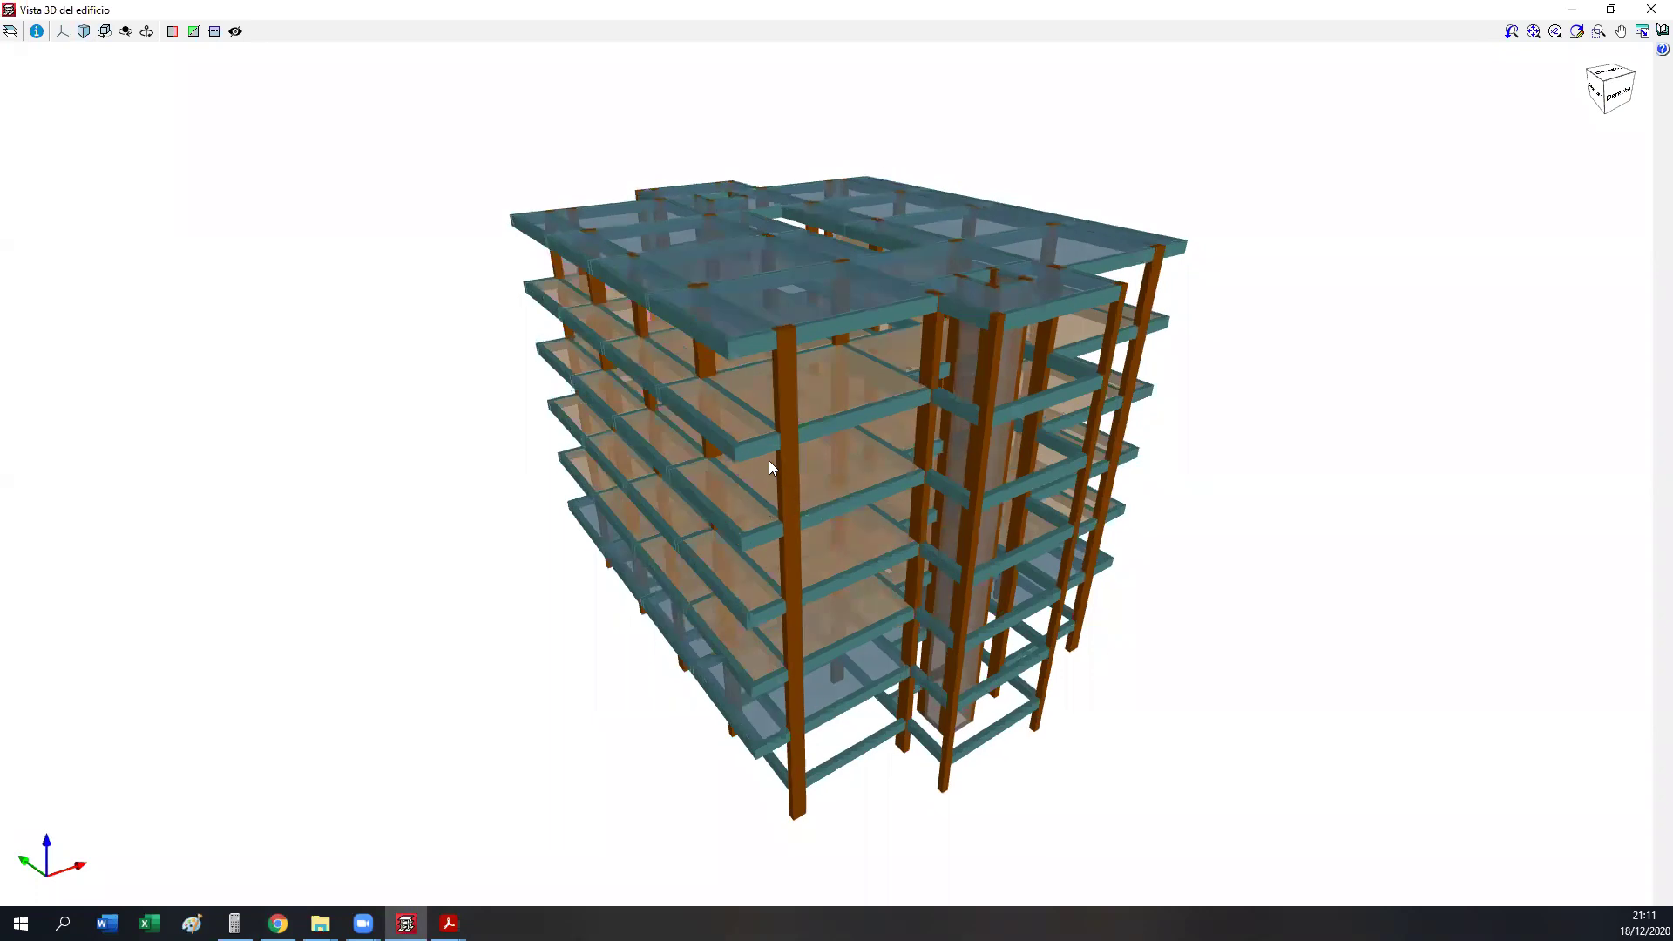
- Examine the whole building structure in the 3D view from several sides and from above
middle_drag(757, 482, 736, 453)
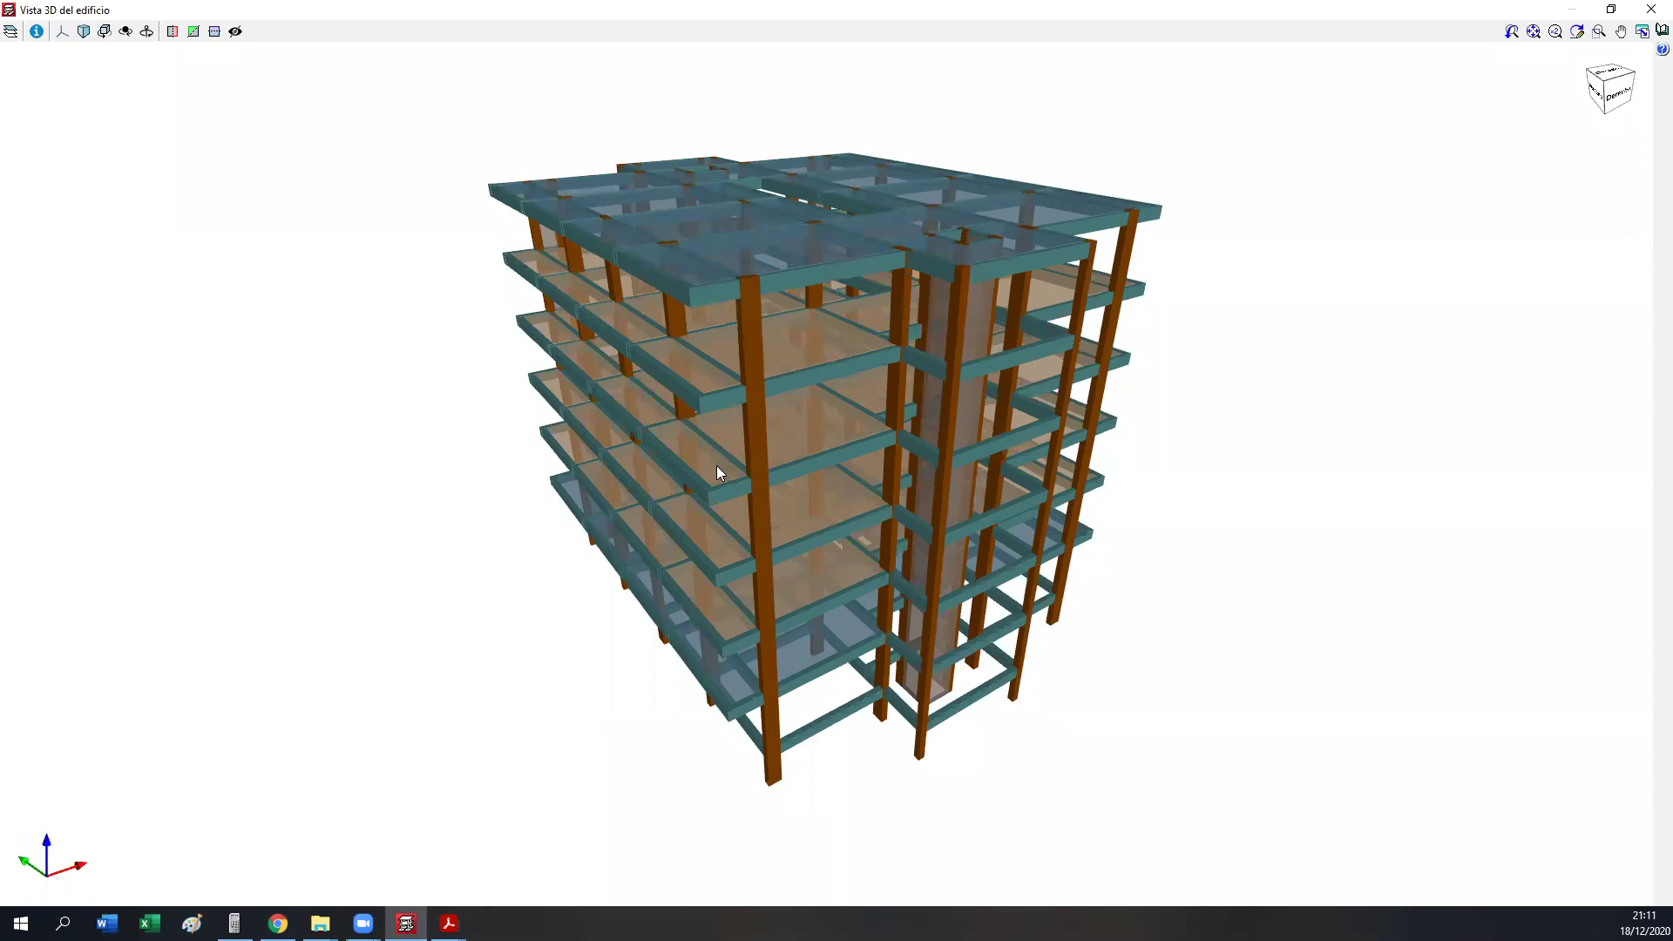
drag(589, 455, 499, 390)
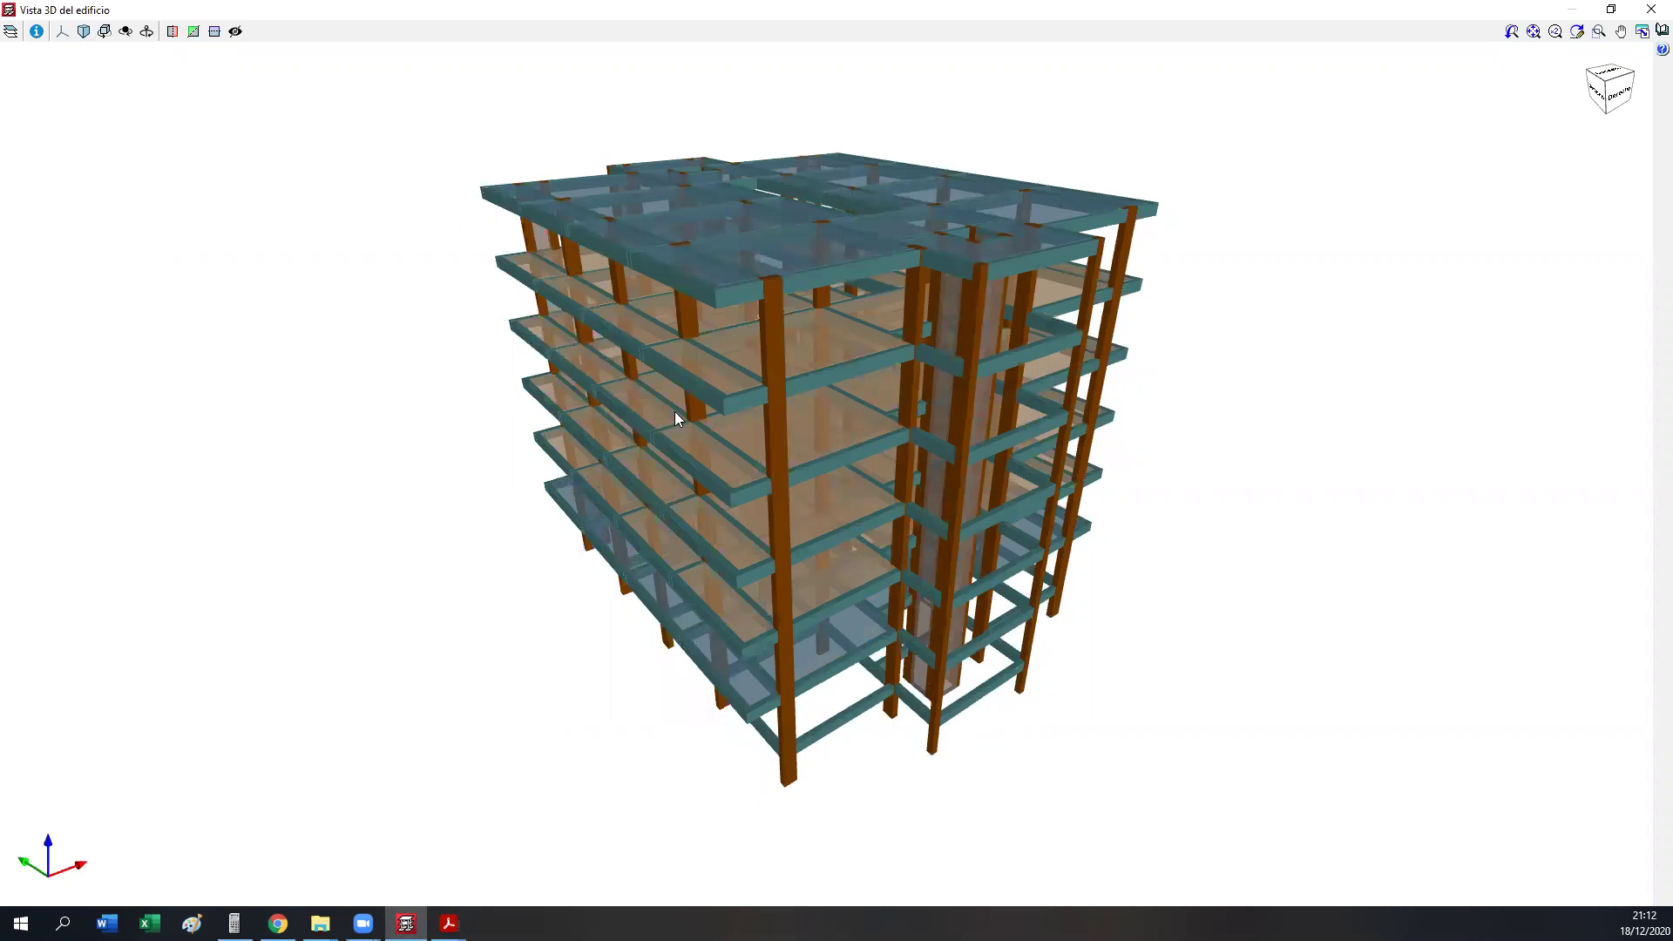
drag(755, 373, 717, 410)
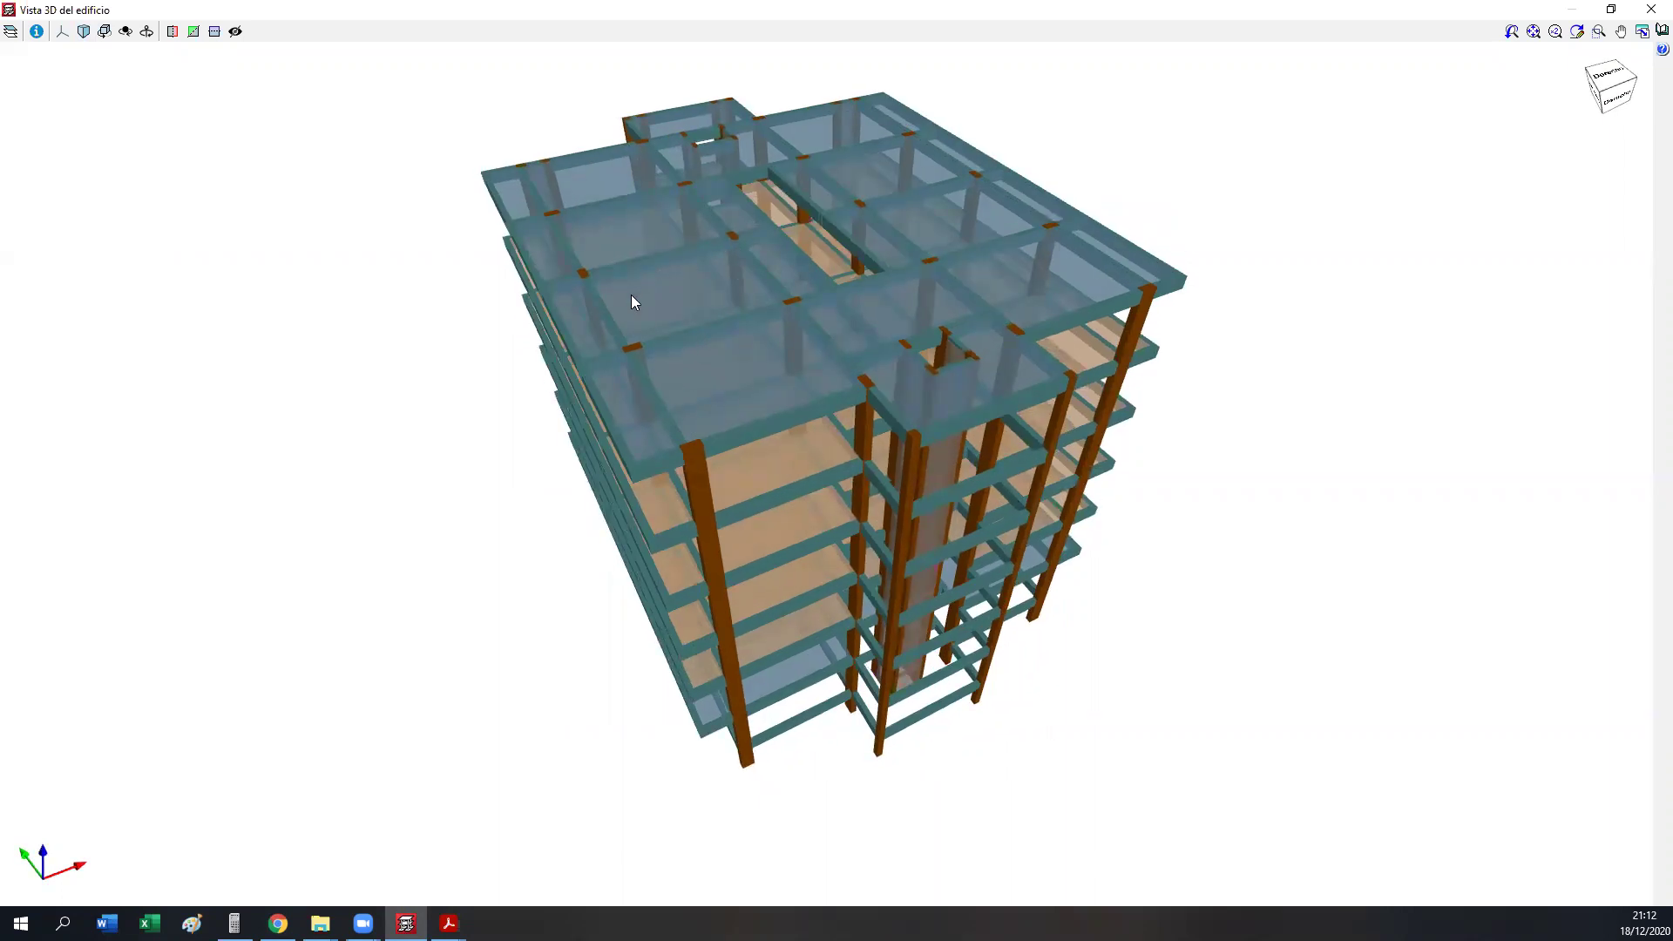
drag(653, 459, 1296, 407)
drag(732, 462, 446, 263)
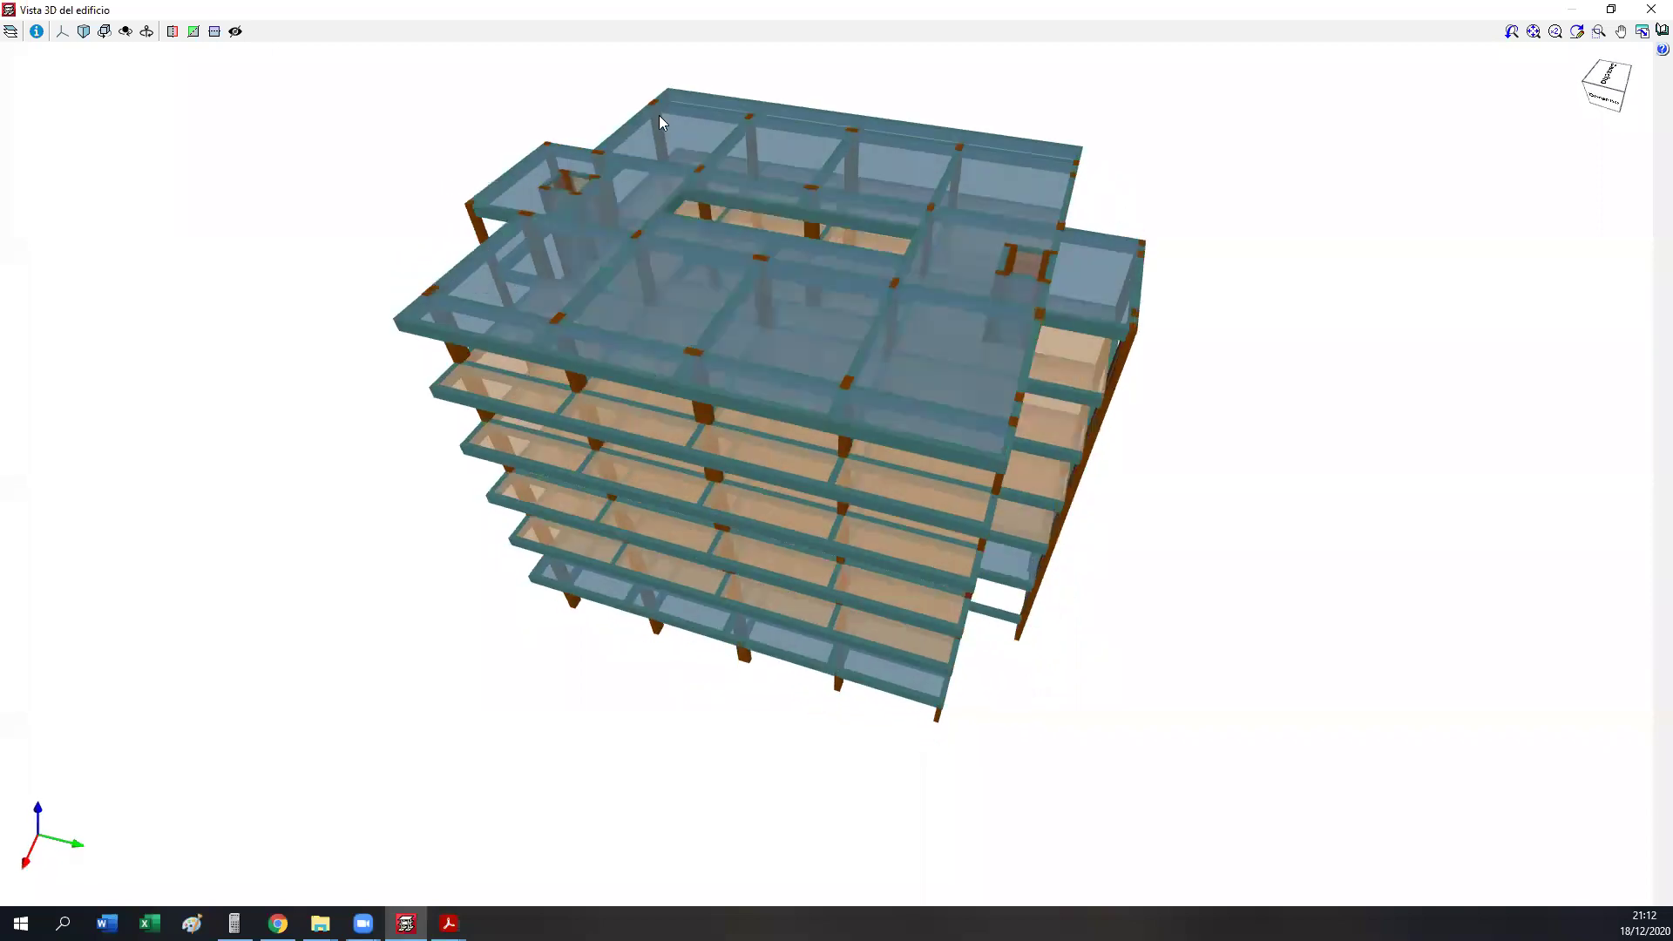
drag(575, 350, 638, 249)
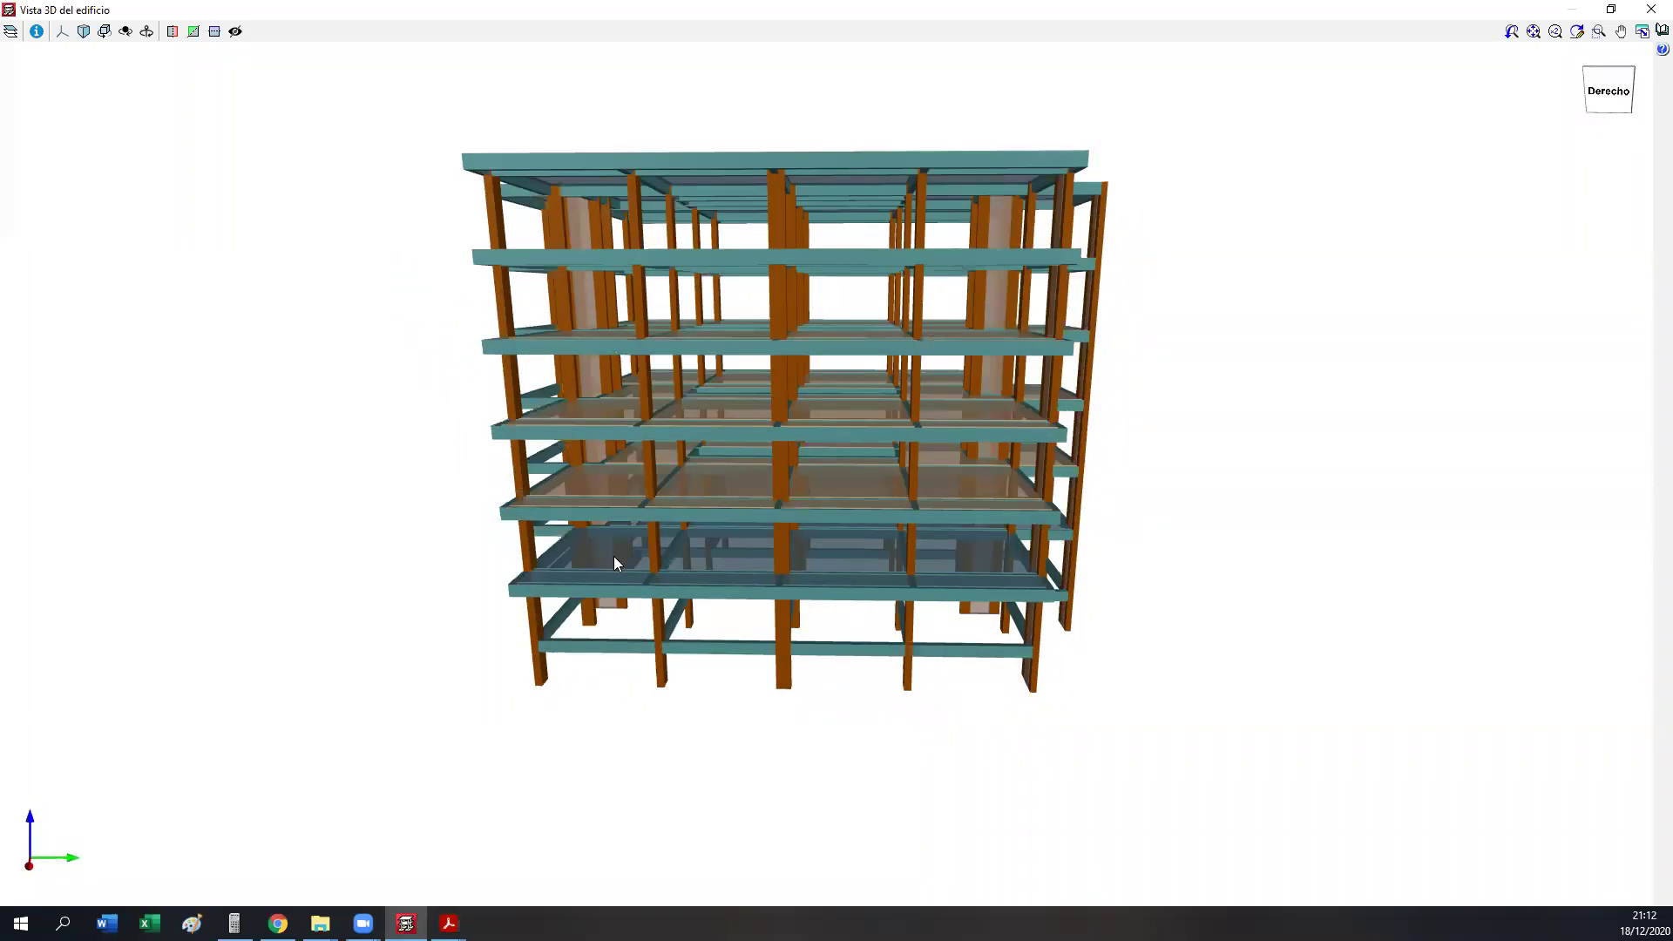
drag(702, 538, 659, 475)
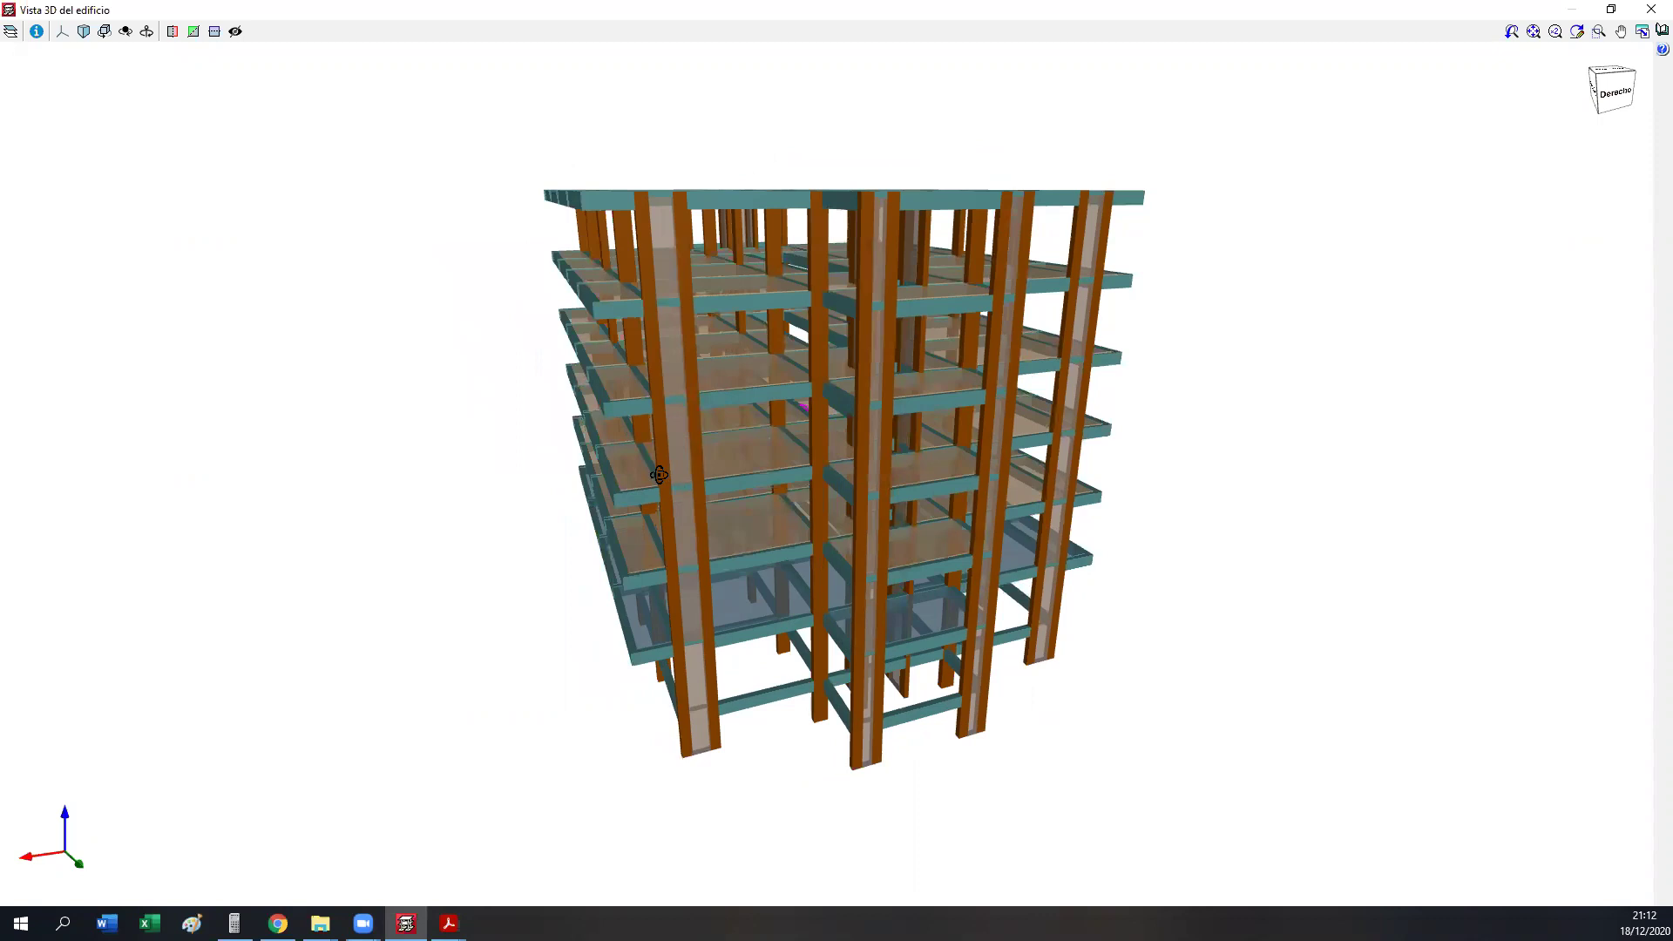
drag(905, 298, 1090, 340)
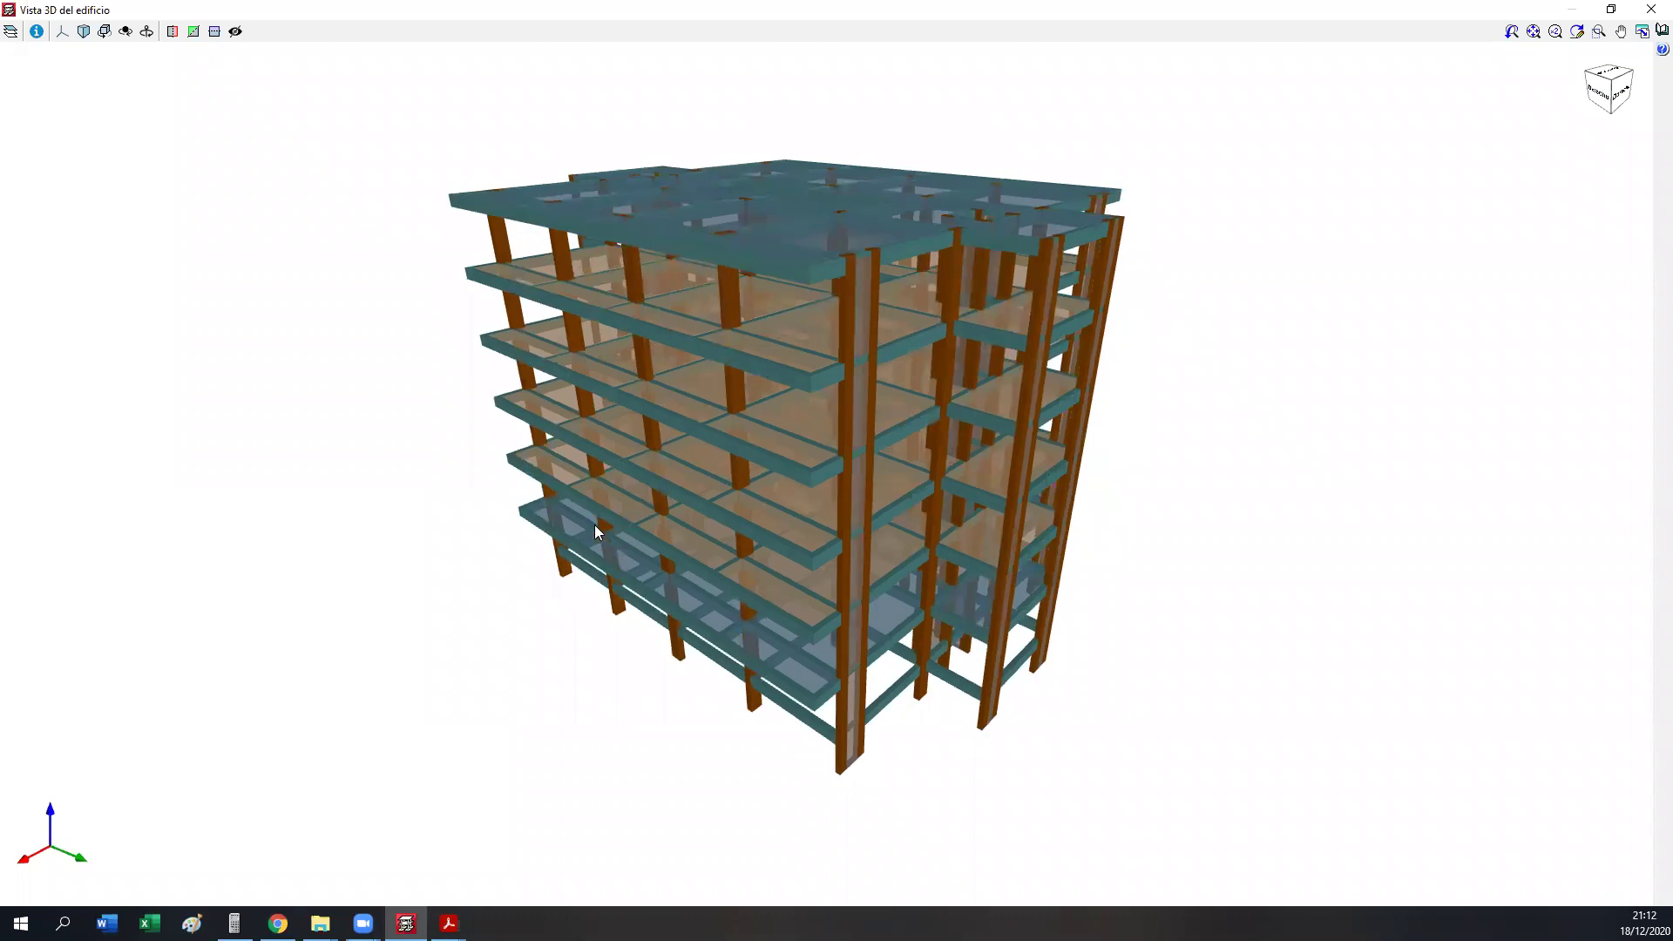
- Inspect the floor slabs, perimeter beams and columns of the 3D building model up close from the front and both corners
scroll(646, 571, up, 6)
mouse_move(654, 562)
mouse_down()
mouse_move(772, 428)
mouse_move(773, 340)
mouse_move(717, 475)
mouse_move(662, 485)
mouse_up()
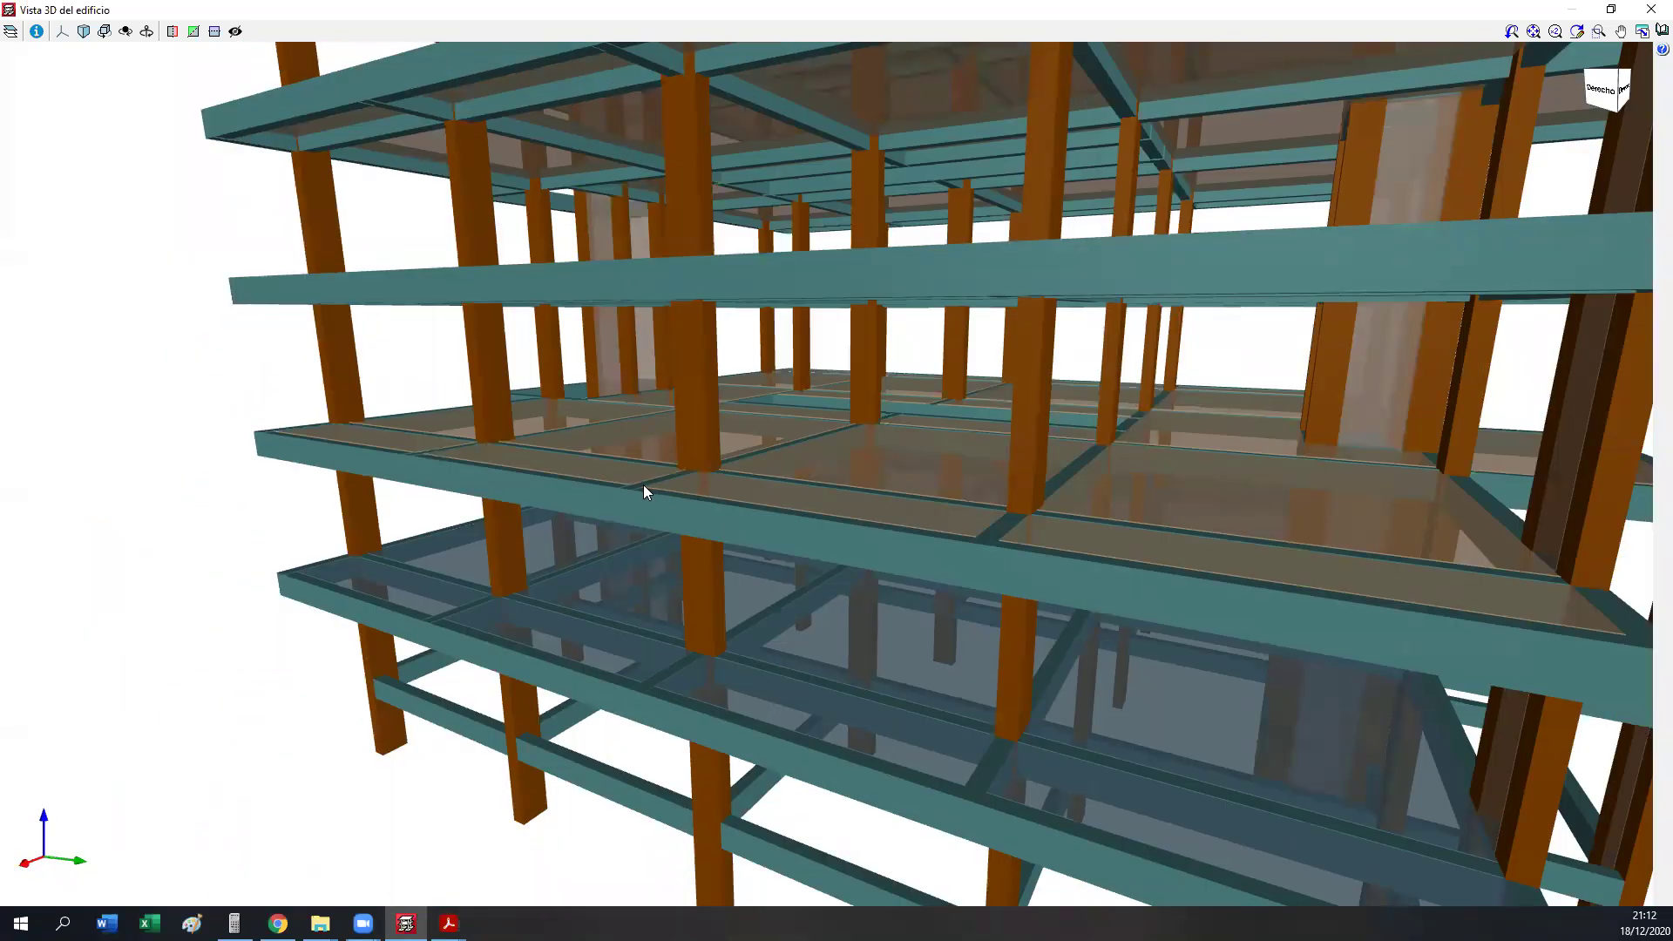
scroll(643, 484, down, 2)
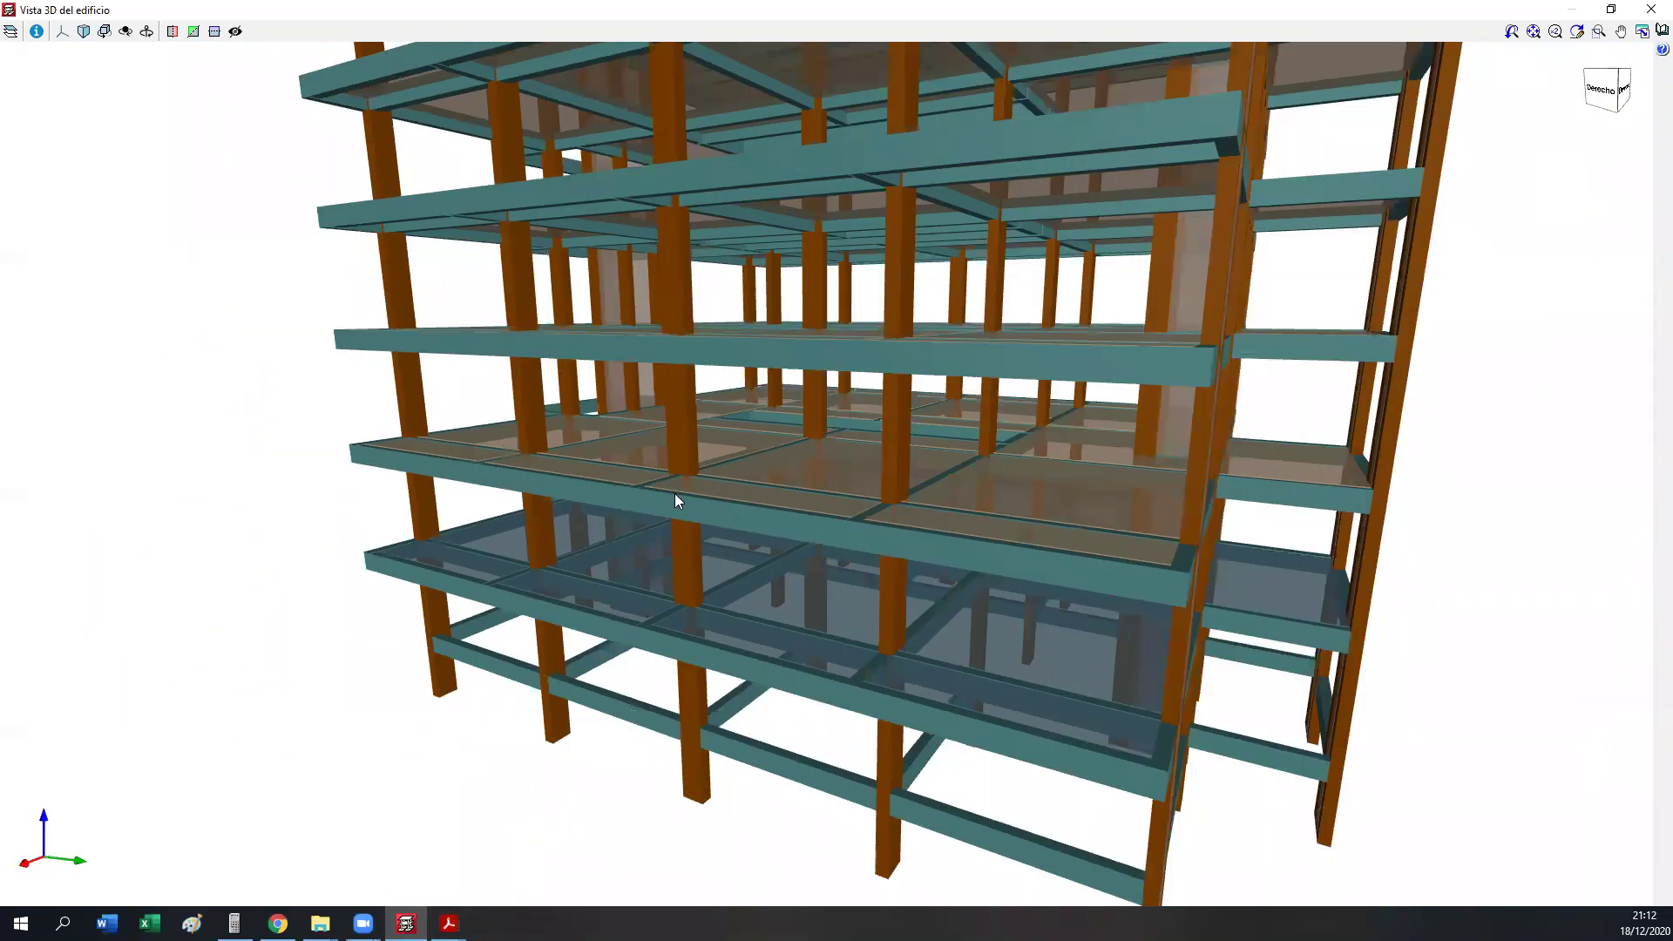
drag(591, 479, 751, 504)
scroll(750, 505, down, 4)
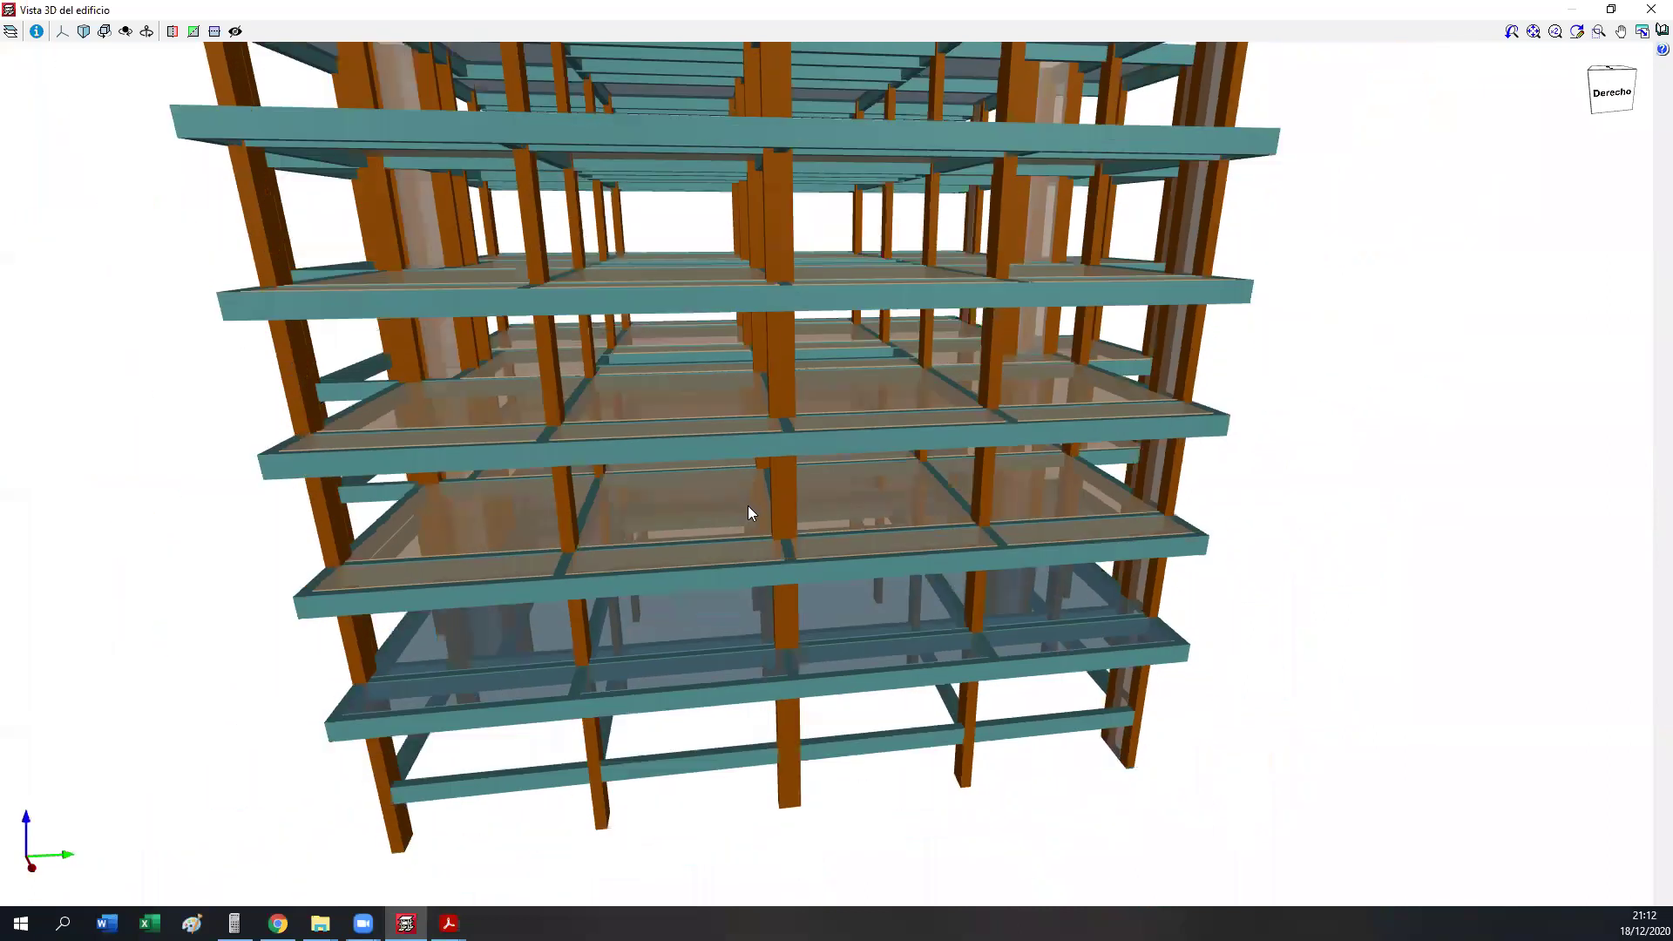
middle_drag(690, 463, 723, 508)
scroll(723, 509, down, 2)
drag(698, 469, 891, 498)
drag(572, 433, 570, 369)
middle_drag(671, 448, 650, 406)
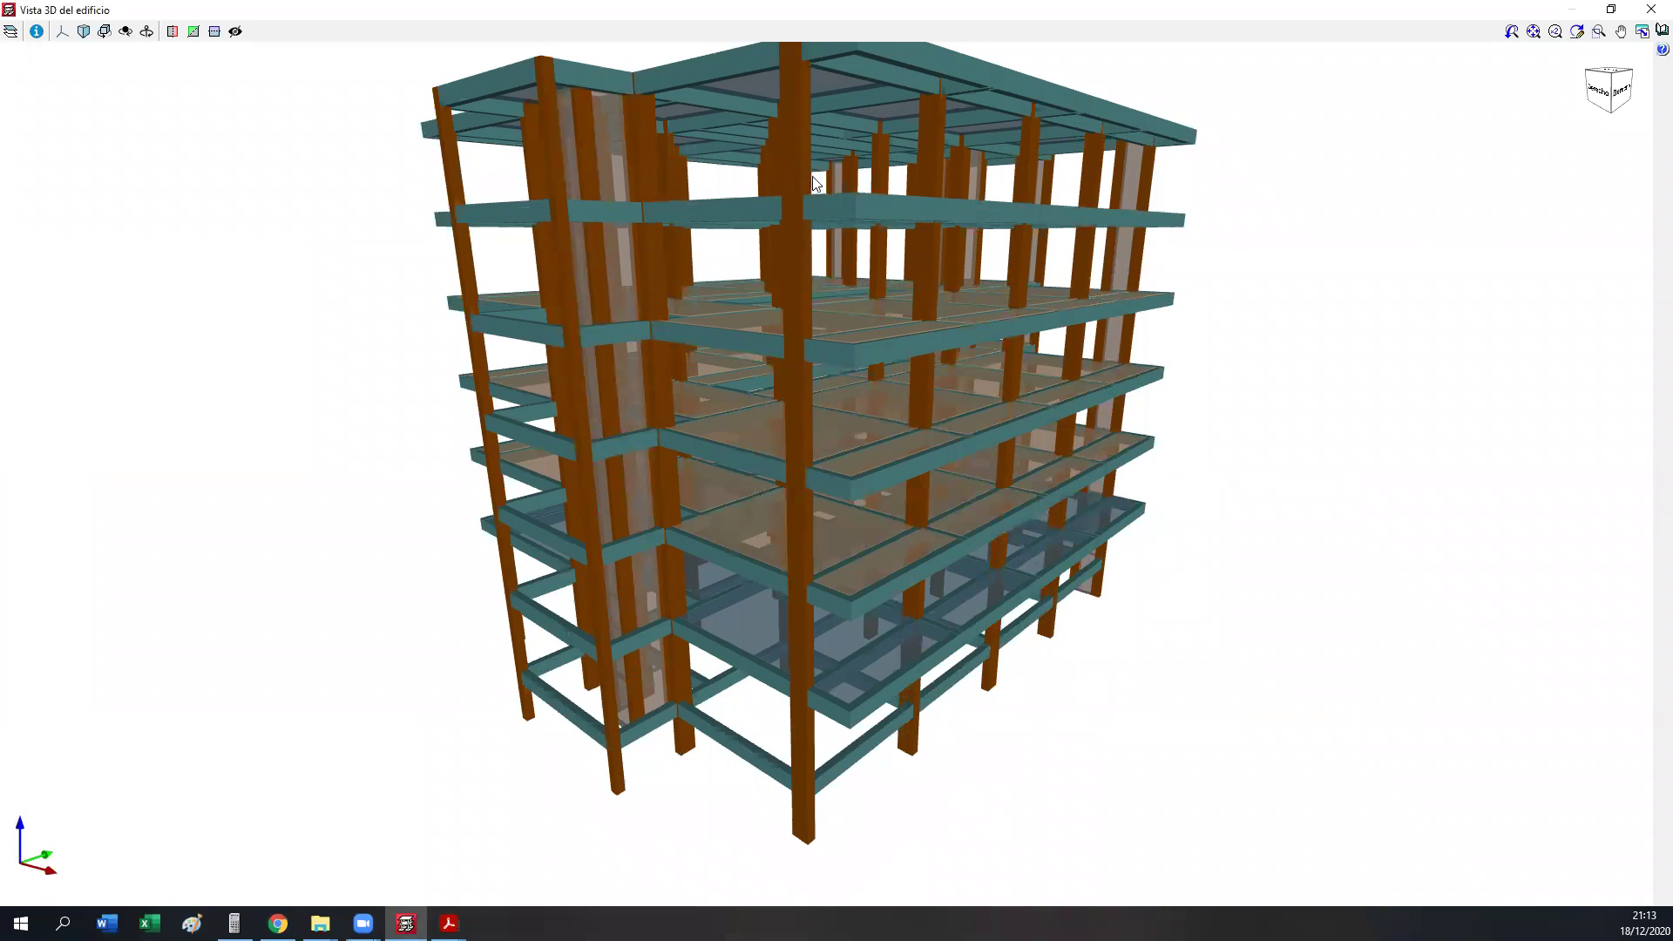
drag(866, 244, 811, 264)
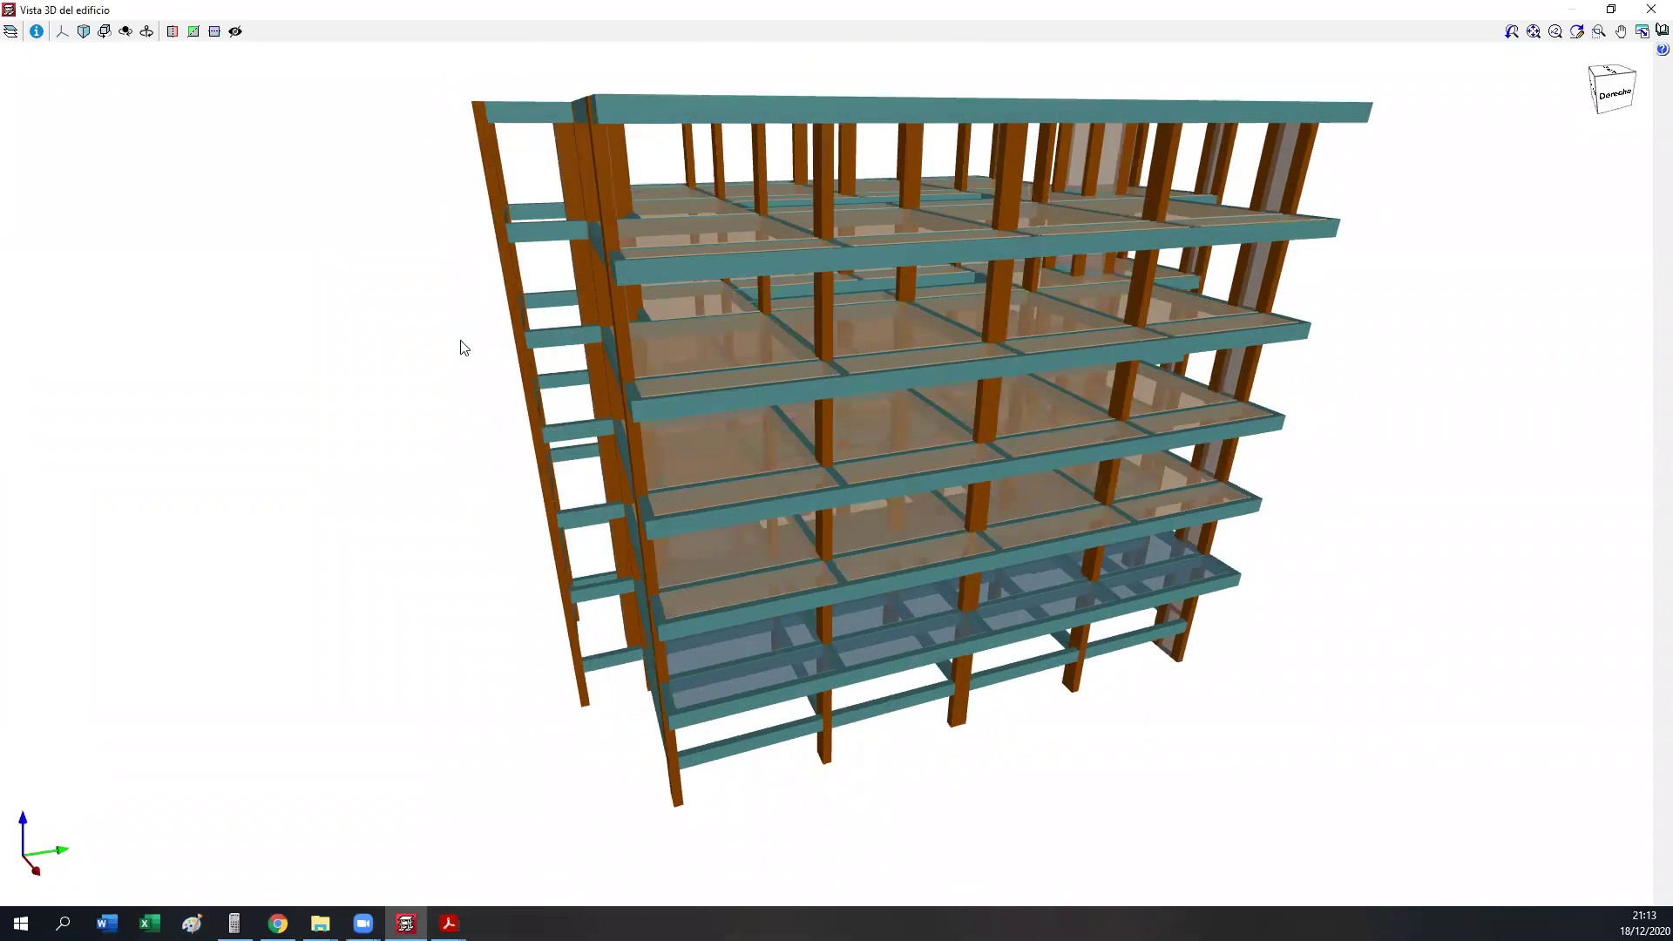
drag(636, 387, 784, 349)
drag(516, 527, 490, 398)
- Mark the length of the front corner column between the lowest beam and its base with a red double-headed arrow
middle_drag(829, 512, 780, 487)
middle_drag(562, 358, 529, 208)
scroll(782, 726, up, 2)
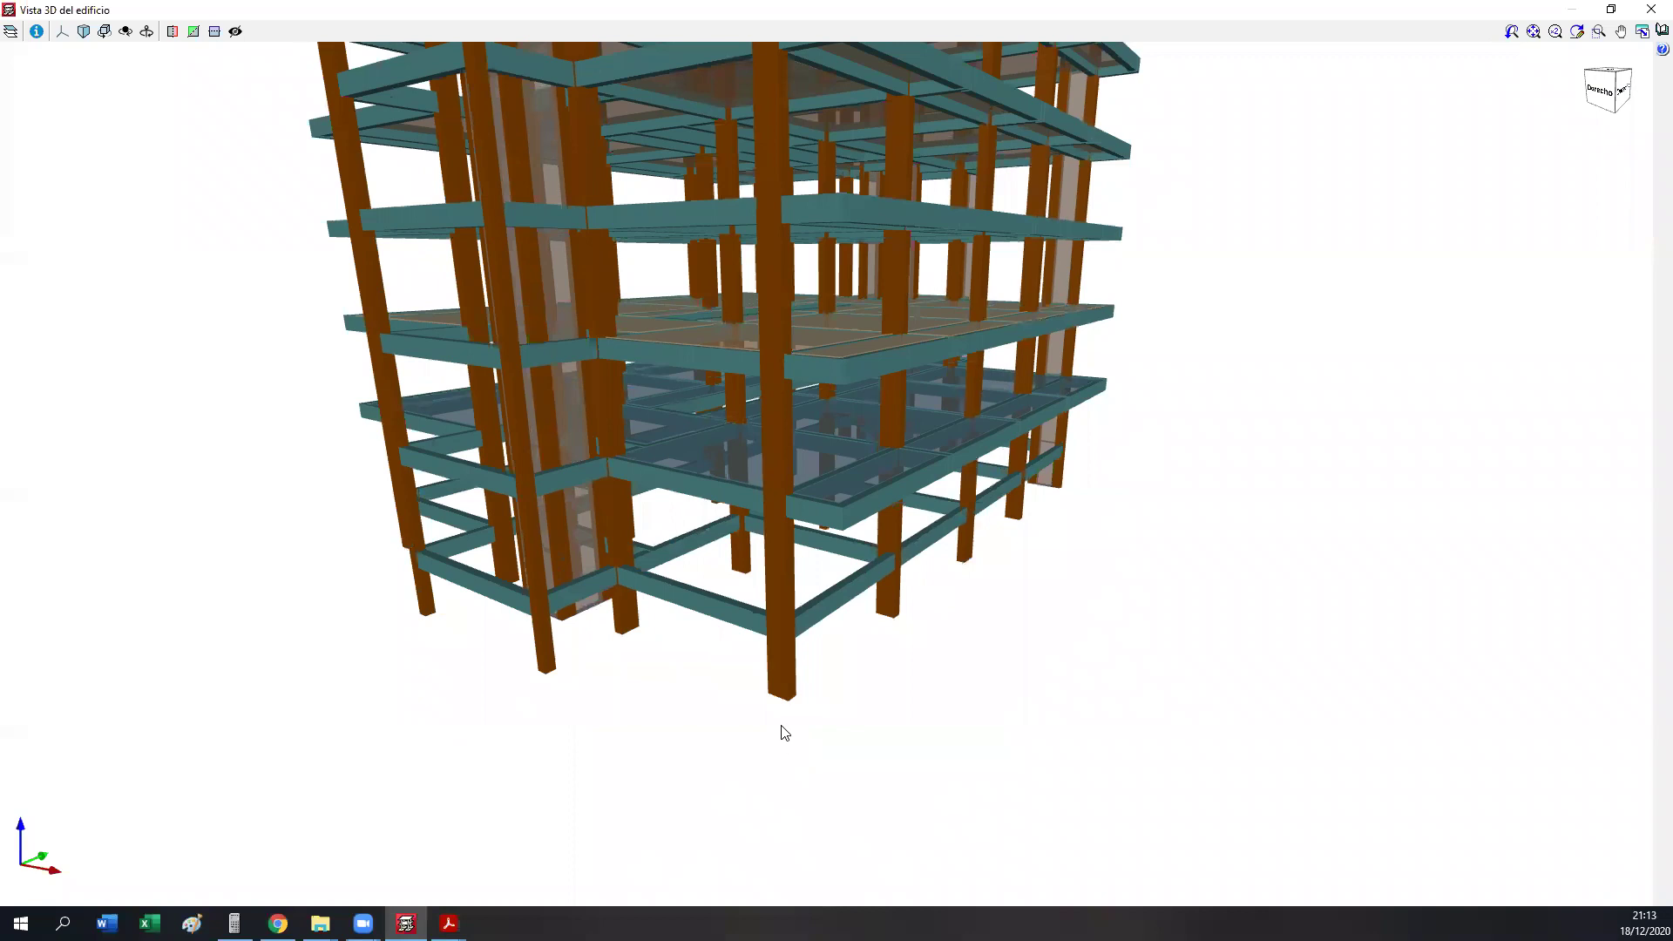
scroll(783, 732, up, 5)
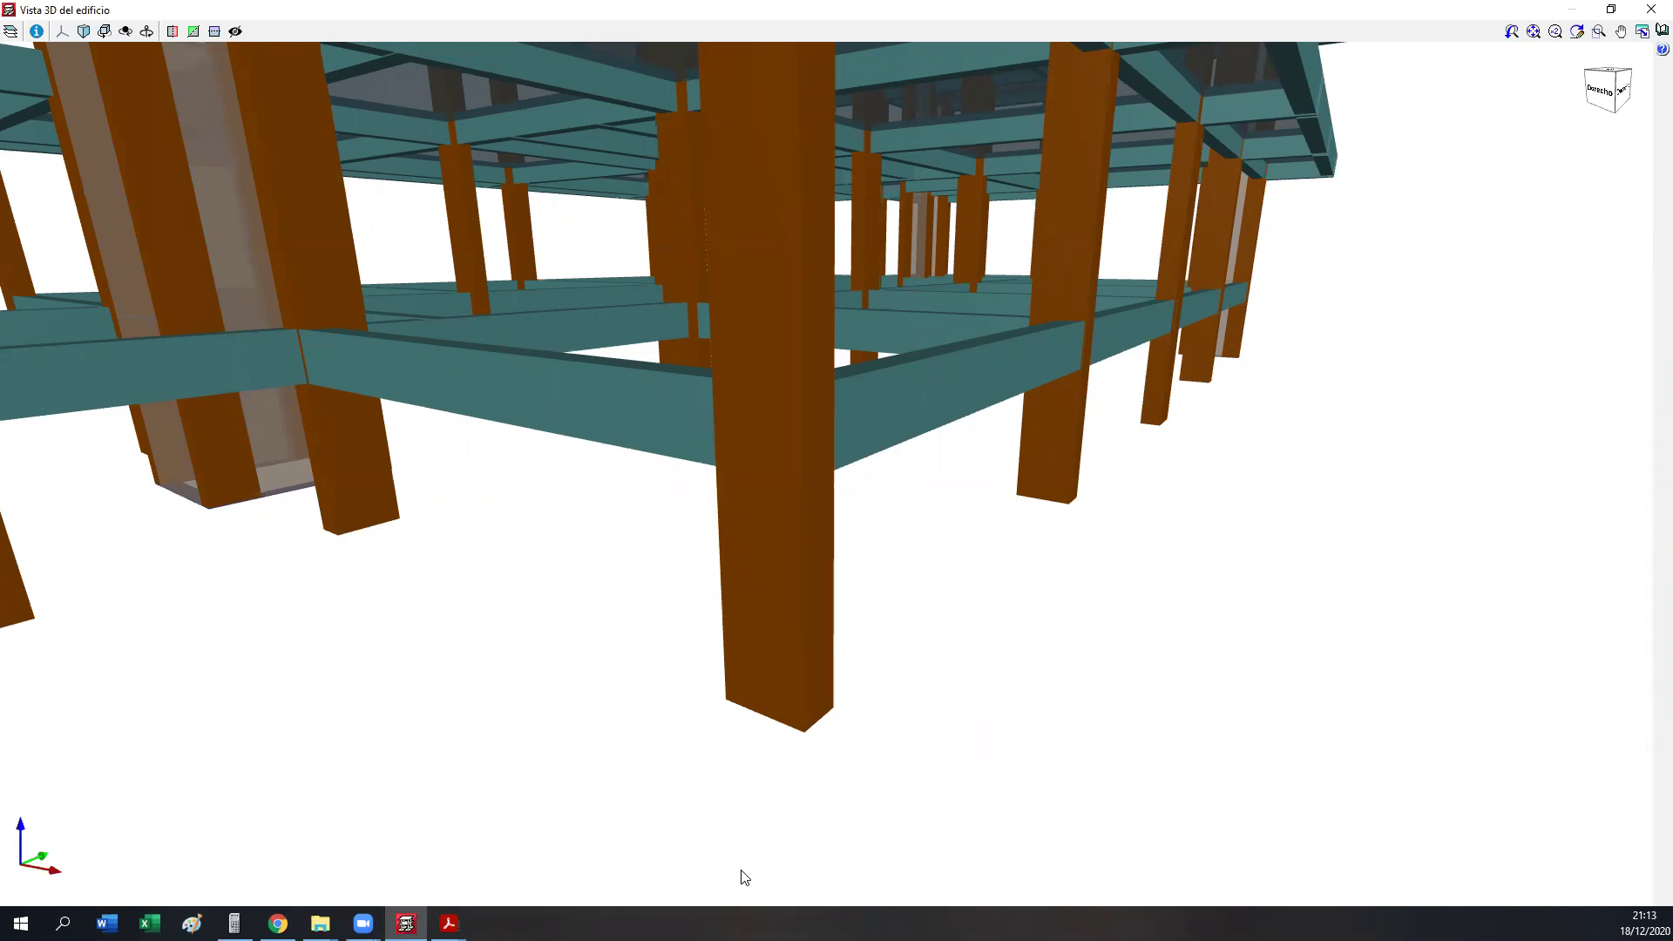
click(563, 932)
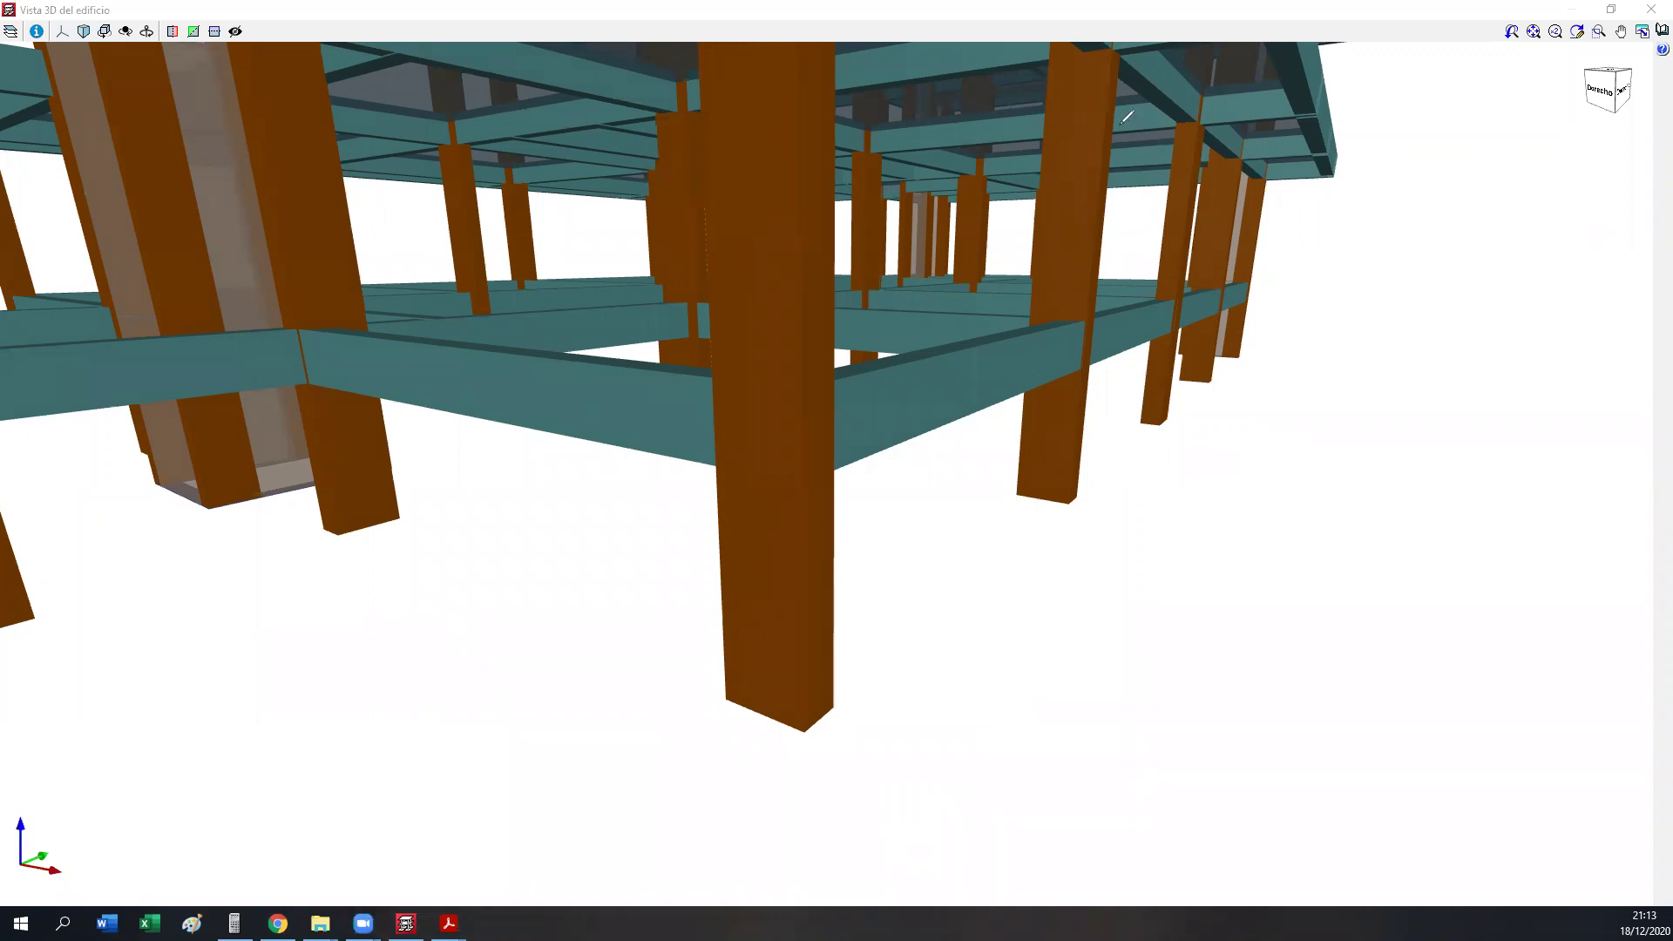
click(709, 474)
click(710, 704)
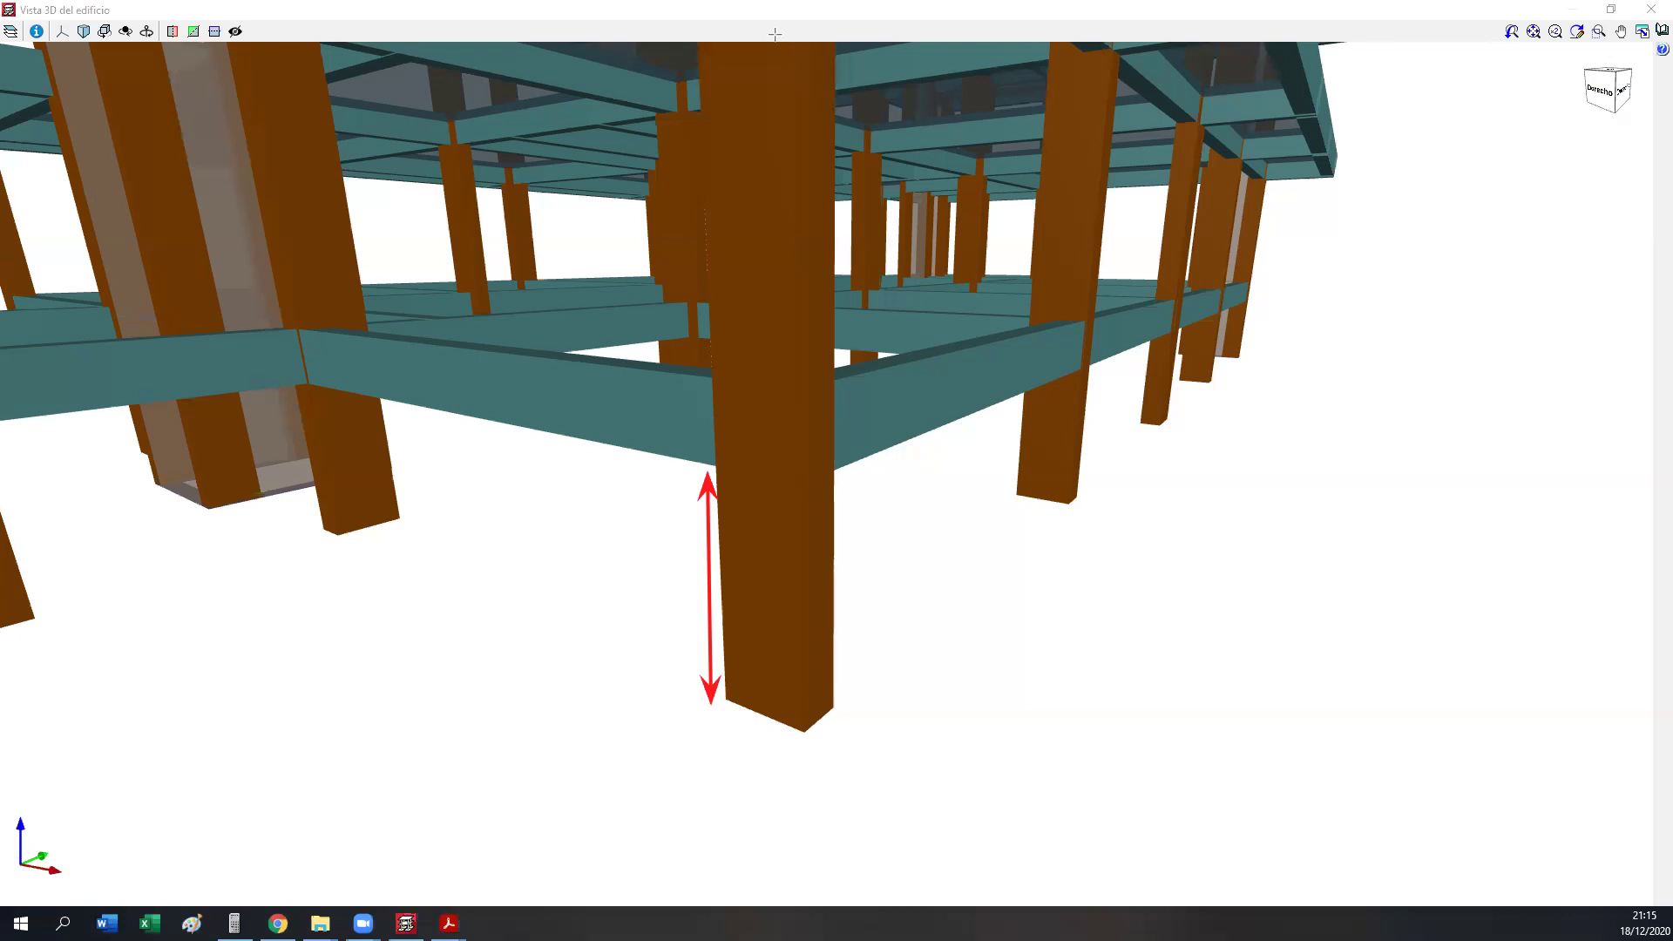
- Inspect the lower storeys around the elevator shaft and close the 3D view of the building
middle_drag(740, 471, 932, 605)
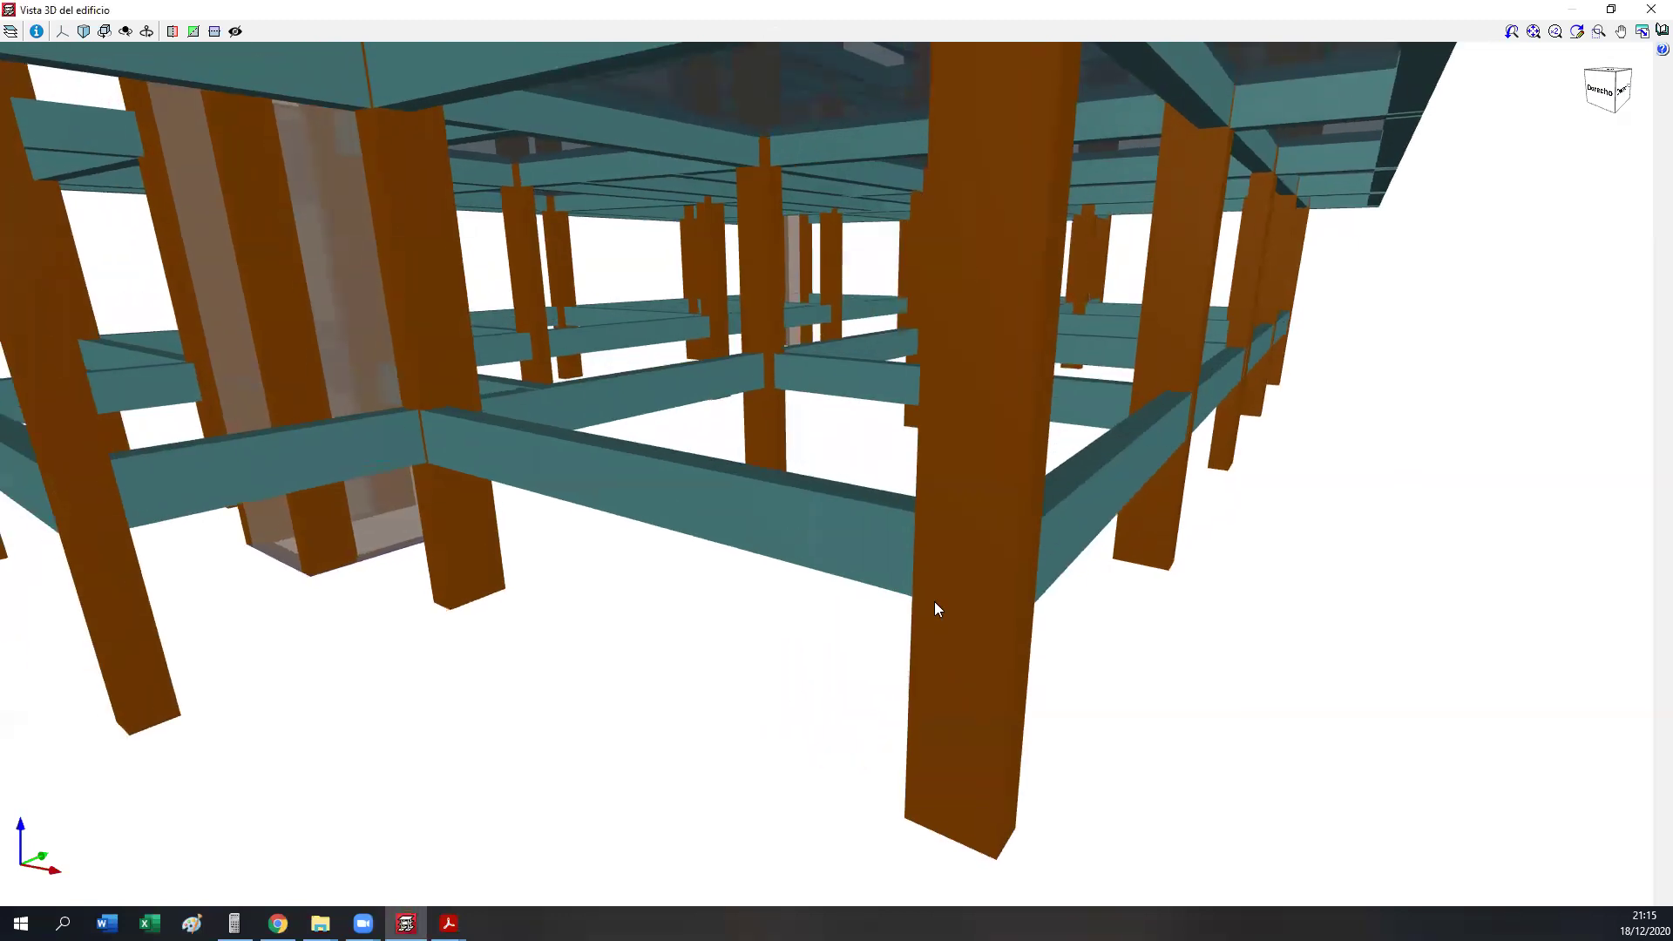
scroll(903, 524, down, 5)
middle_drag(900, 527, 865, 753)
drag(784, 685, 904, 665)
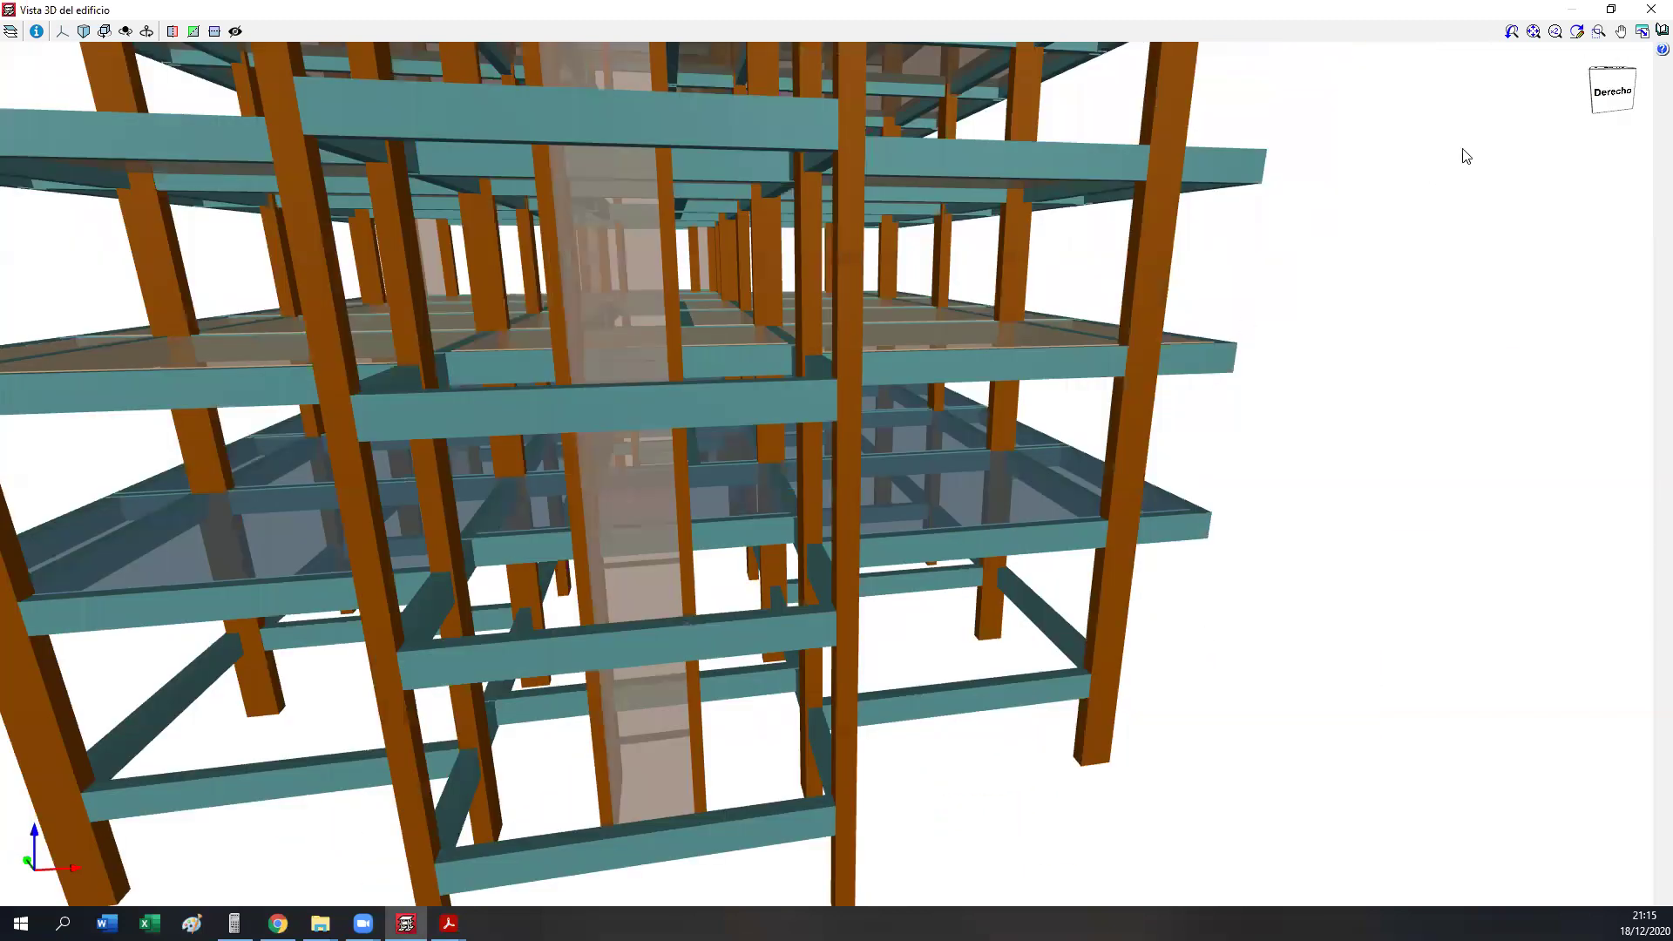
click(1650, 9)
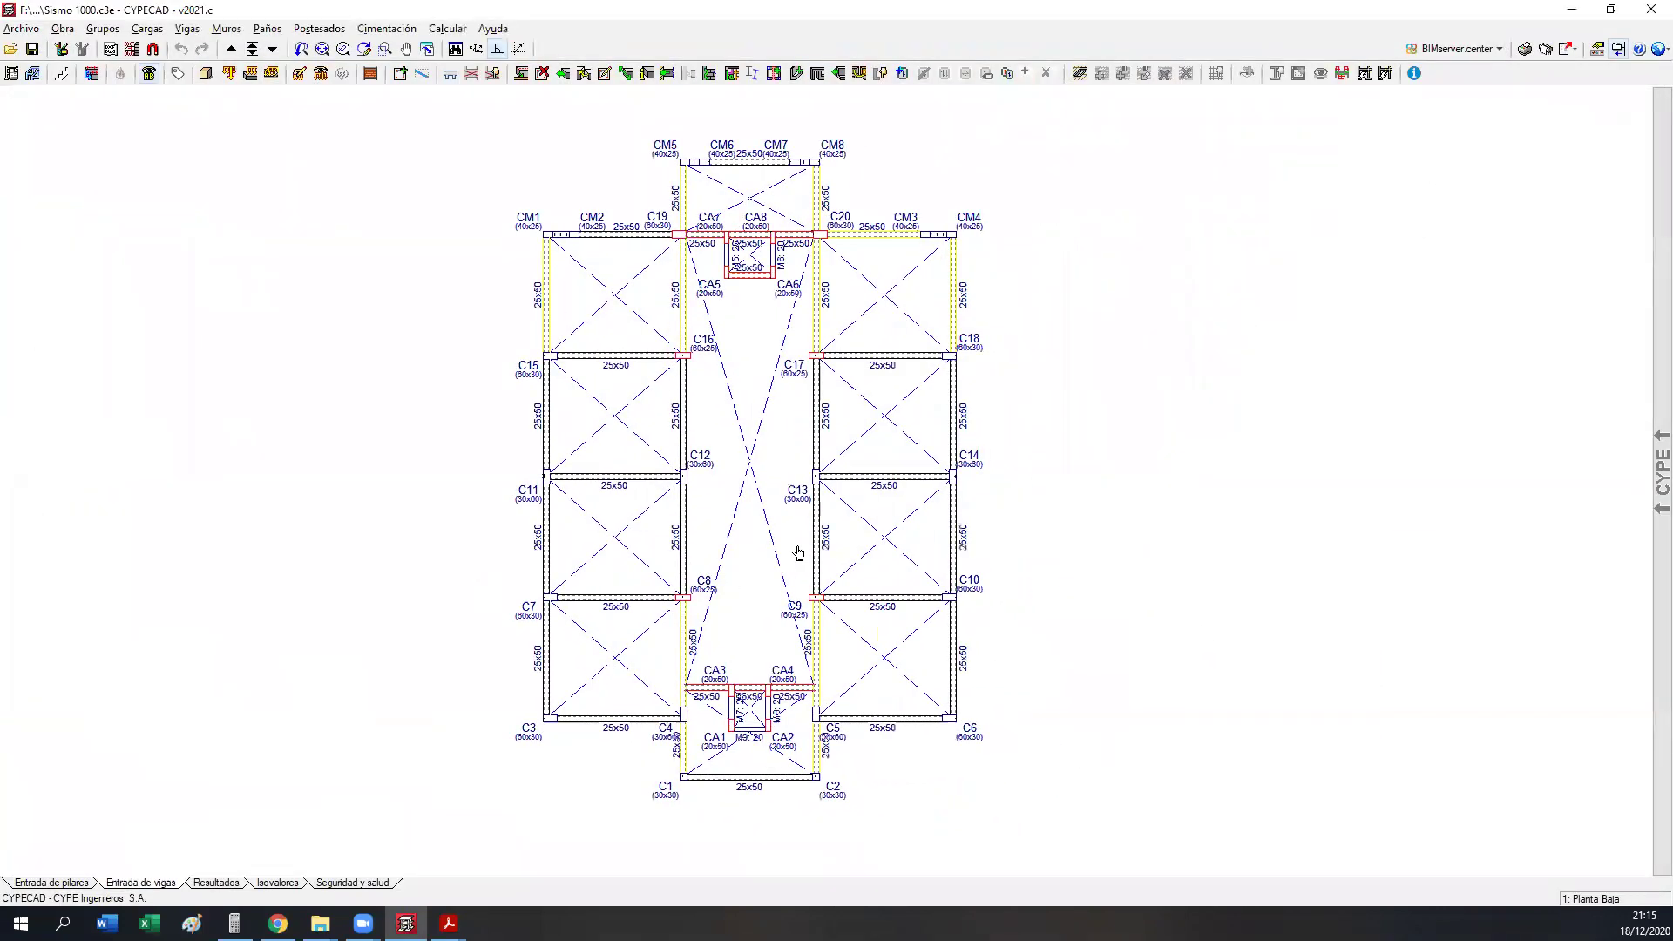
- Examine the column, wall and beam layout on the Planta Baja floor plan
scroll(801, 557, up, 1)
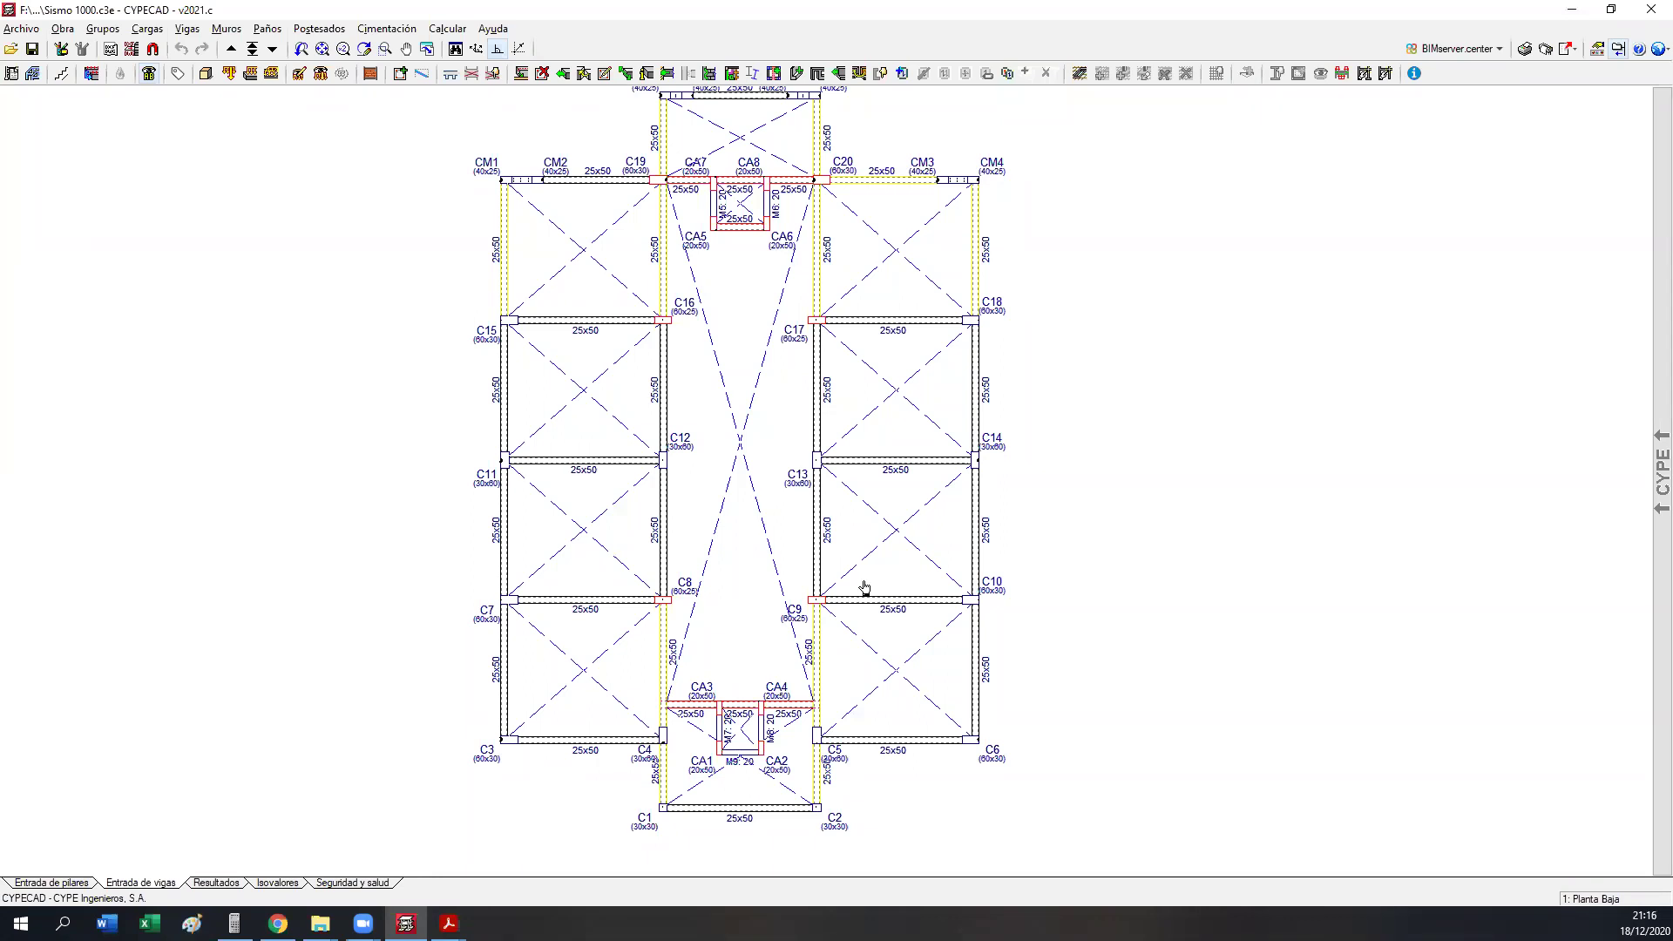
middle_drag(816, 425, 854, 458)
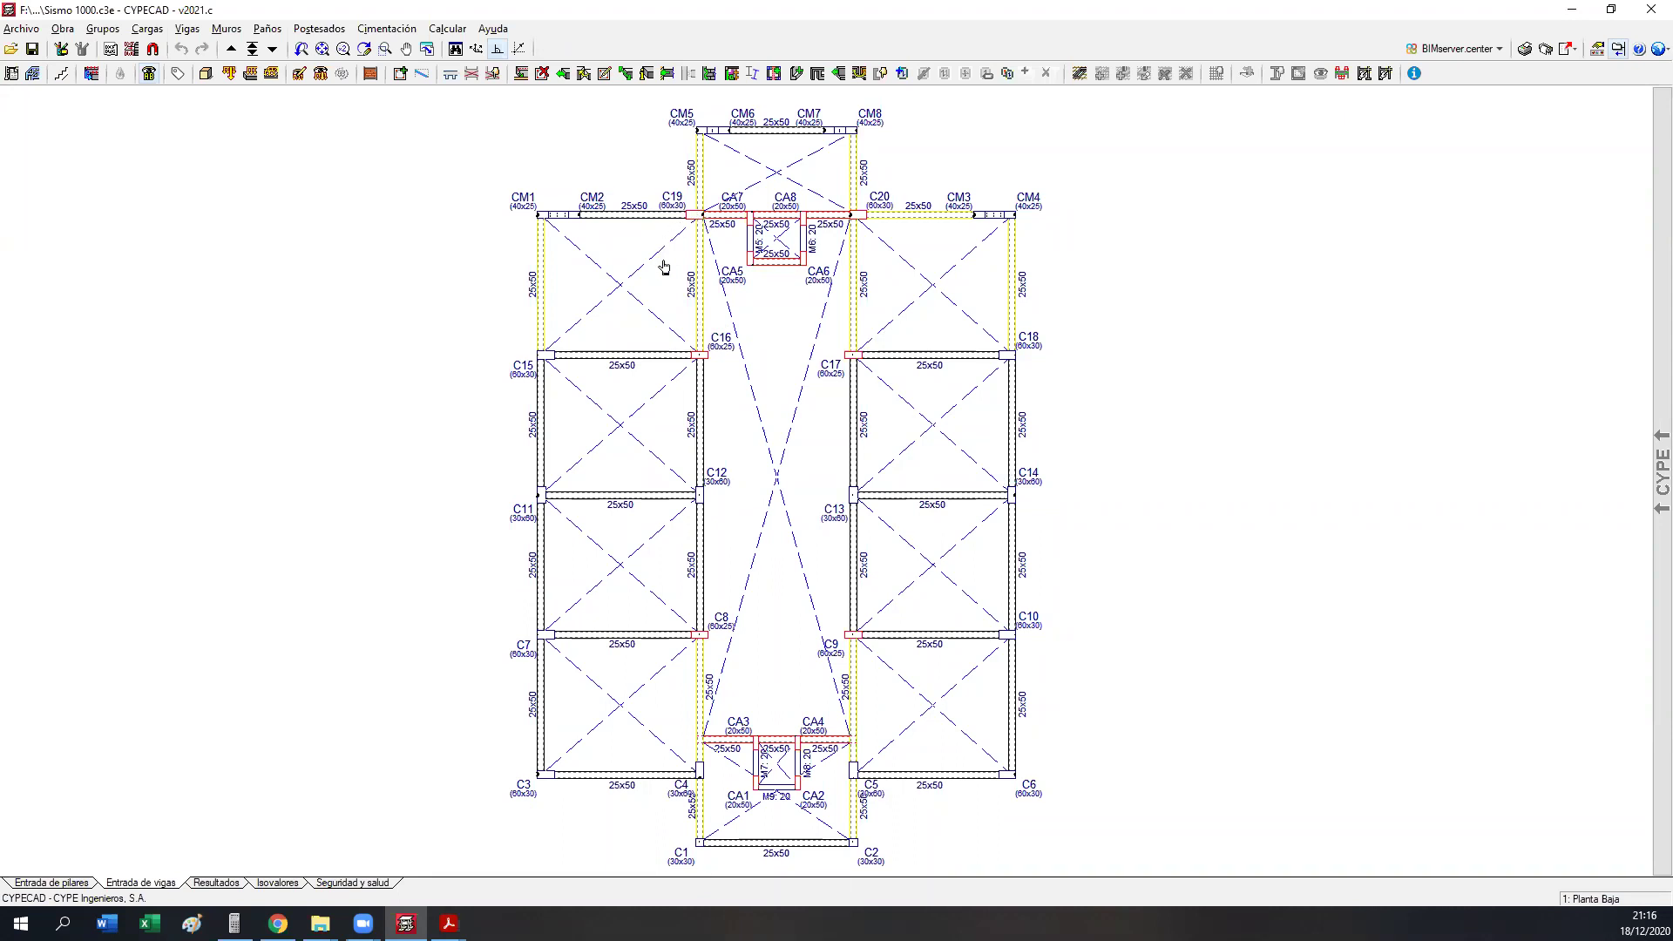
middle_drag(662, 537, 719, 580)
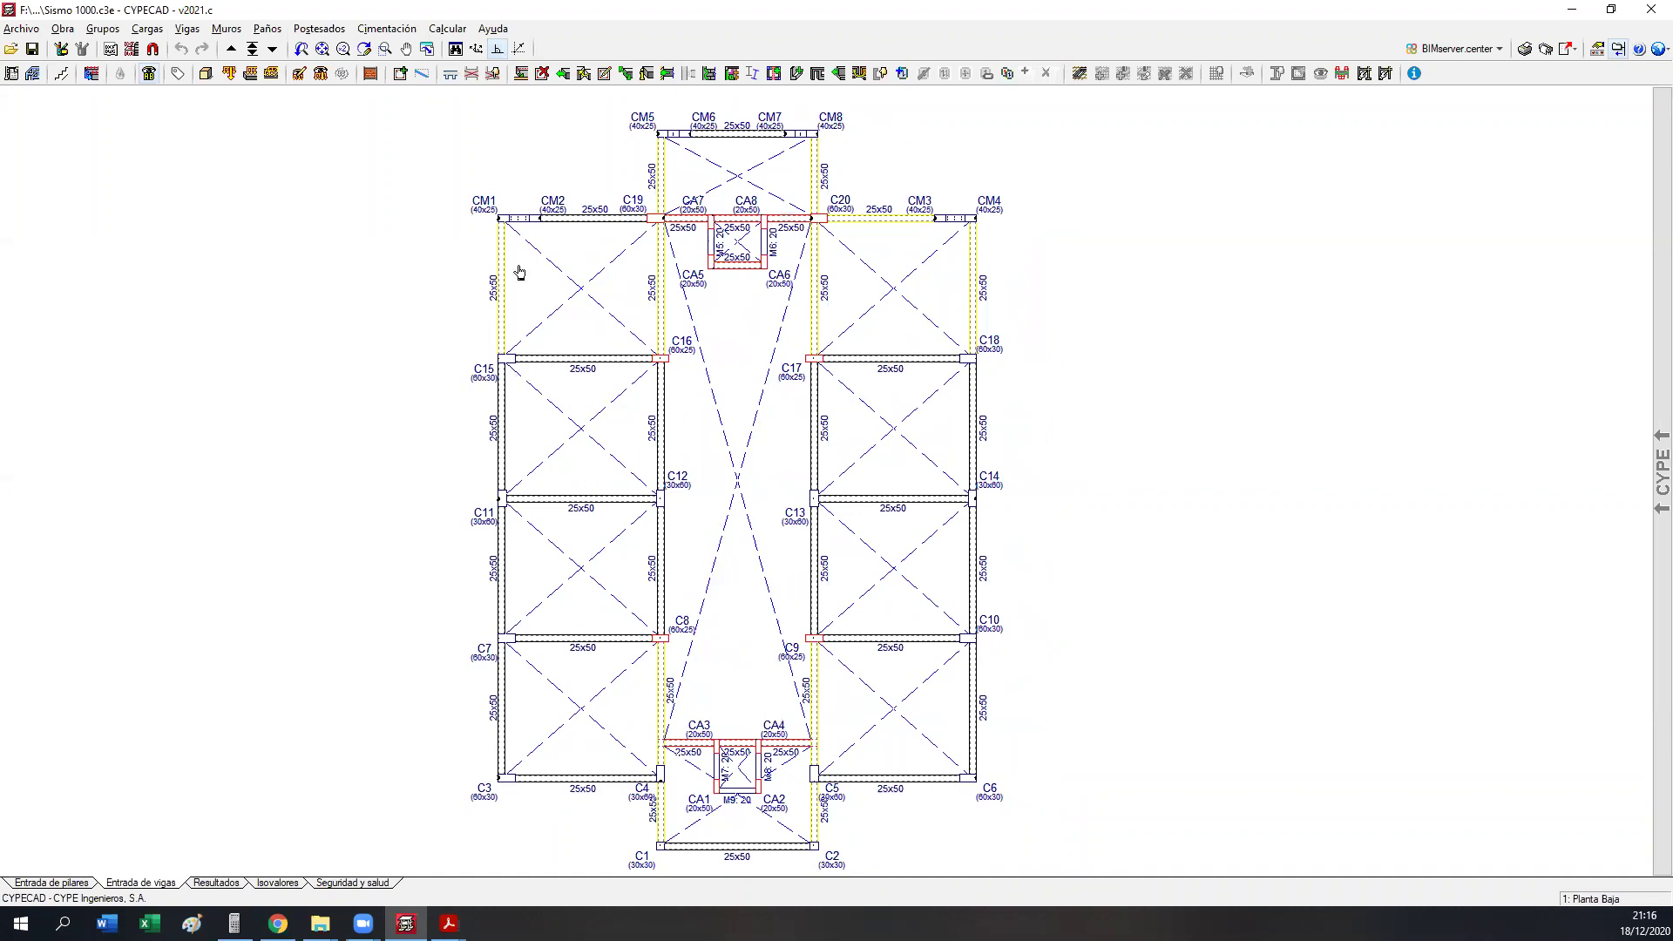
middle_drag(656, 468, 661, 450)
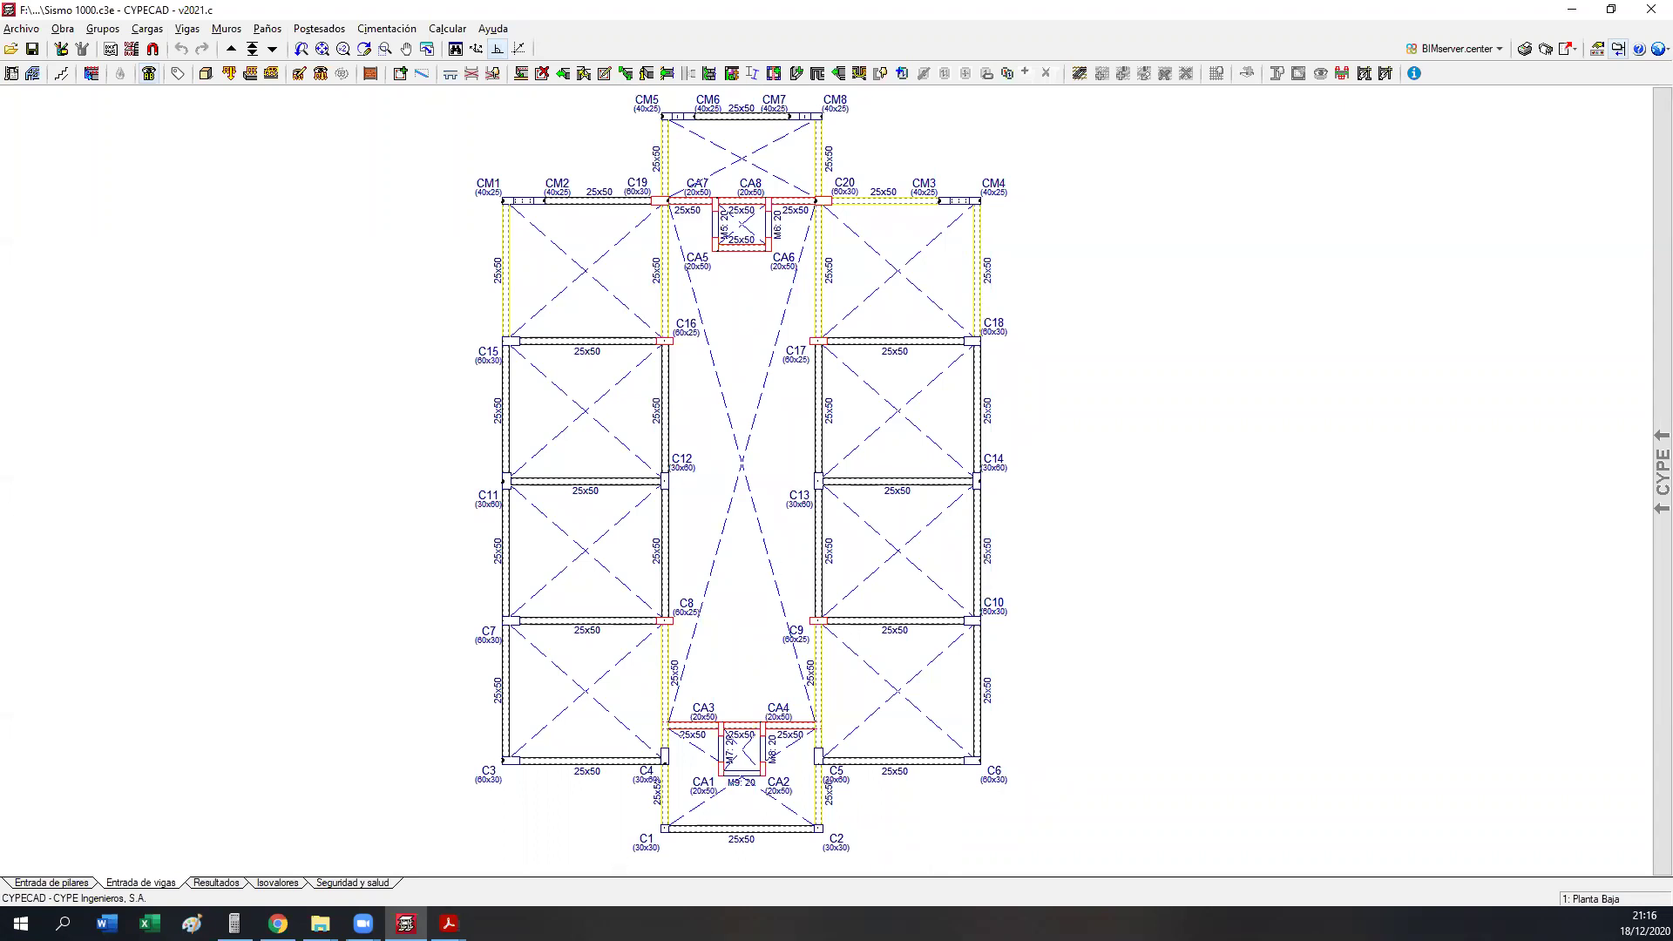
- Switch to Presentacion Cype Sismo.pdf in Acrobat Reader, go to page 2 and frame the "Esfuerzos de diseño" diagram with a blue rectangle
mouse_move(449, 924)
click(506, 873)
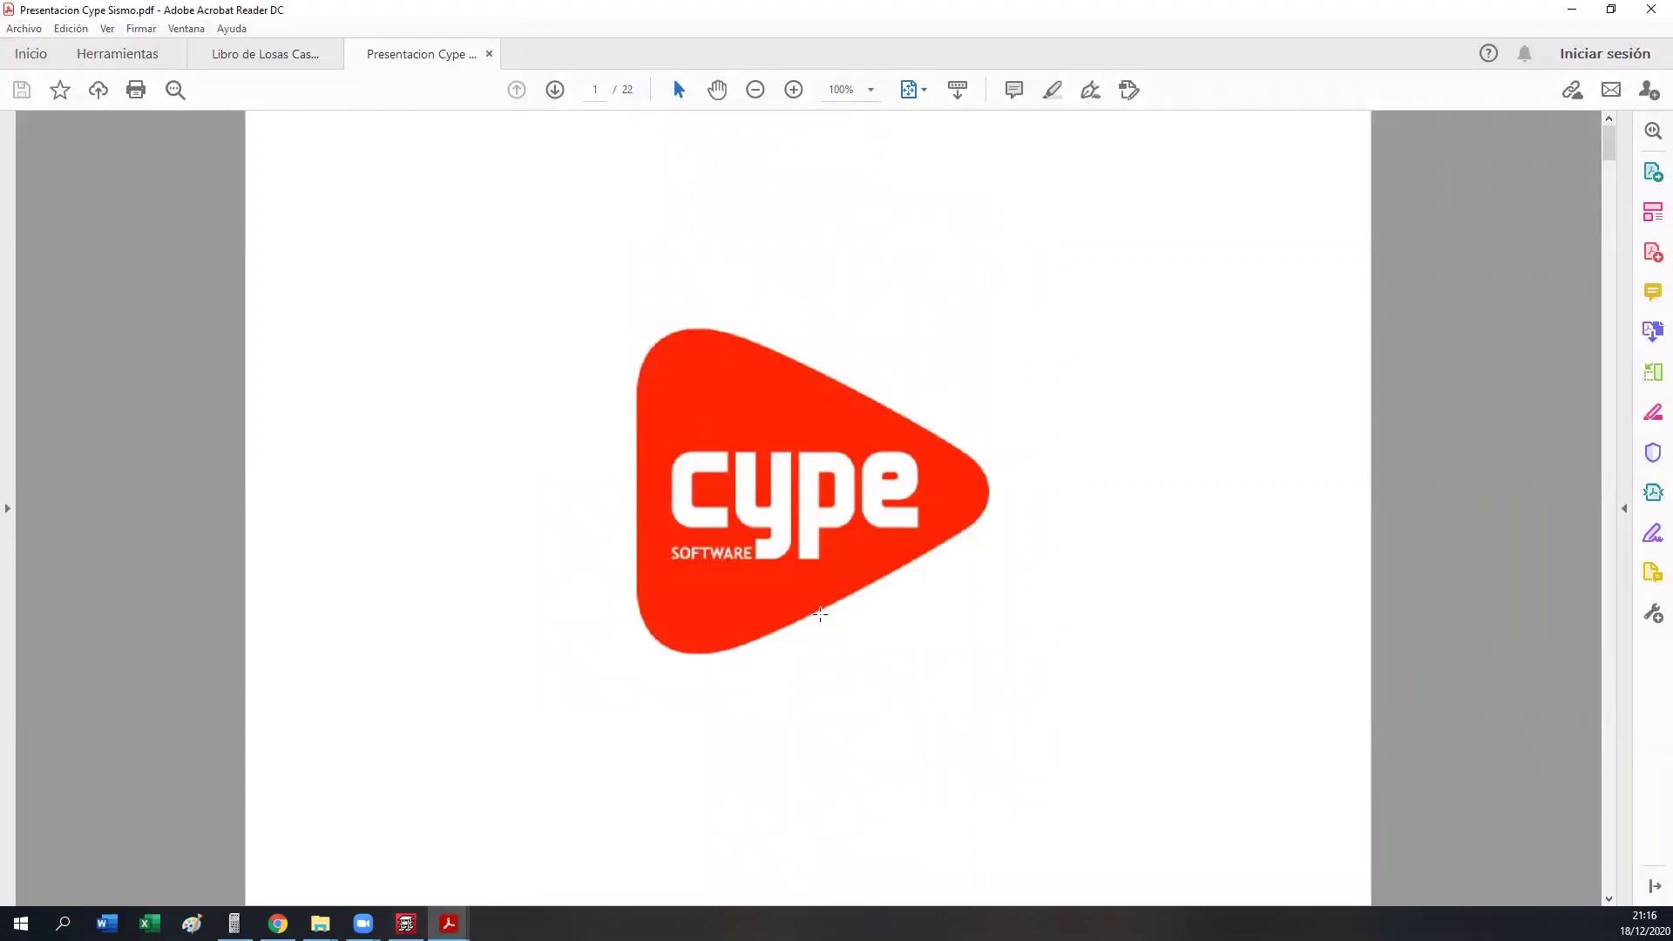
key(Page_Down)
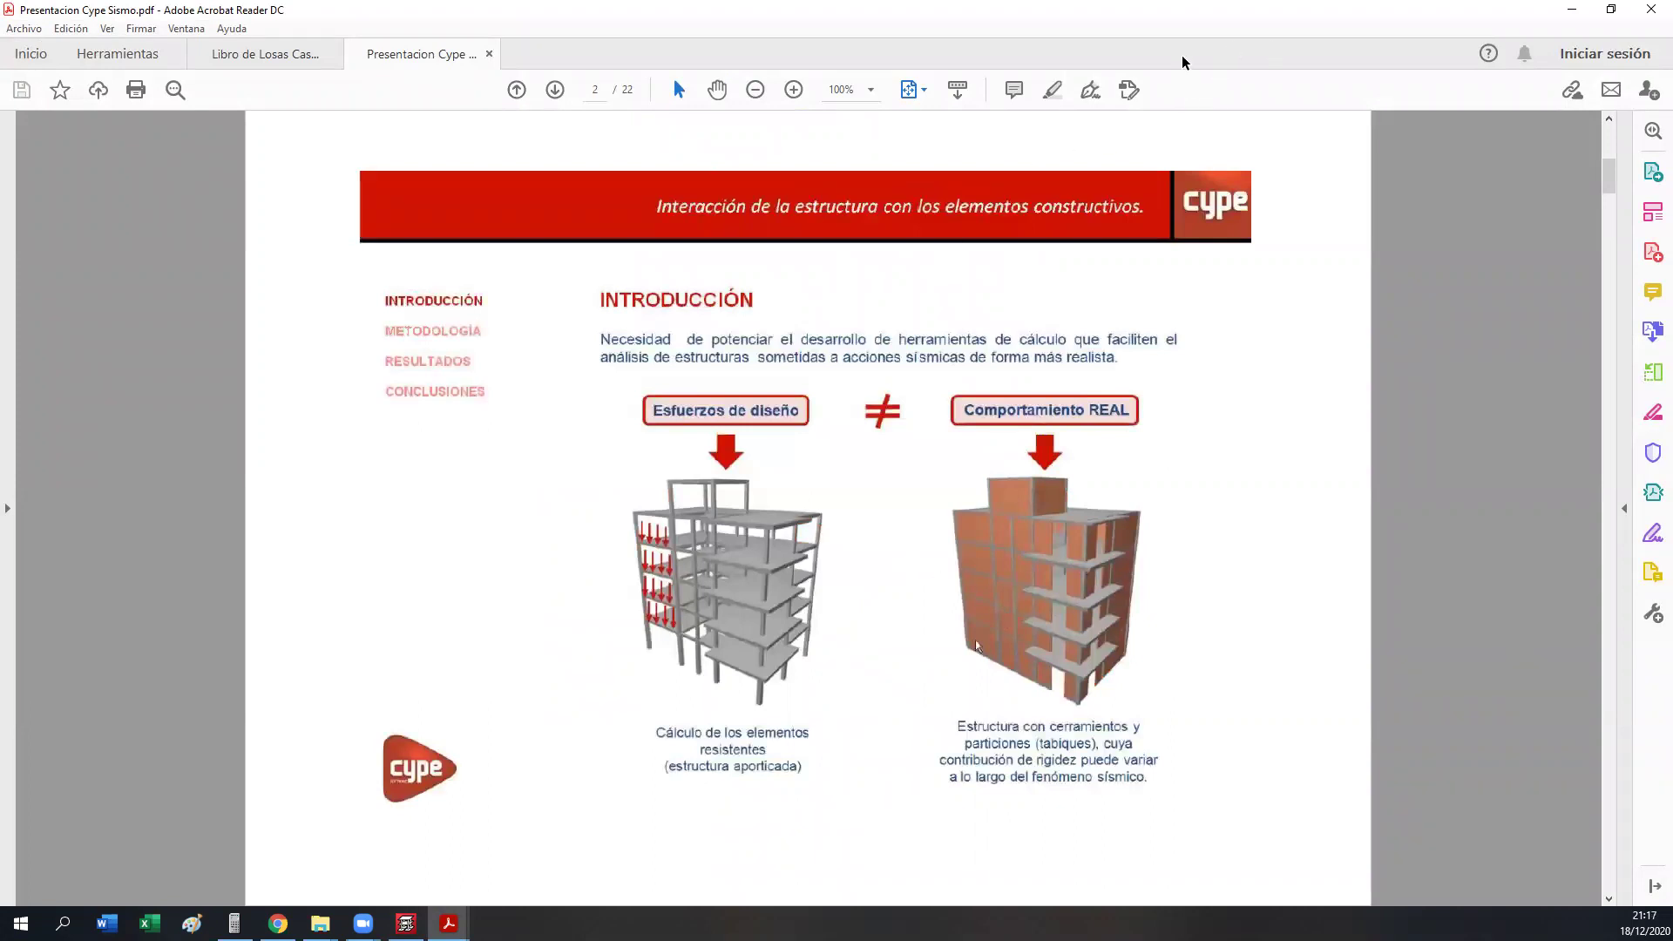
drag(596, 381, 848, 790)
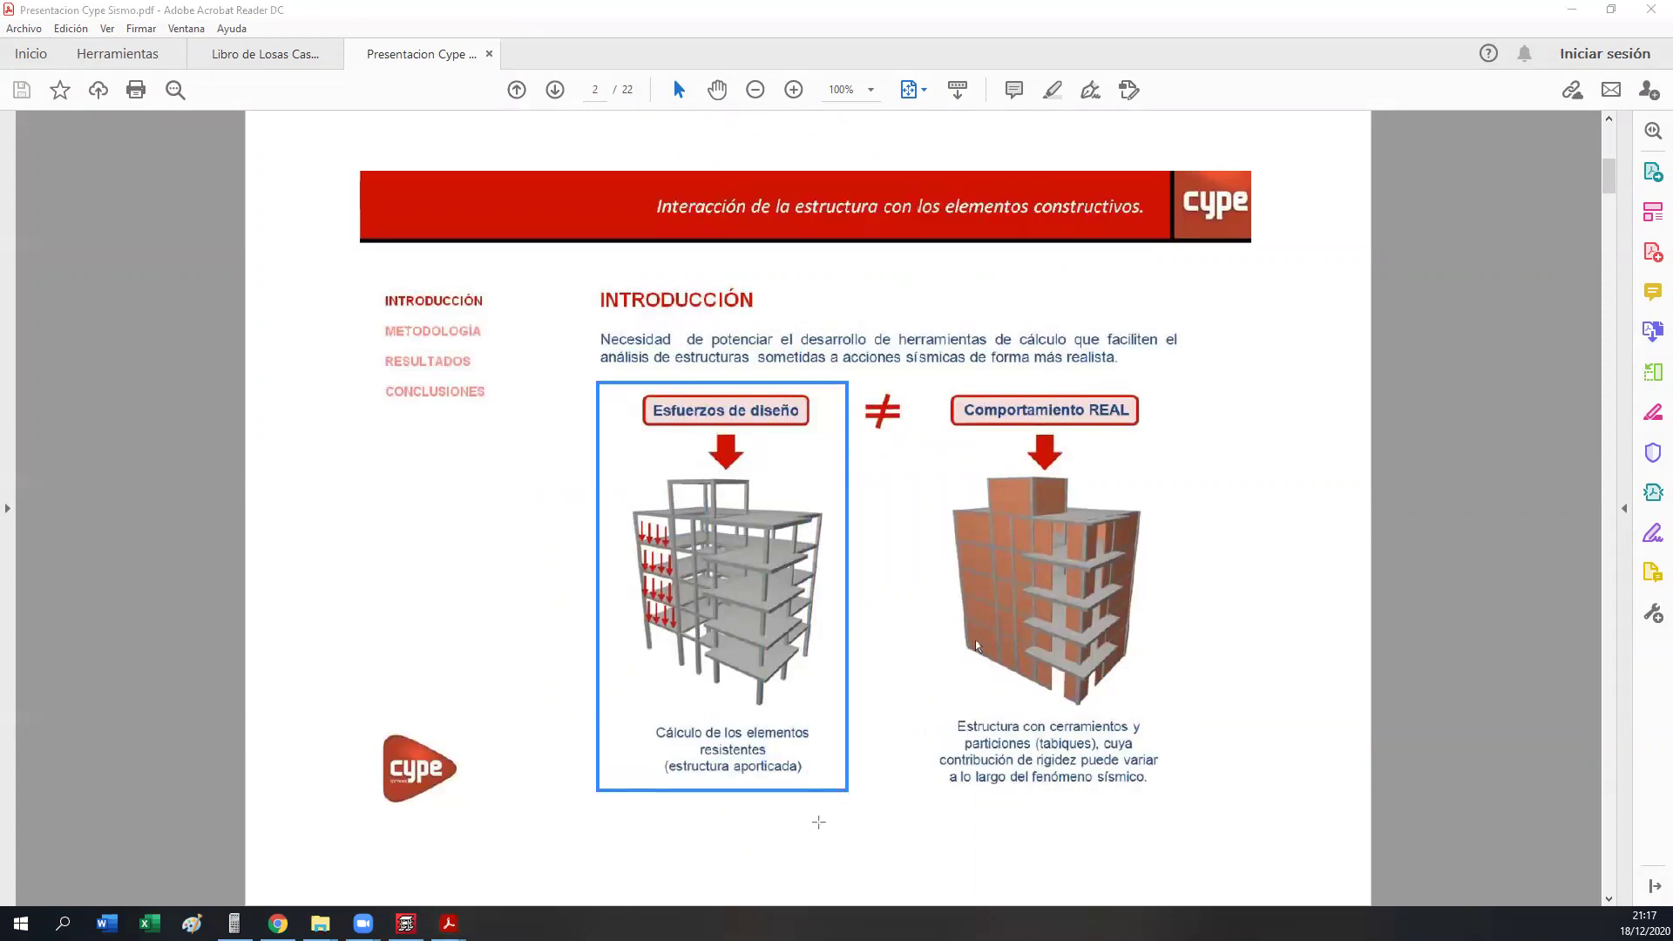
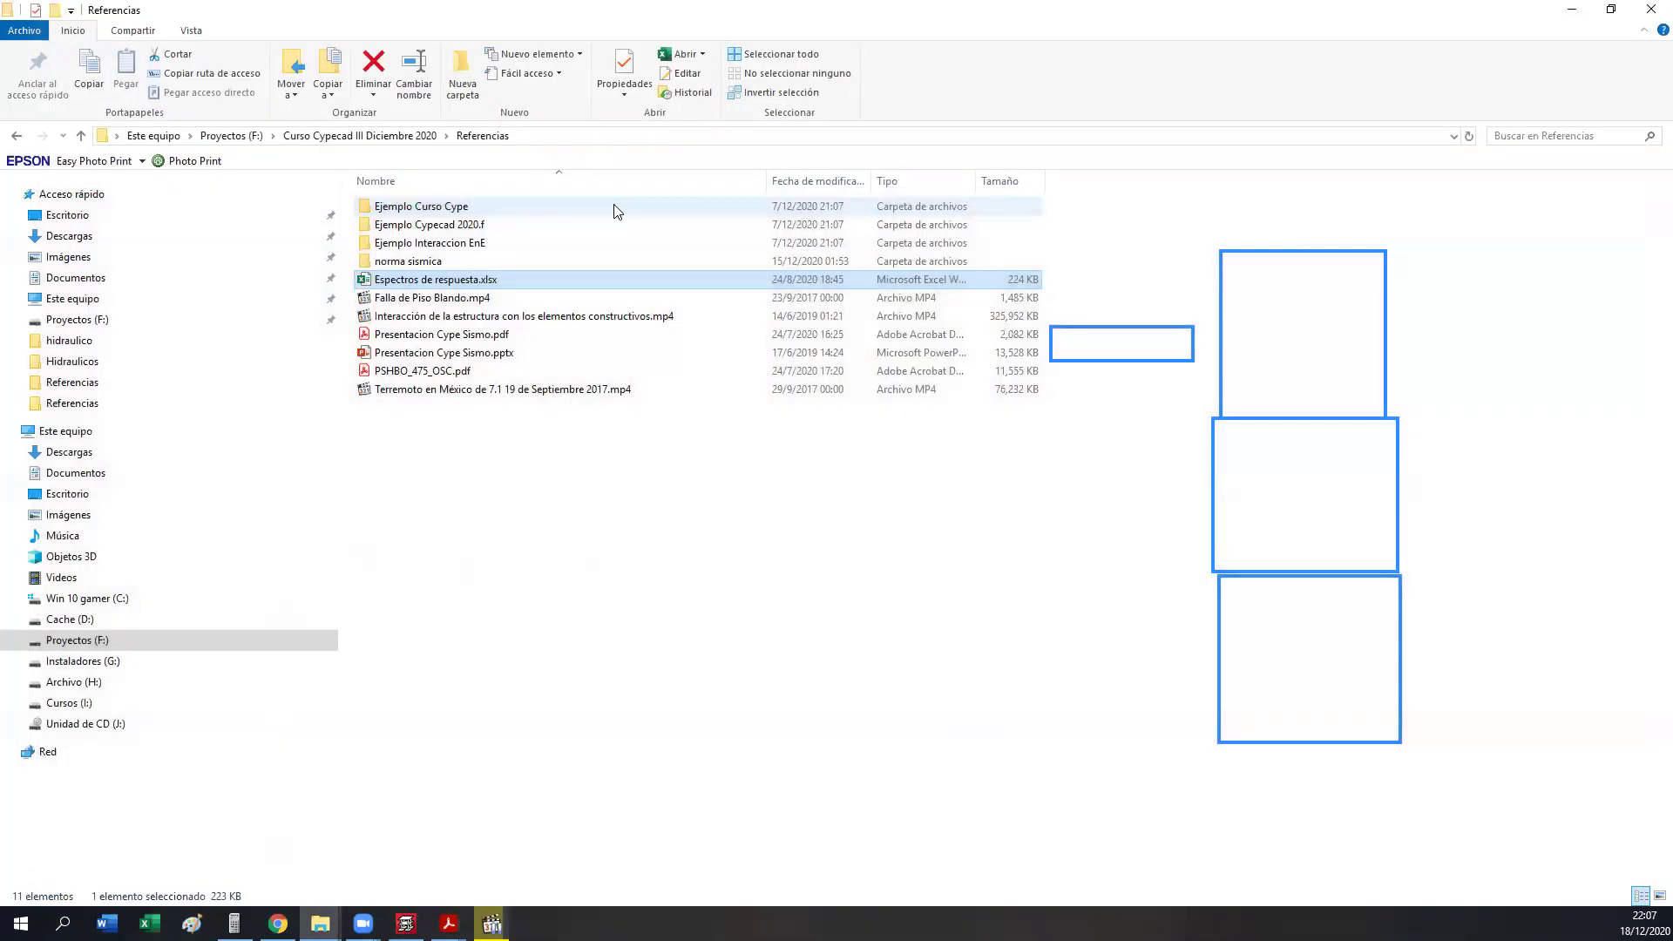
- Open Calculos 5 y 6 pisos.xlsx from the norma sismica folder and go to the start of the Modelo D VP sheet
double_click(445, 261)
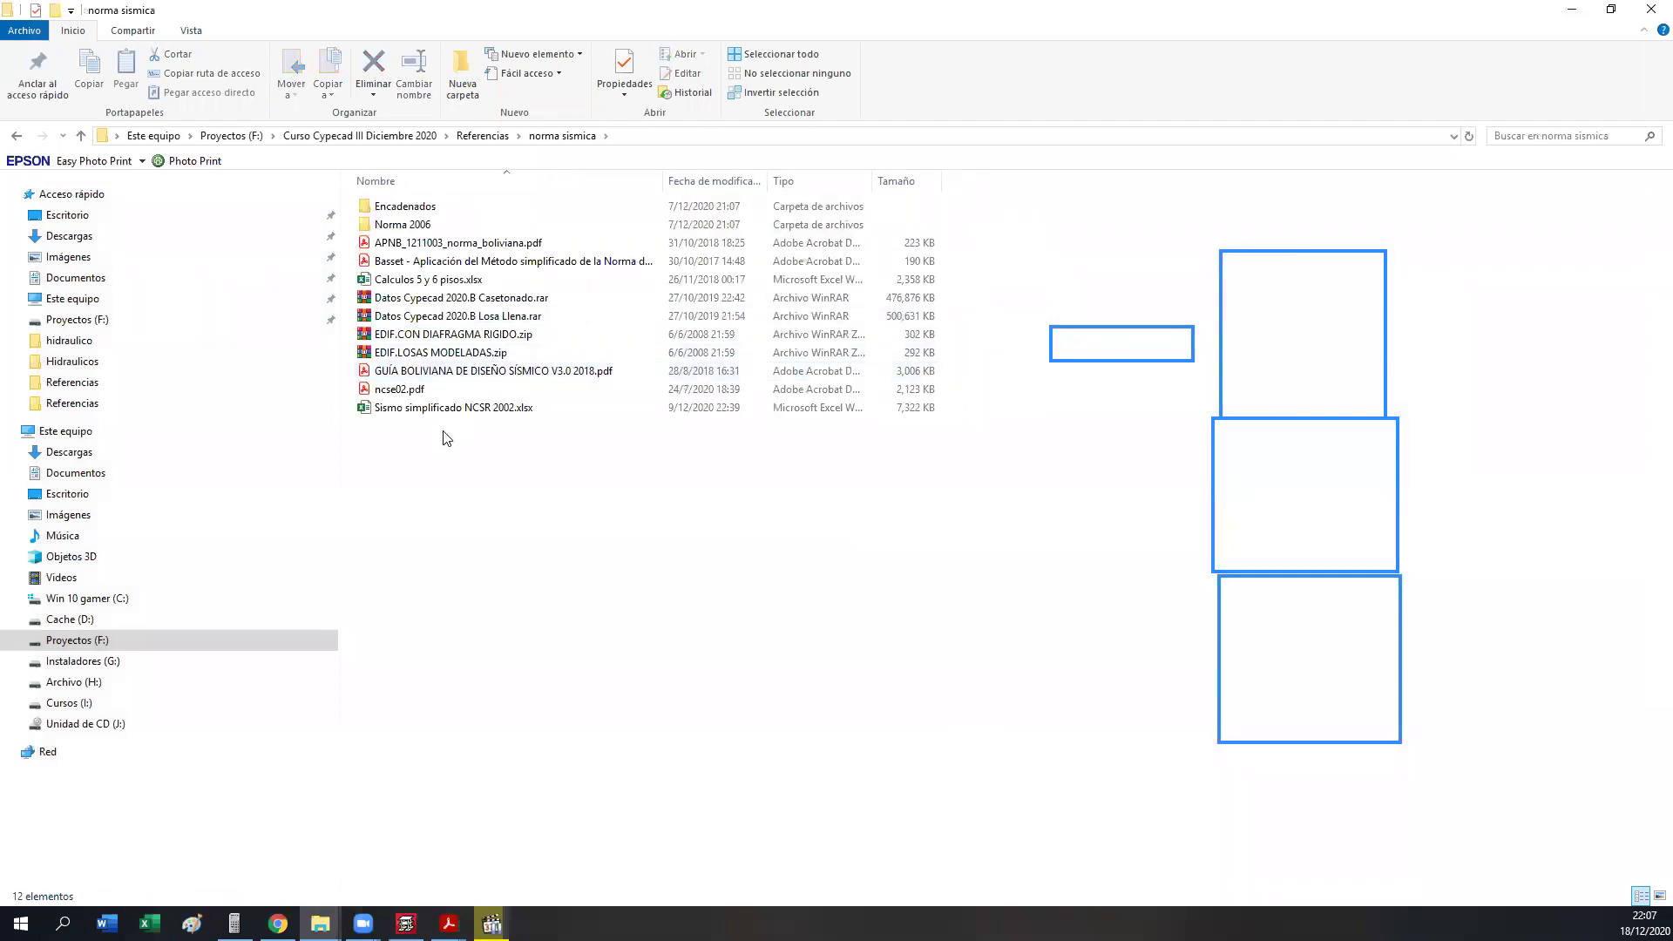
double_click(440, 280)
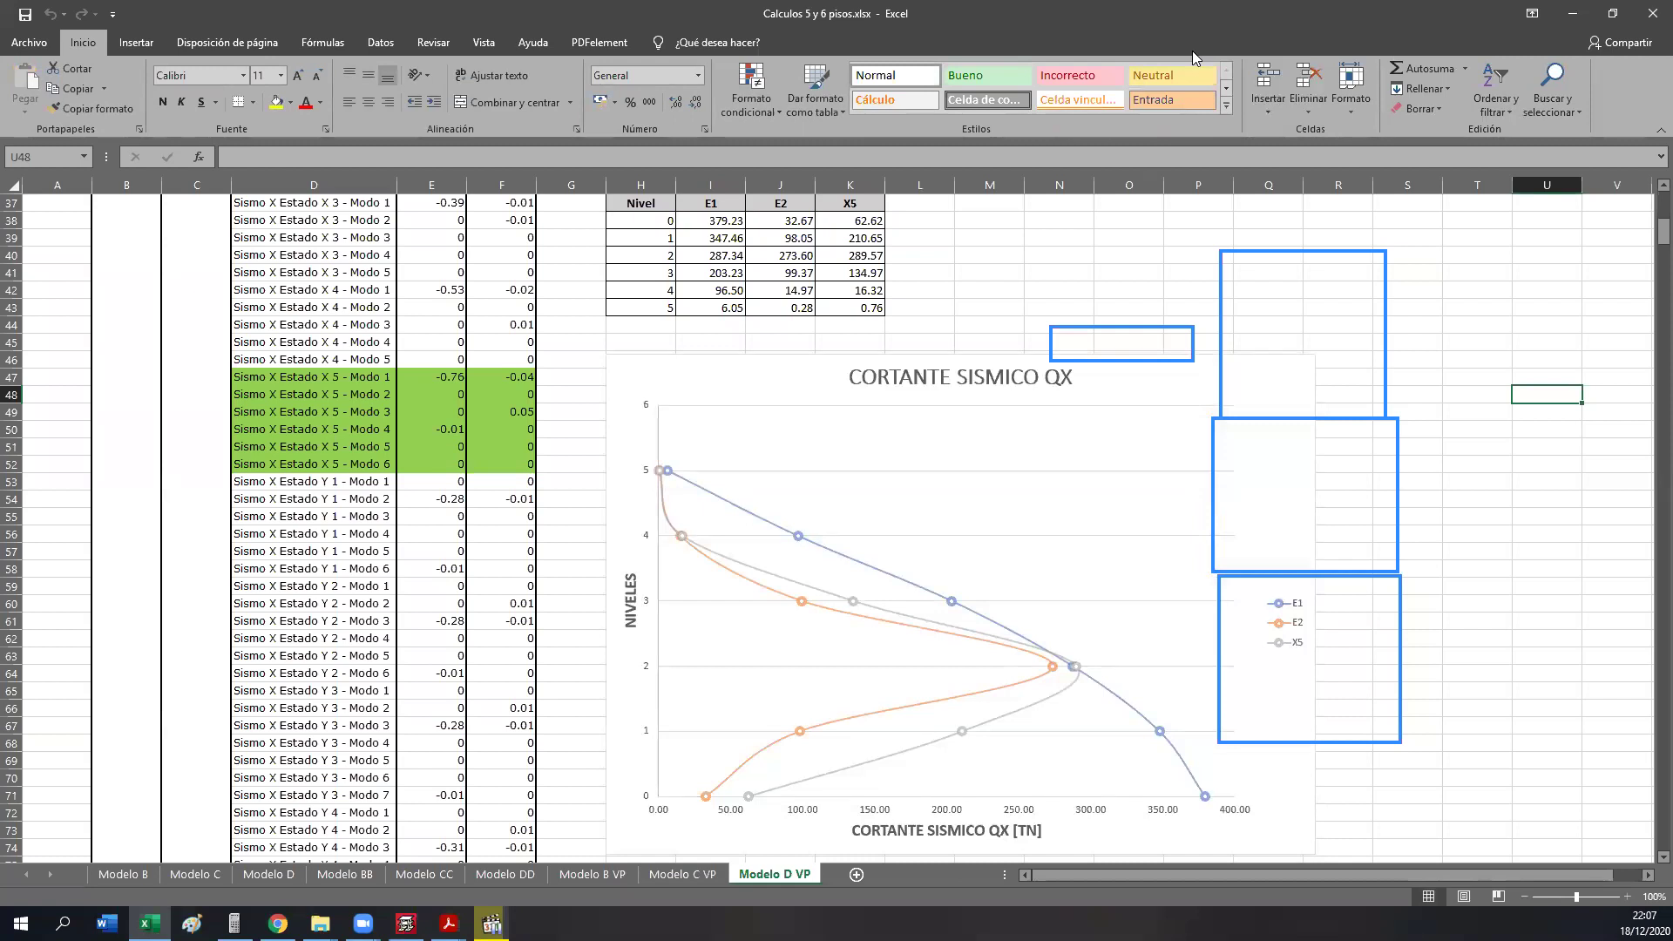
scroll(471, 545, up, 7)
right_click(813, 463)
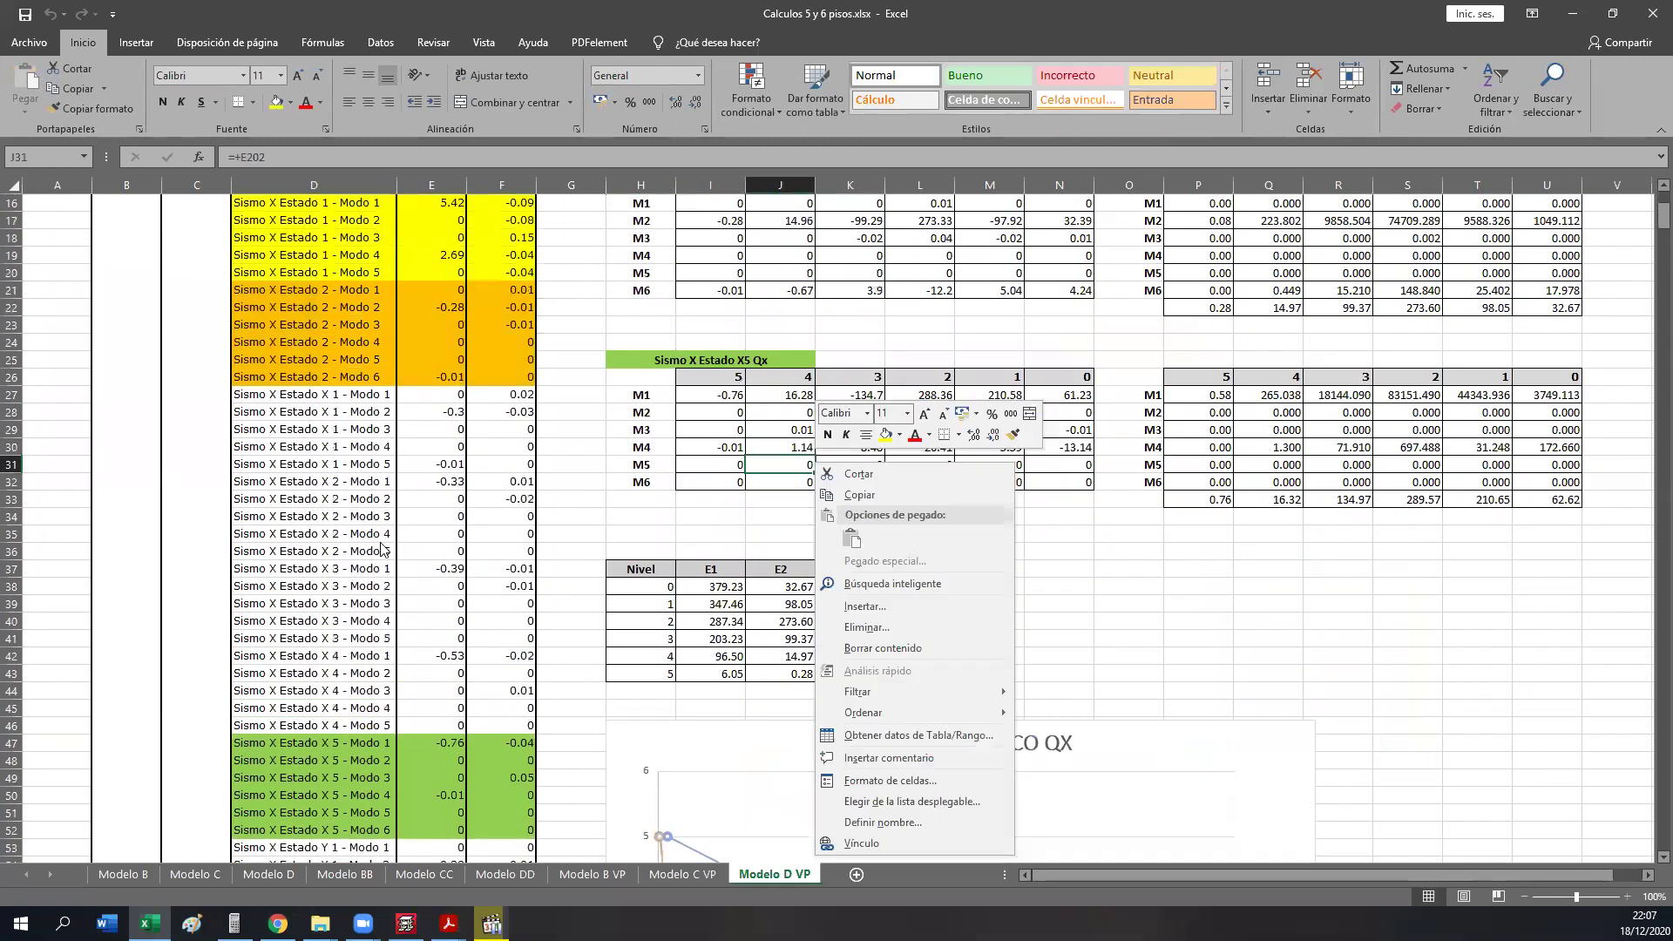
scroll(381, 550, up, 5)
click(566, 351)
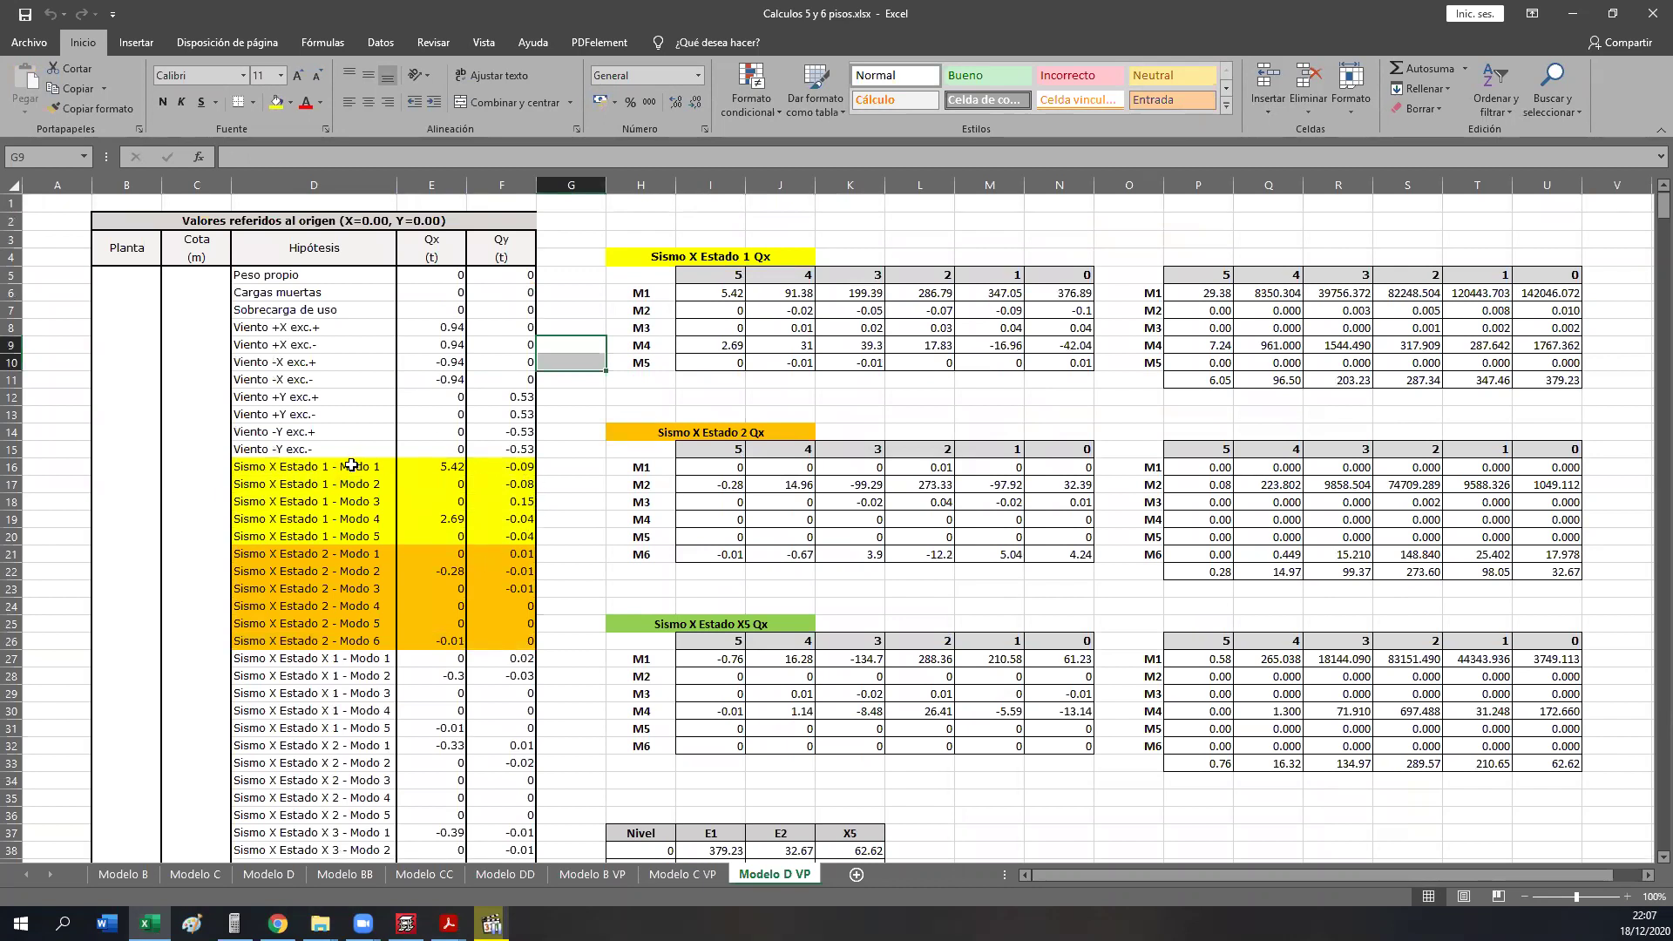
- Examine the Sismo X Estado 1 modal shears, selecting the Qy values in F16:F20
drag(513, 467, 514, 536)
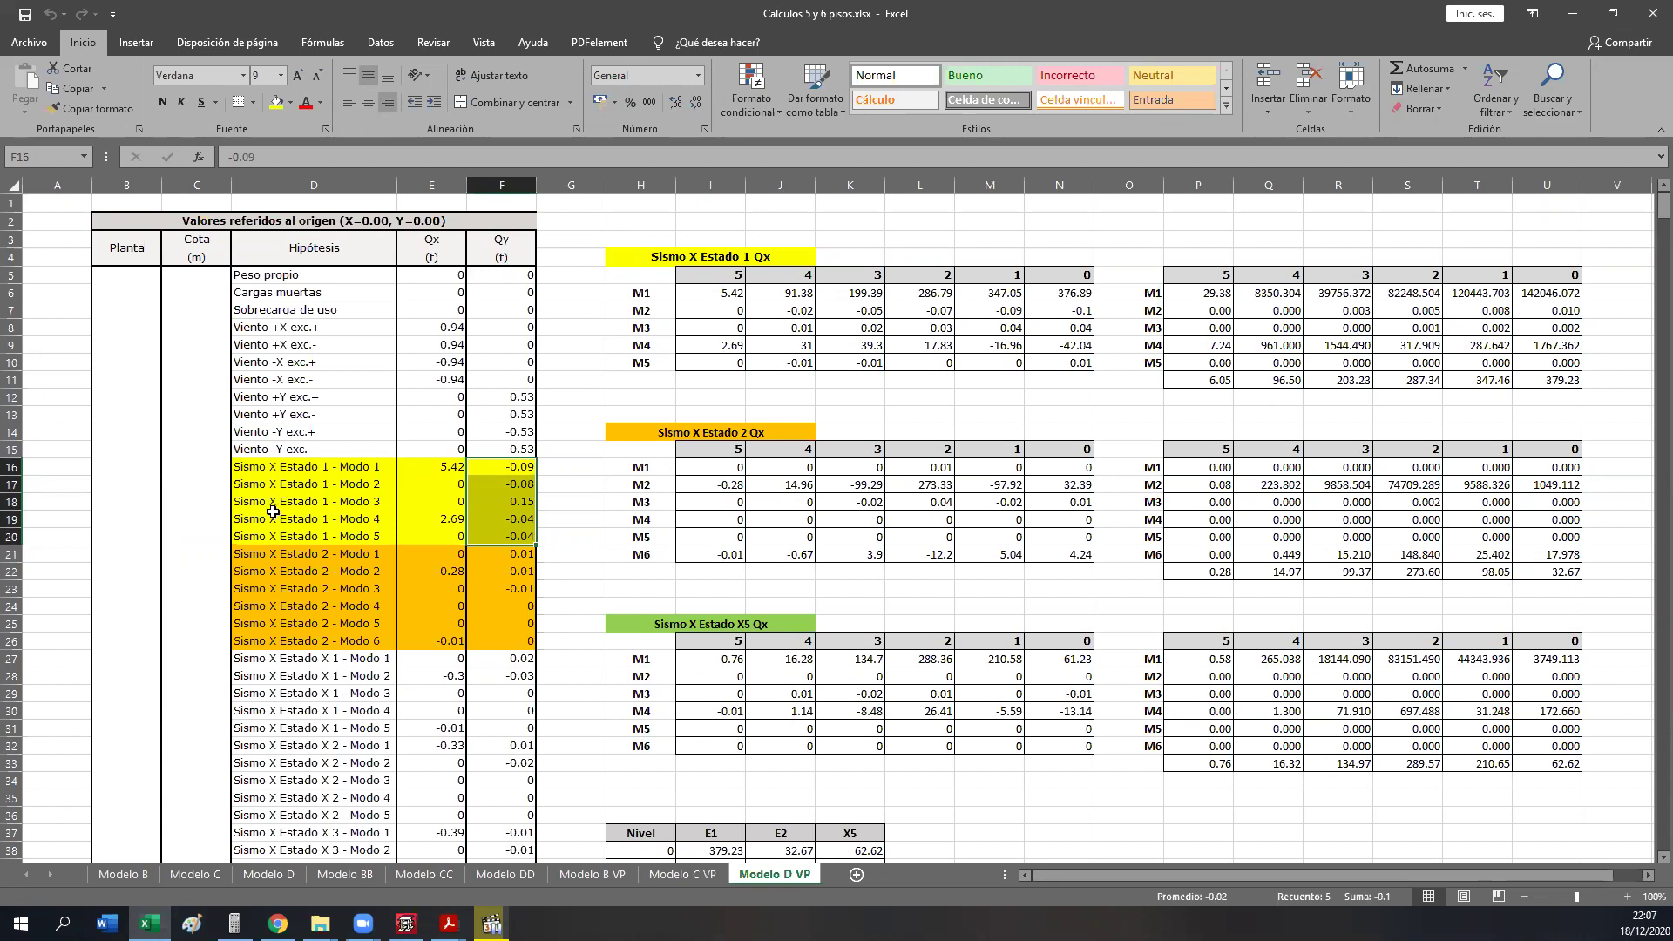
ctrl+scroll(261, 712, up, 3)
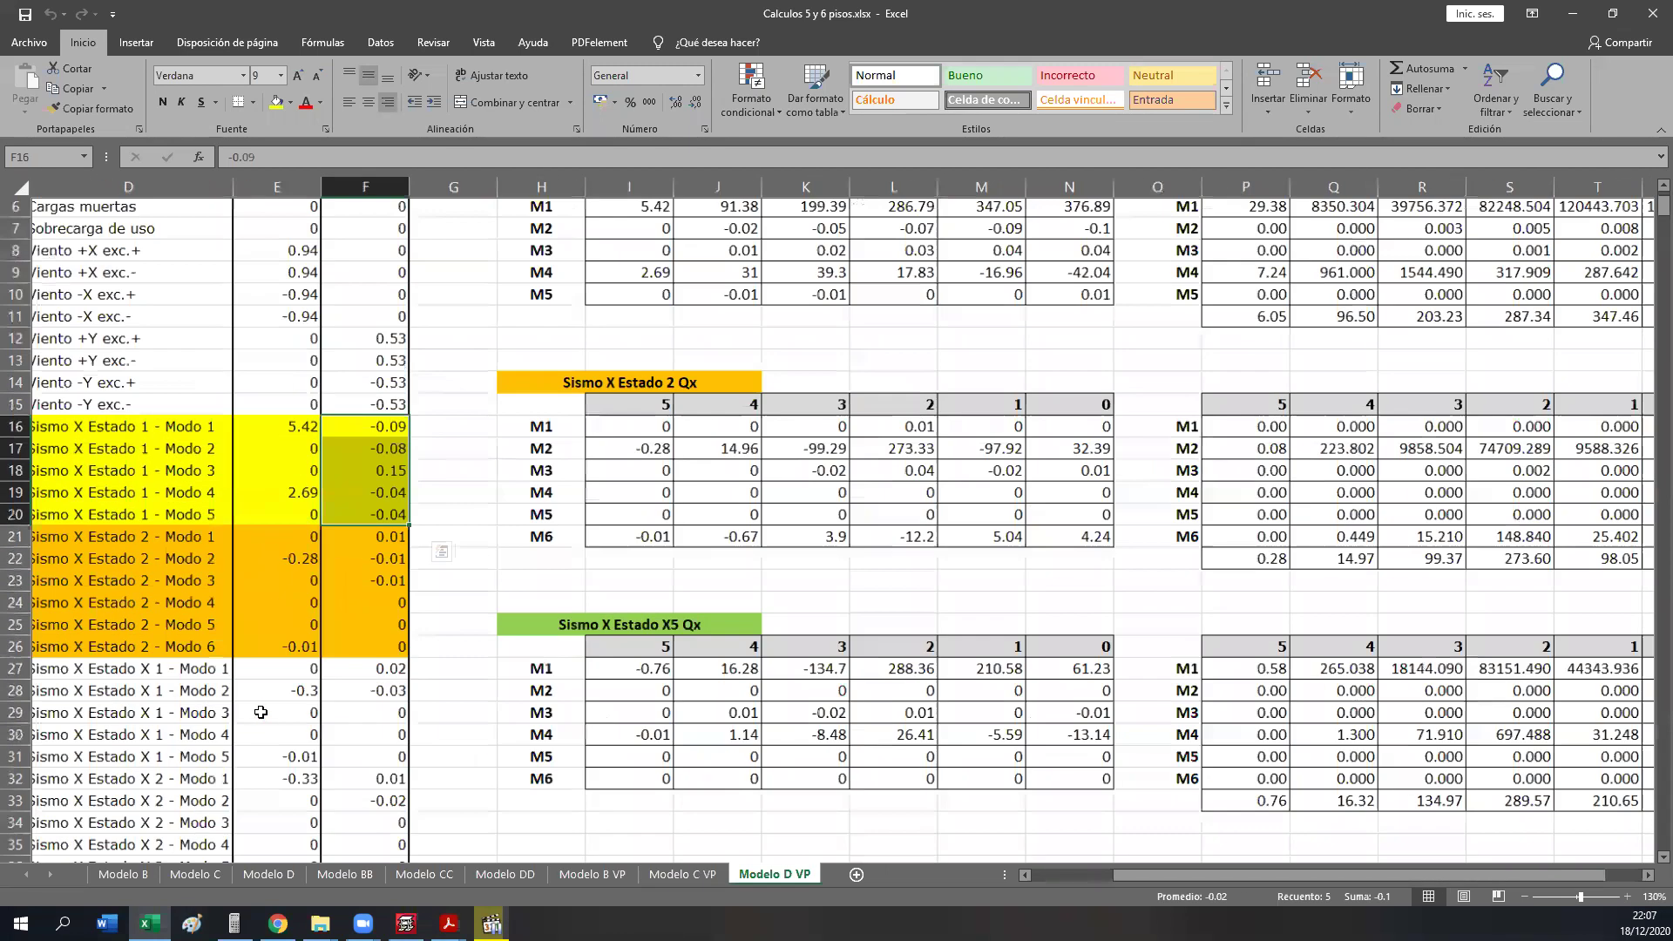
drag(1175, 870, 1089, 871)
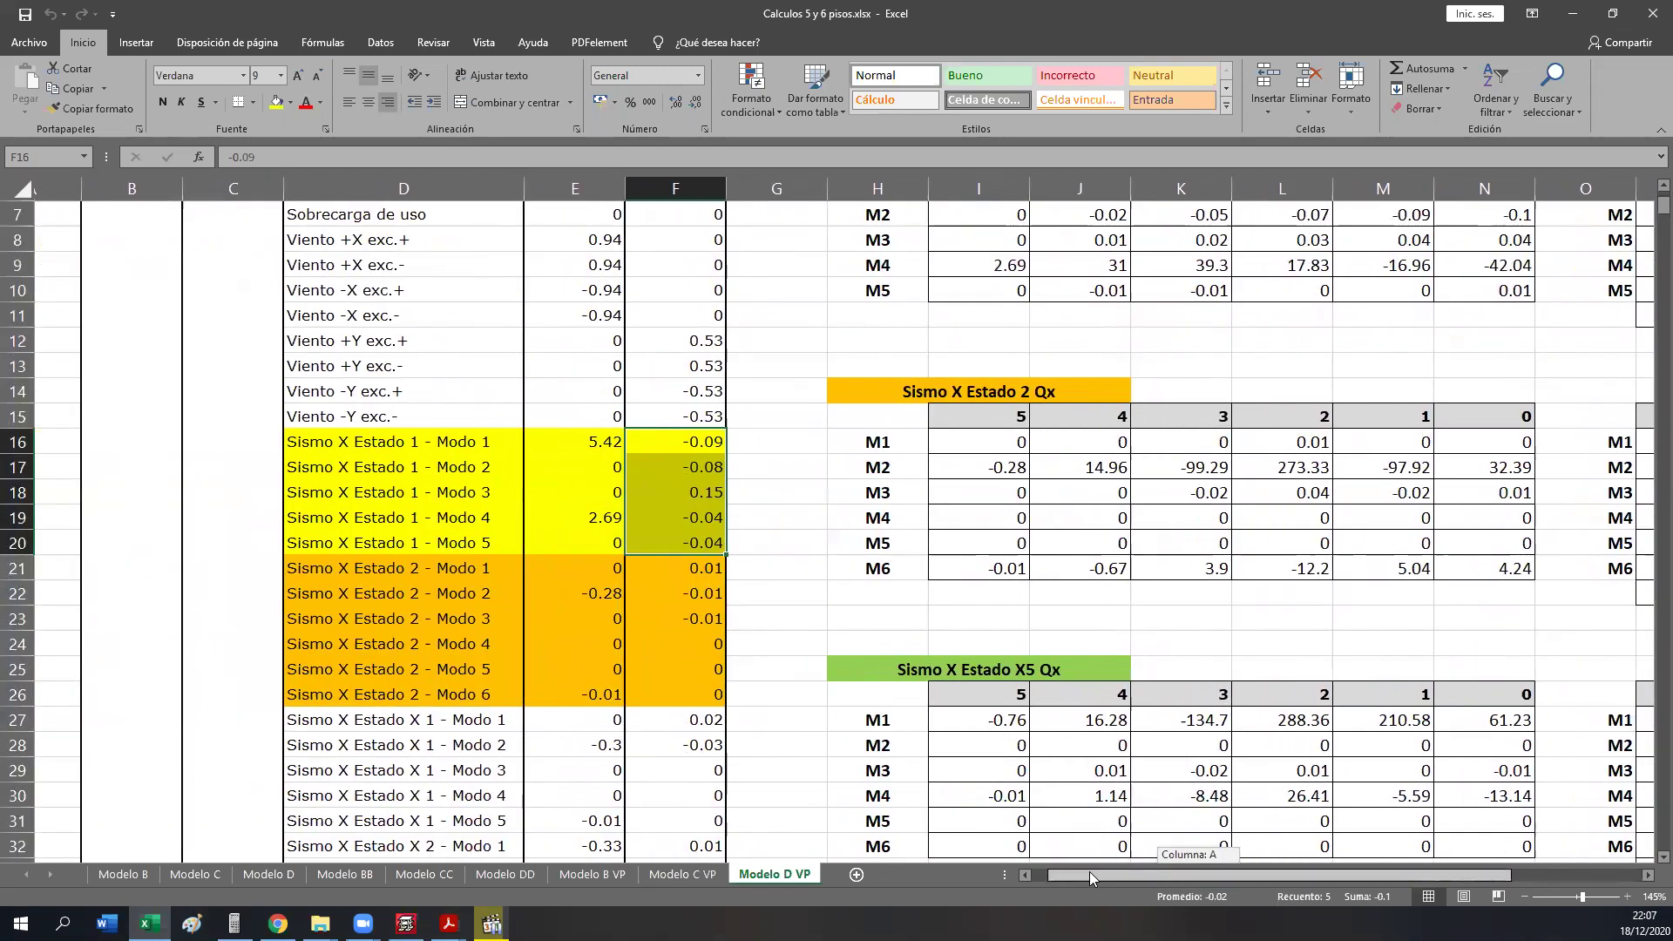
ctrl+scroll(447, 473, up, 1)
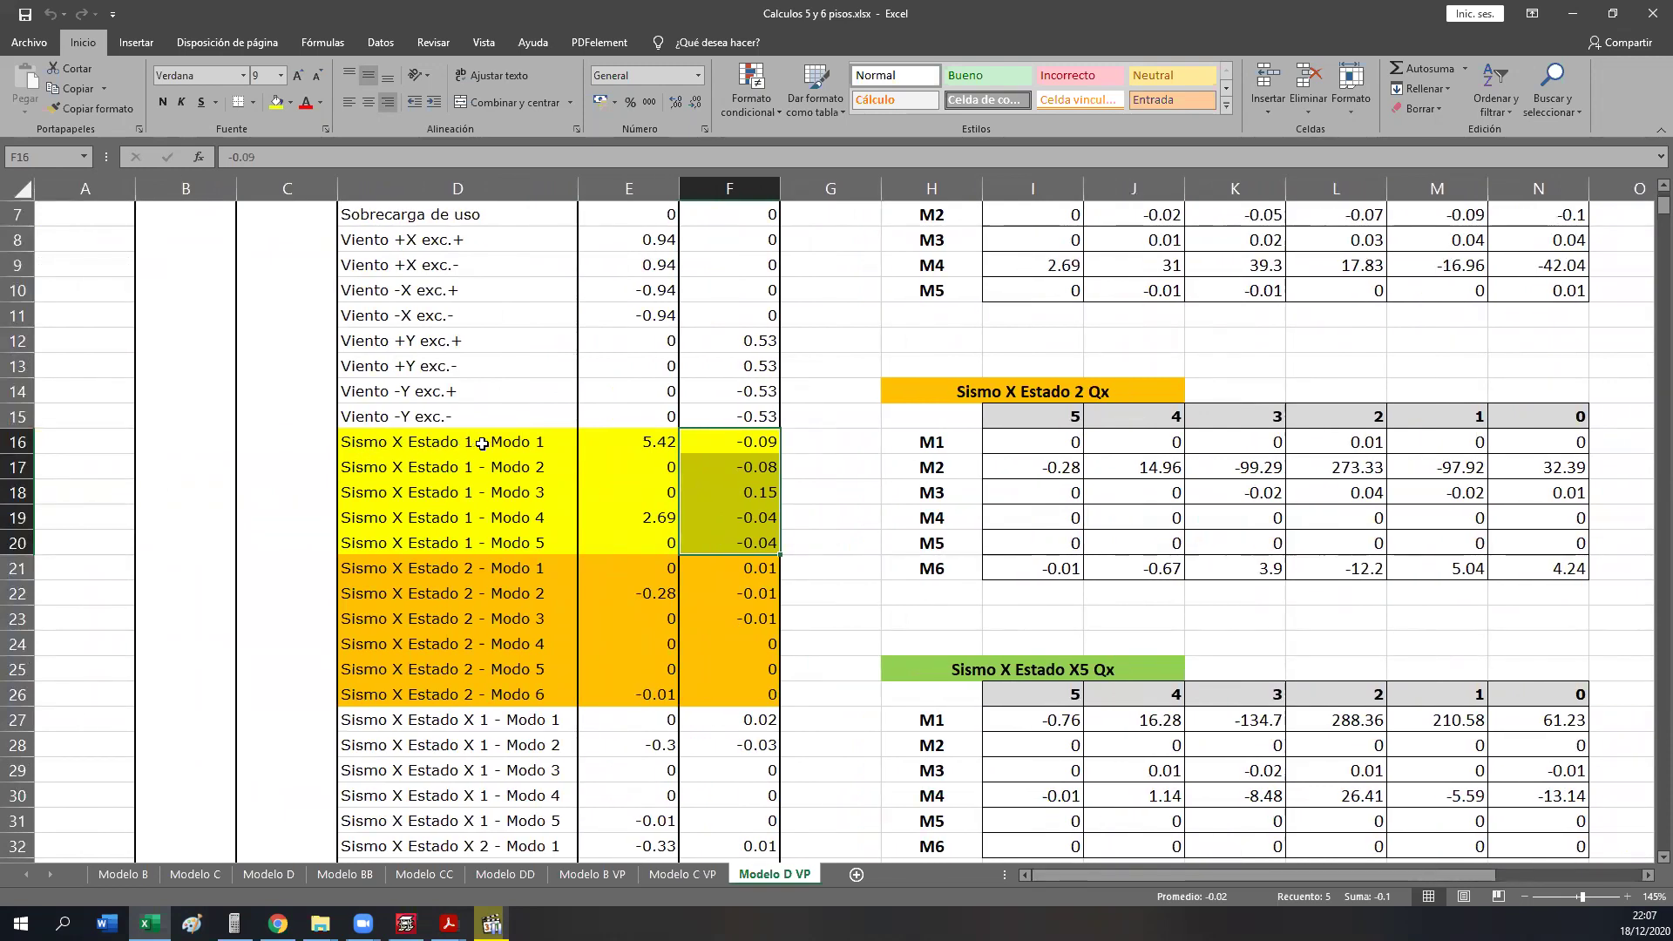
- Go through the Sismo X Estado 1 hypotheses for modes 1 to 5 in cells D16:D20
click(439, 445)
click(438, 468)
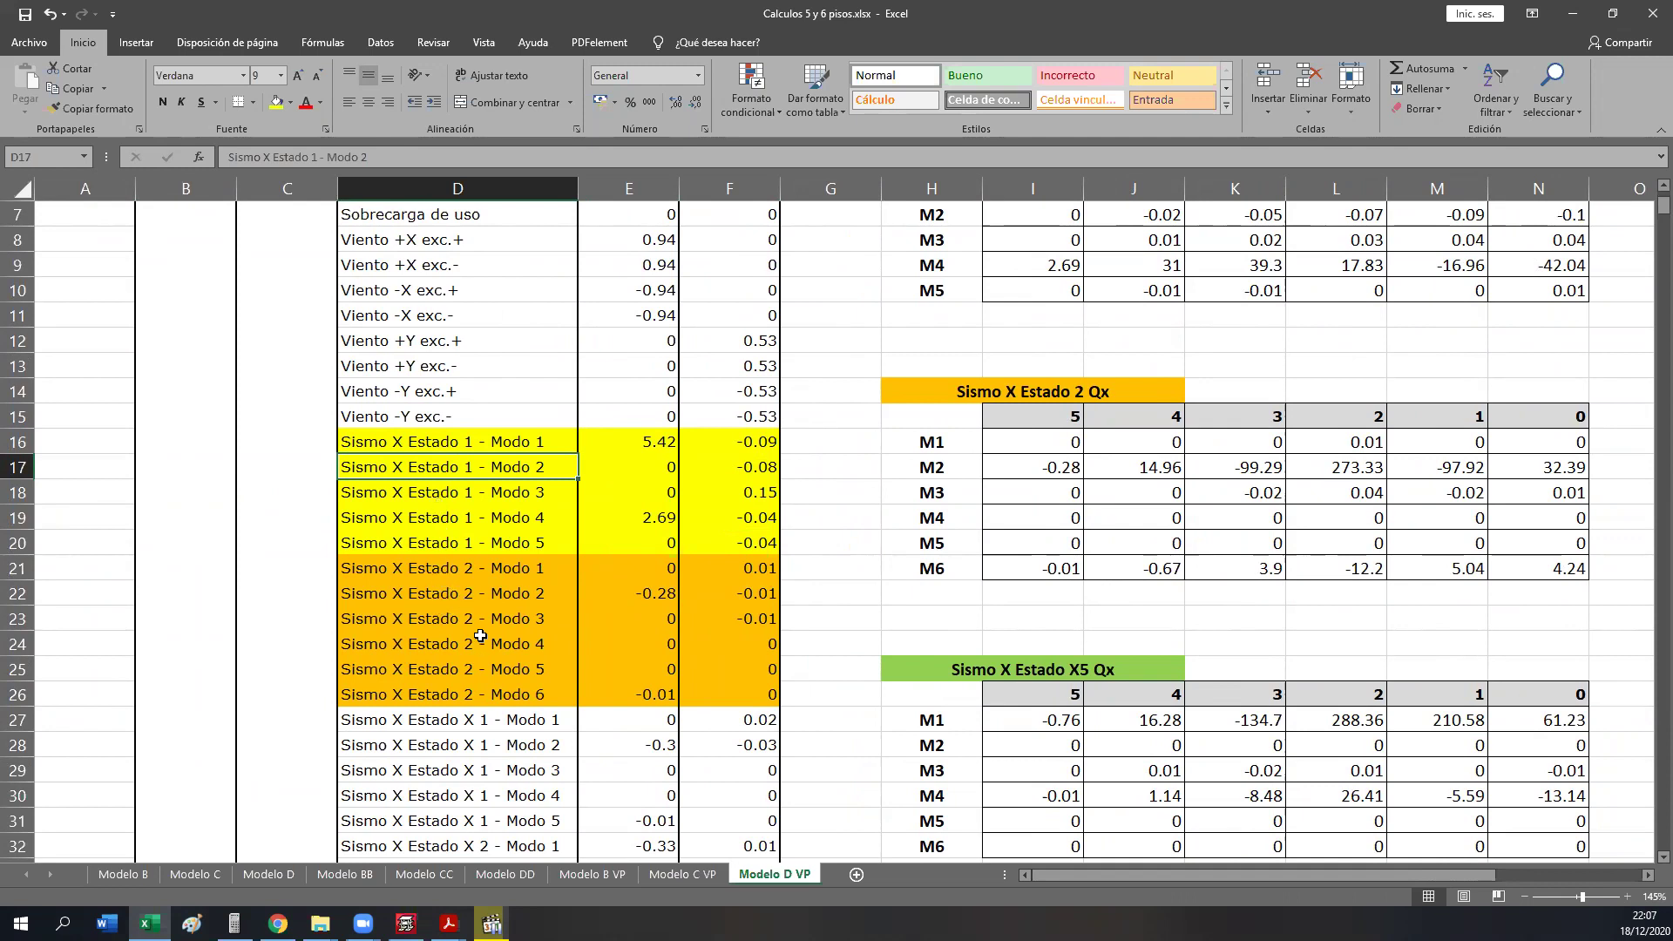
click(513, 439)
click(547, 465)
click(555, 494)
click(568, 518)
click(546, 540)
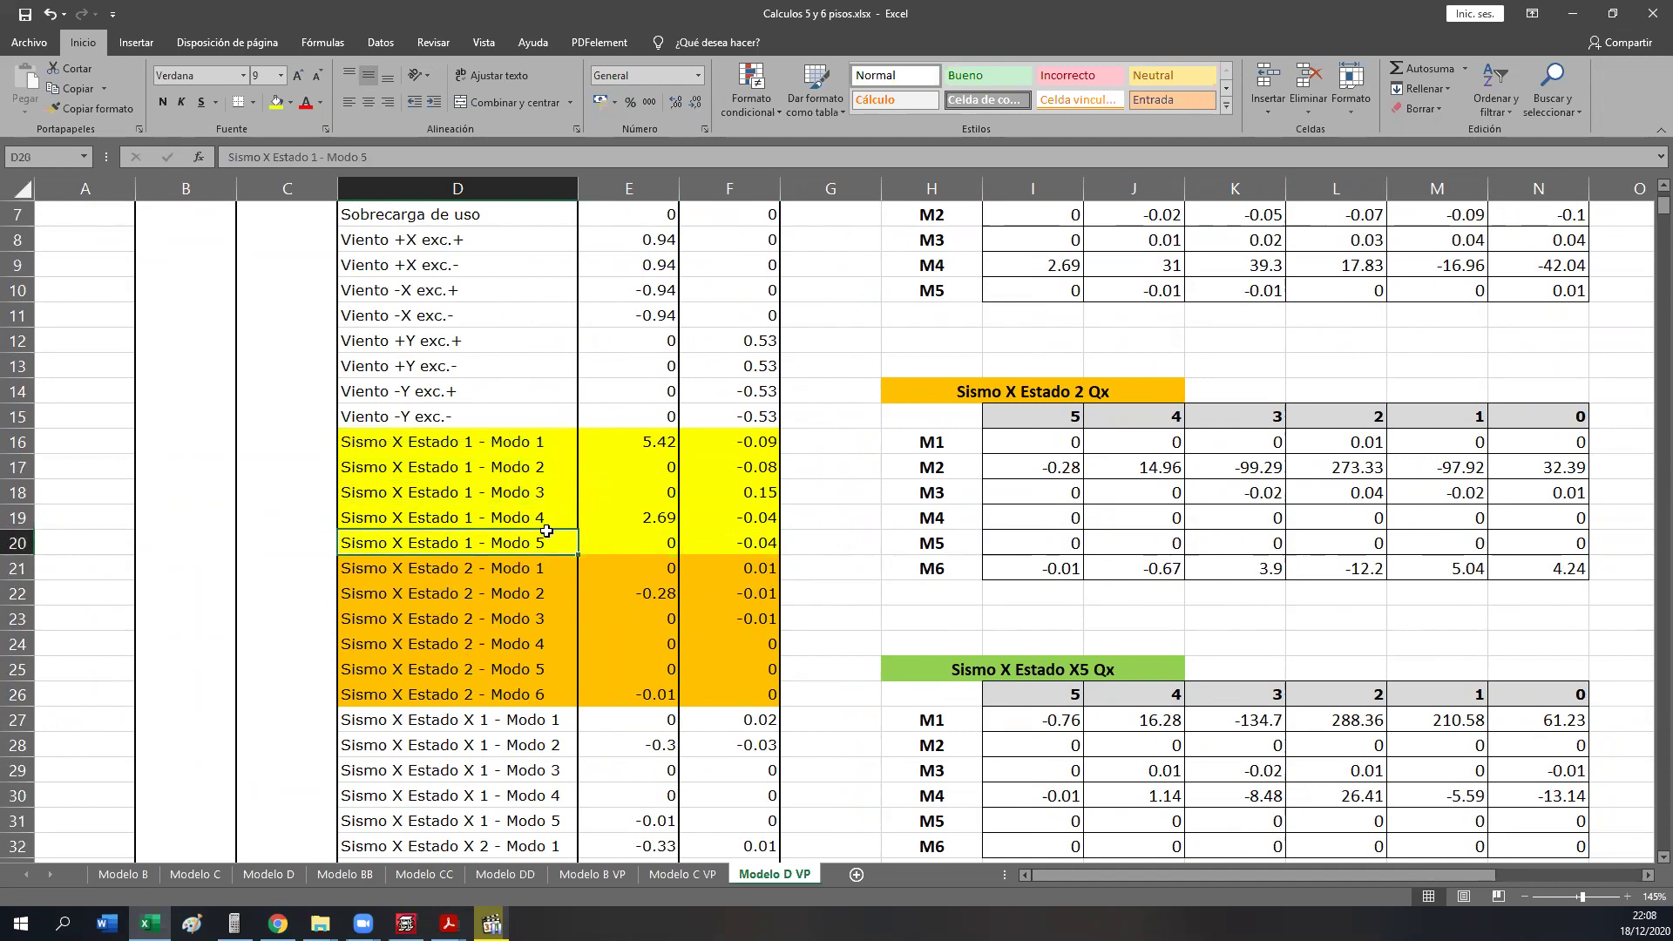
- Review the remaining Sismo X hypotheses in column D, including the Estado X 5 group, and return to the start of the sheet
scroll(538, 540, down, 7)
scroll(449, 712, down, 2)
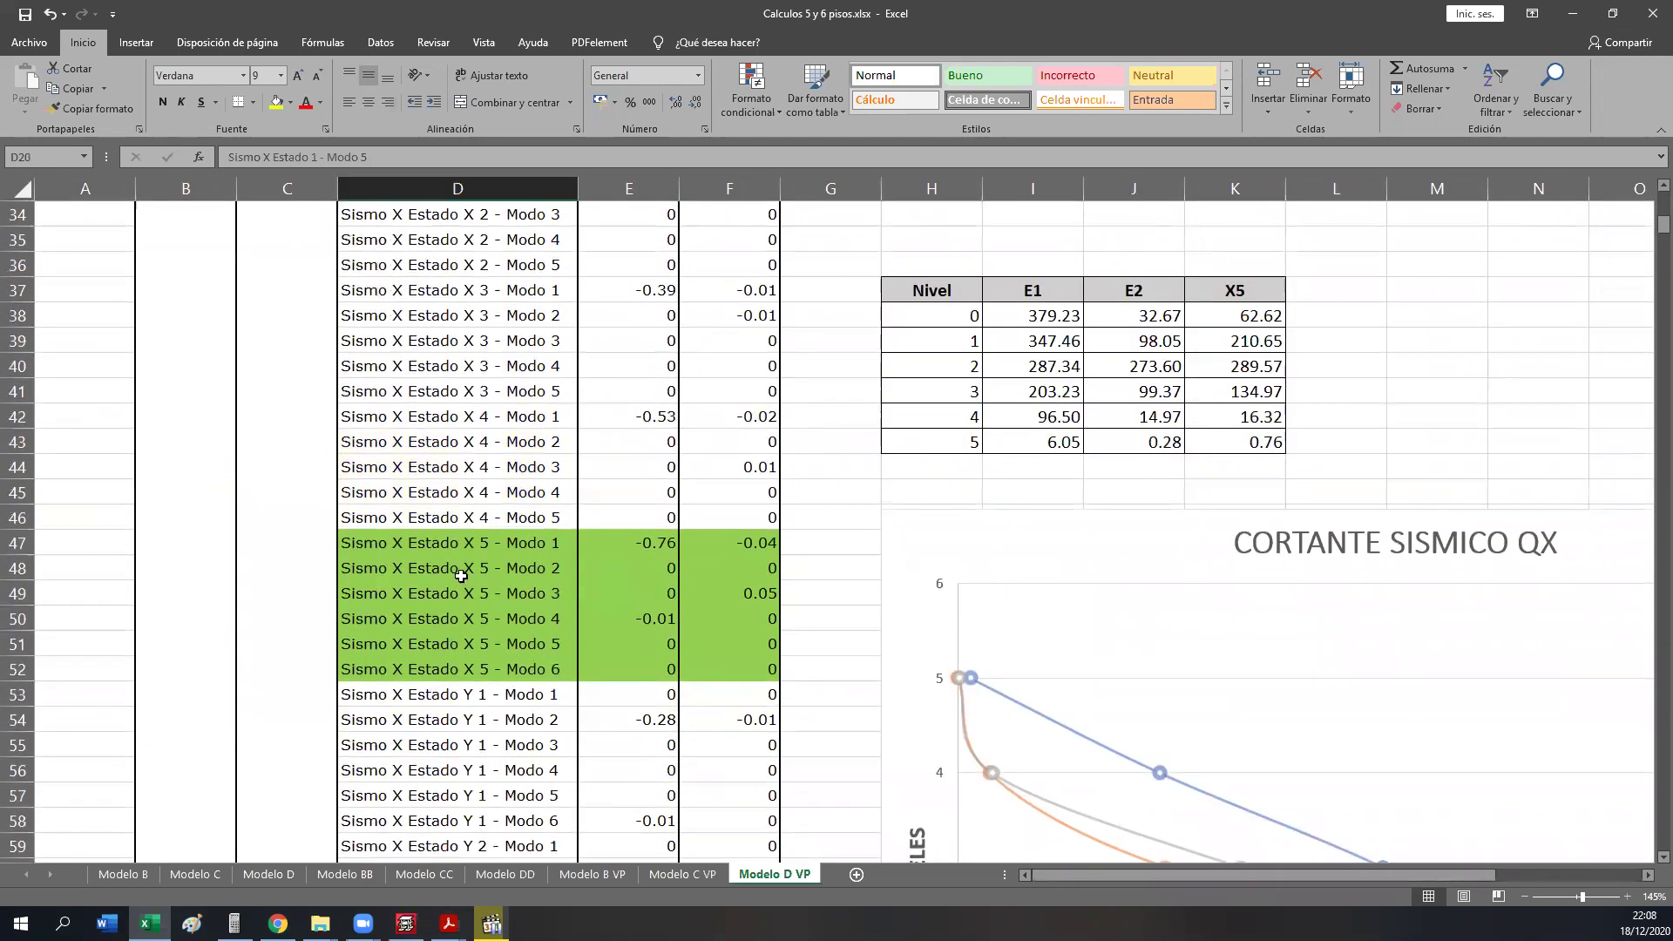
scroll(445, 542, up, 5)
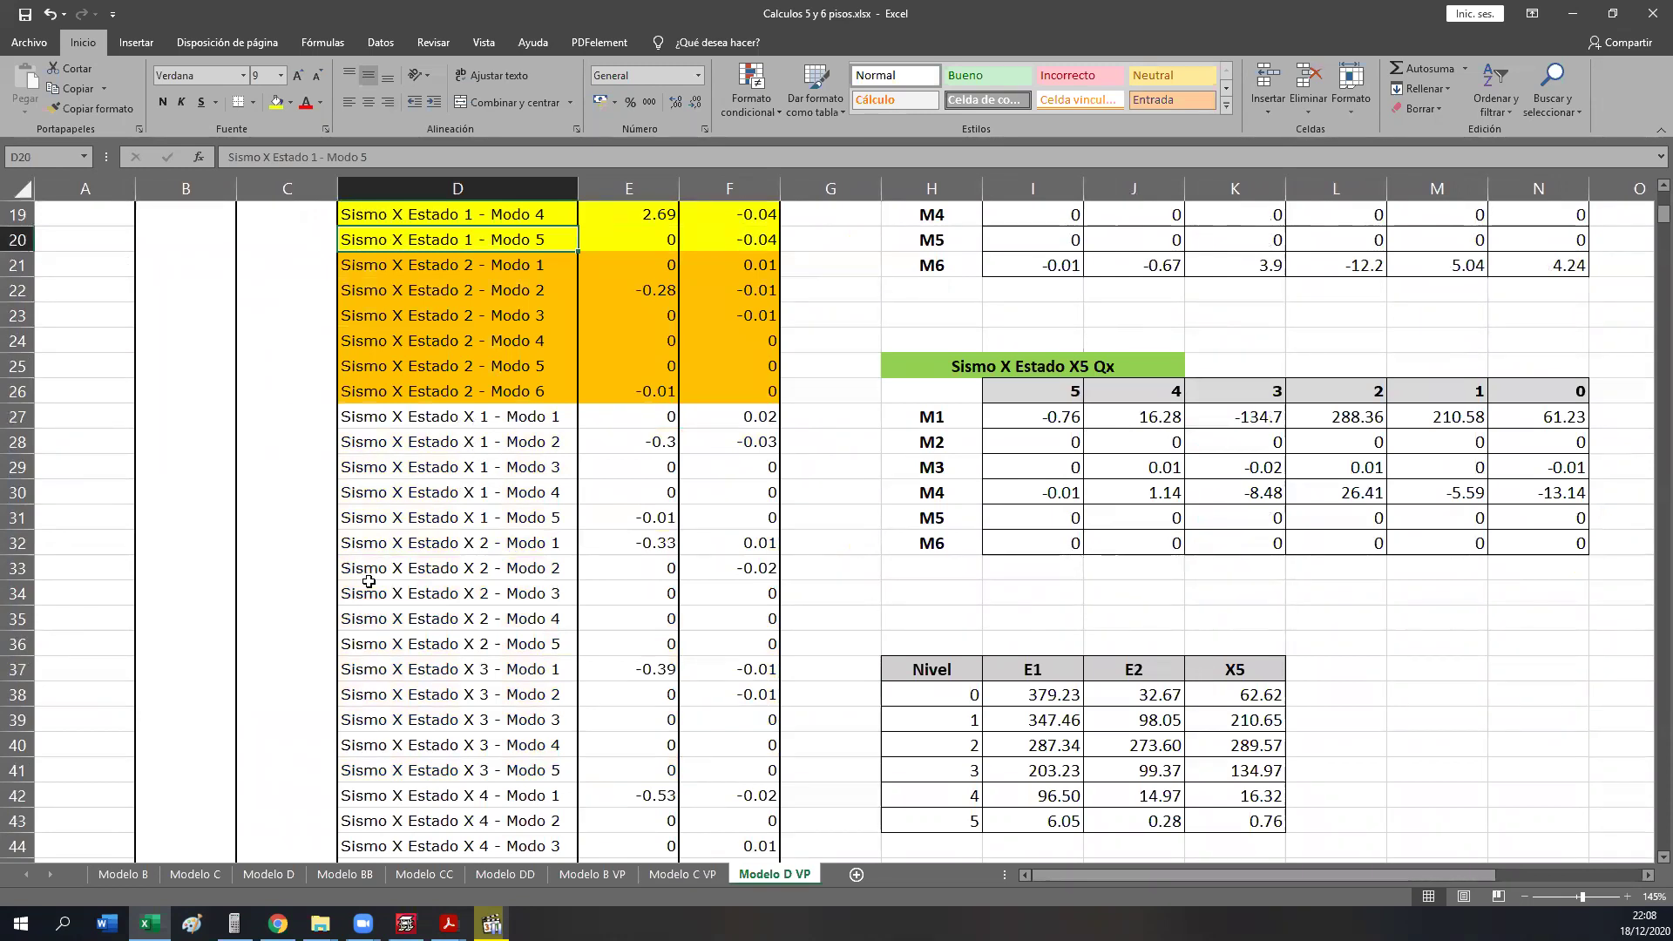
scroll(375, 593, down, 2)
scroll(390, 610, down, 3)
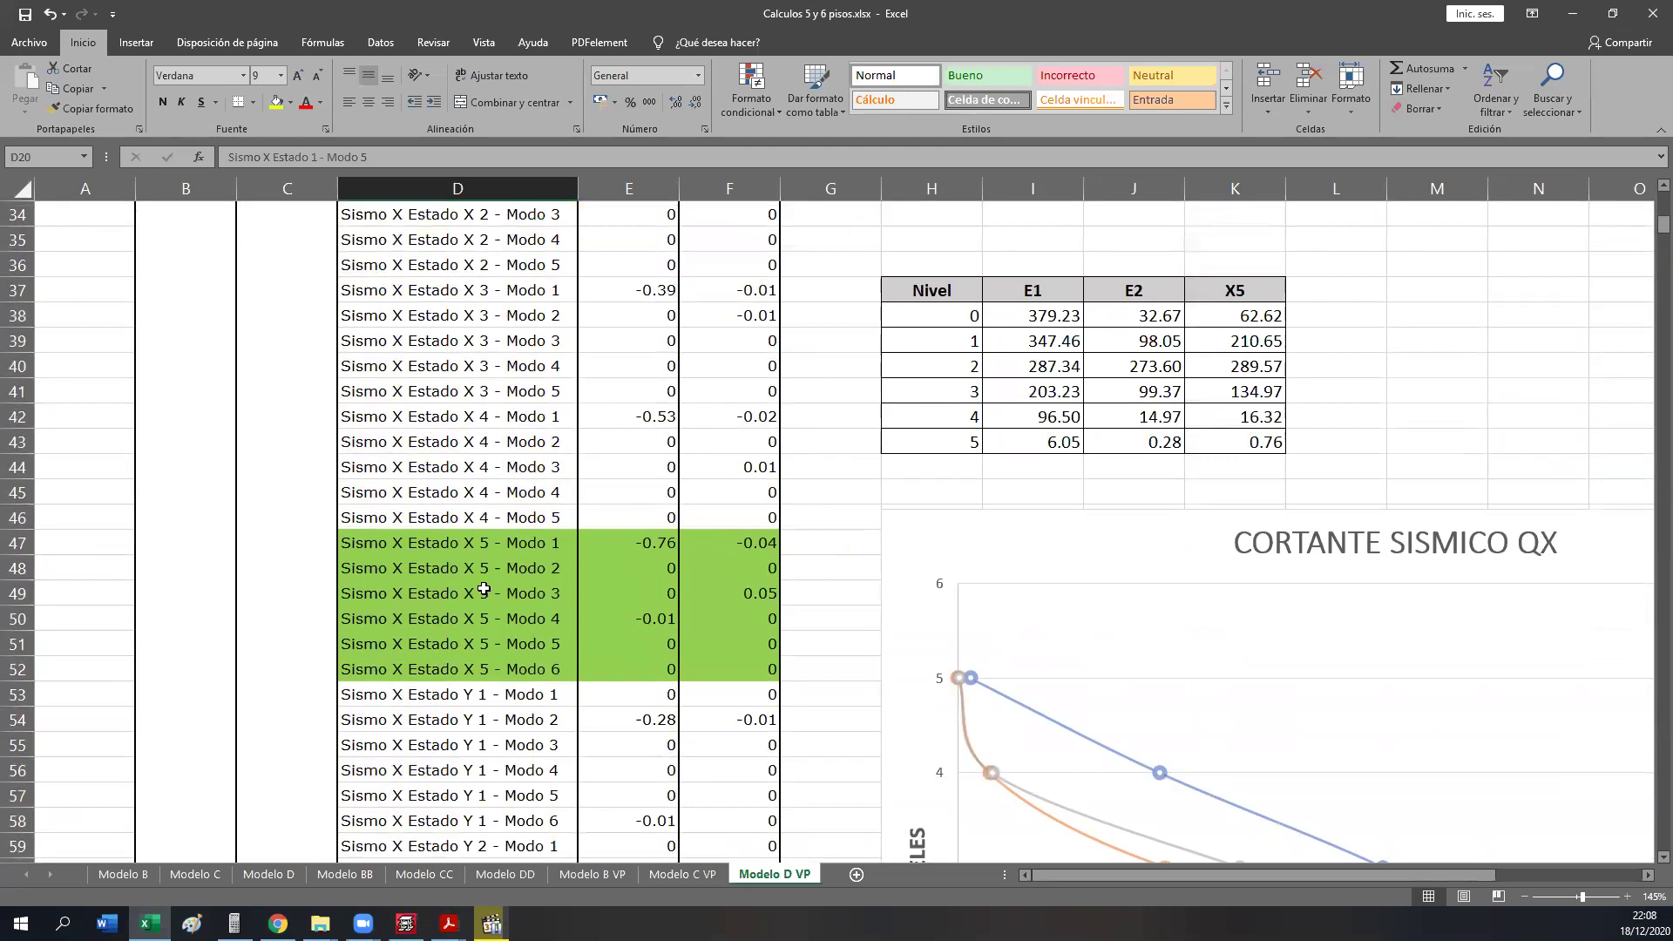
scroll(483, 592, down, 7)
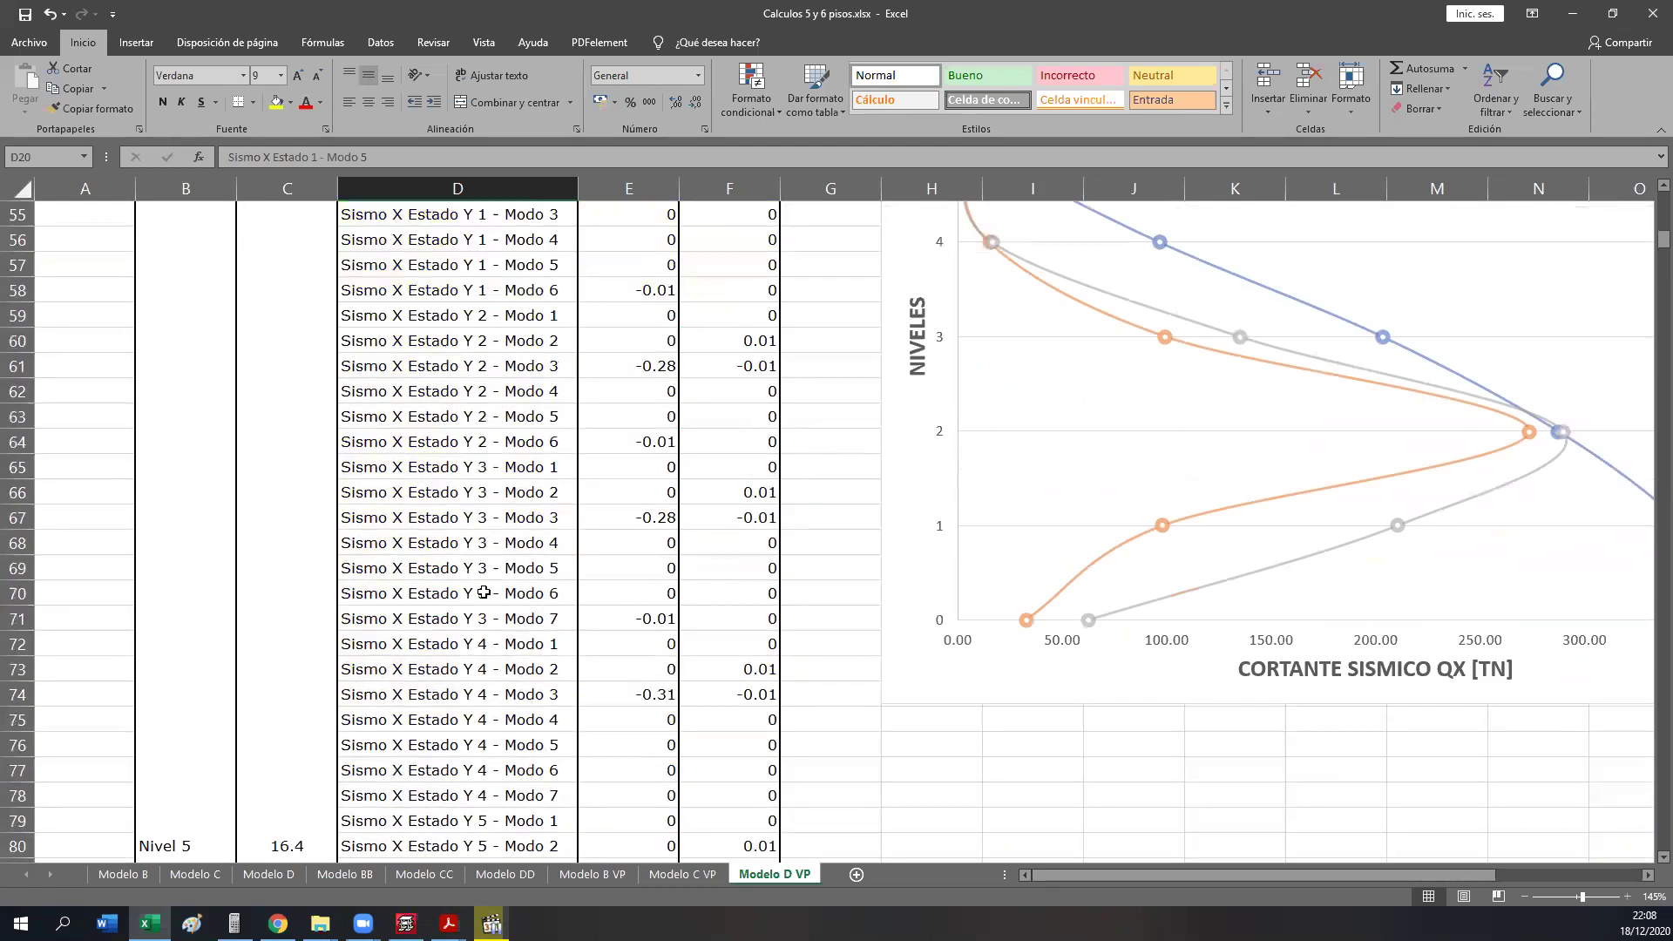
scroll(484, 592, up, 18)
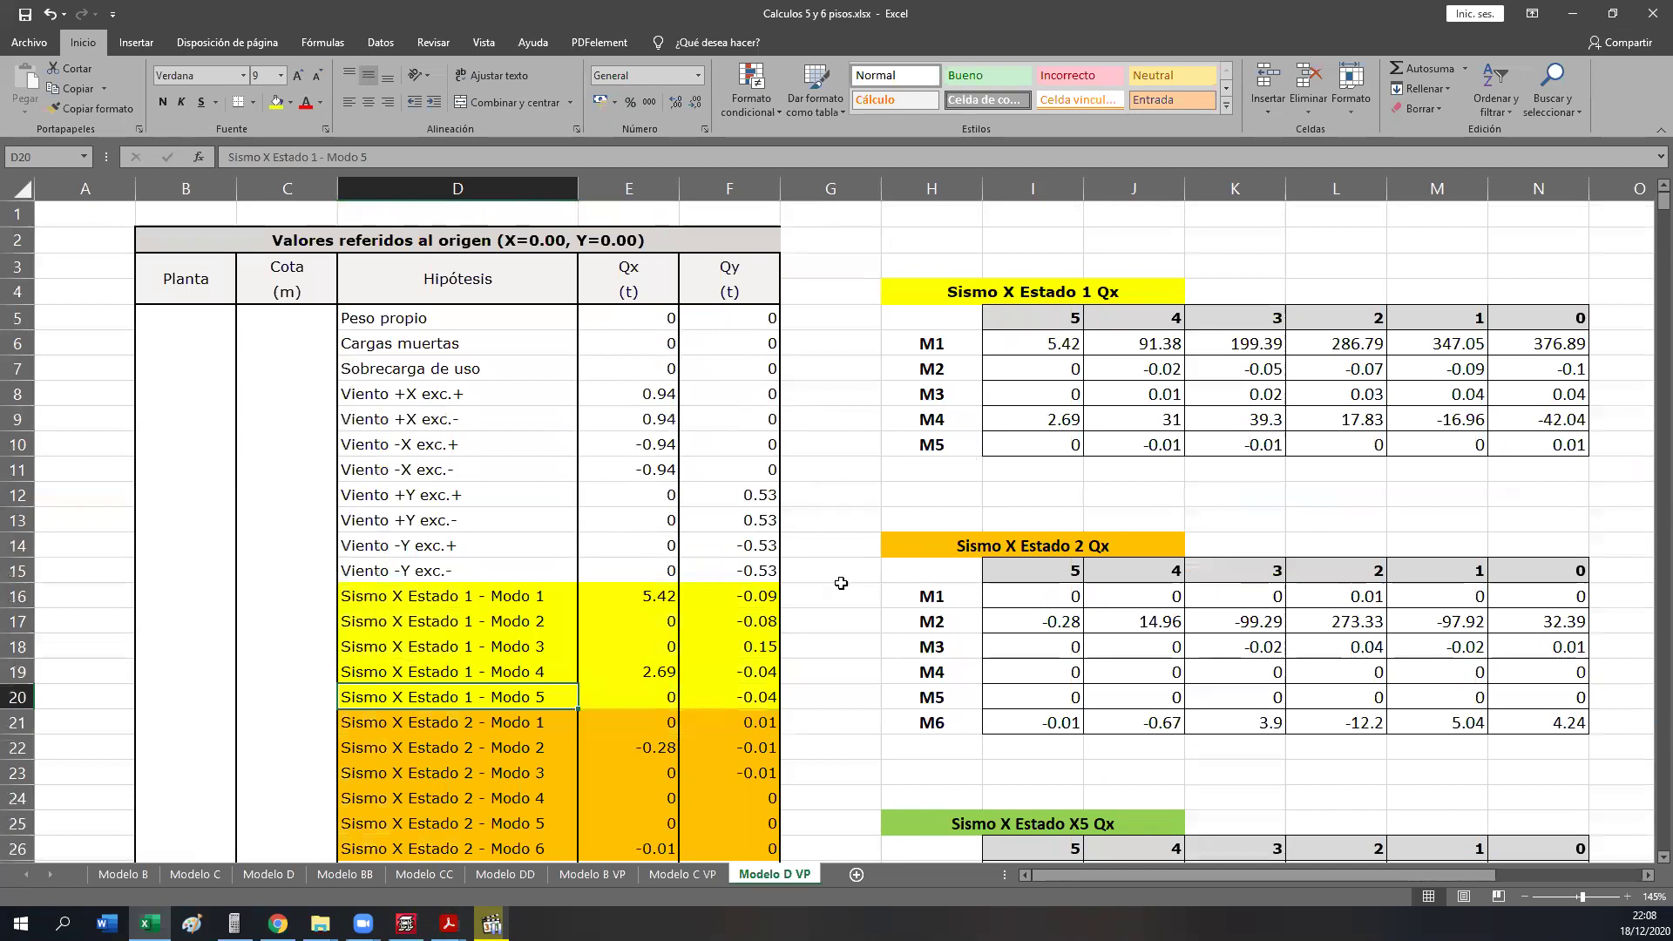
- Show the full CORTANTE SISMICO QX chart of the Modelo D VP sheet with its E1, E2 and X5 curves
scroll(791, 500, down, 9)
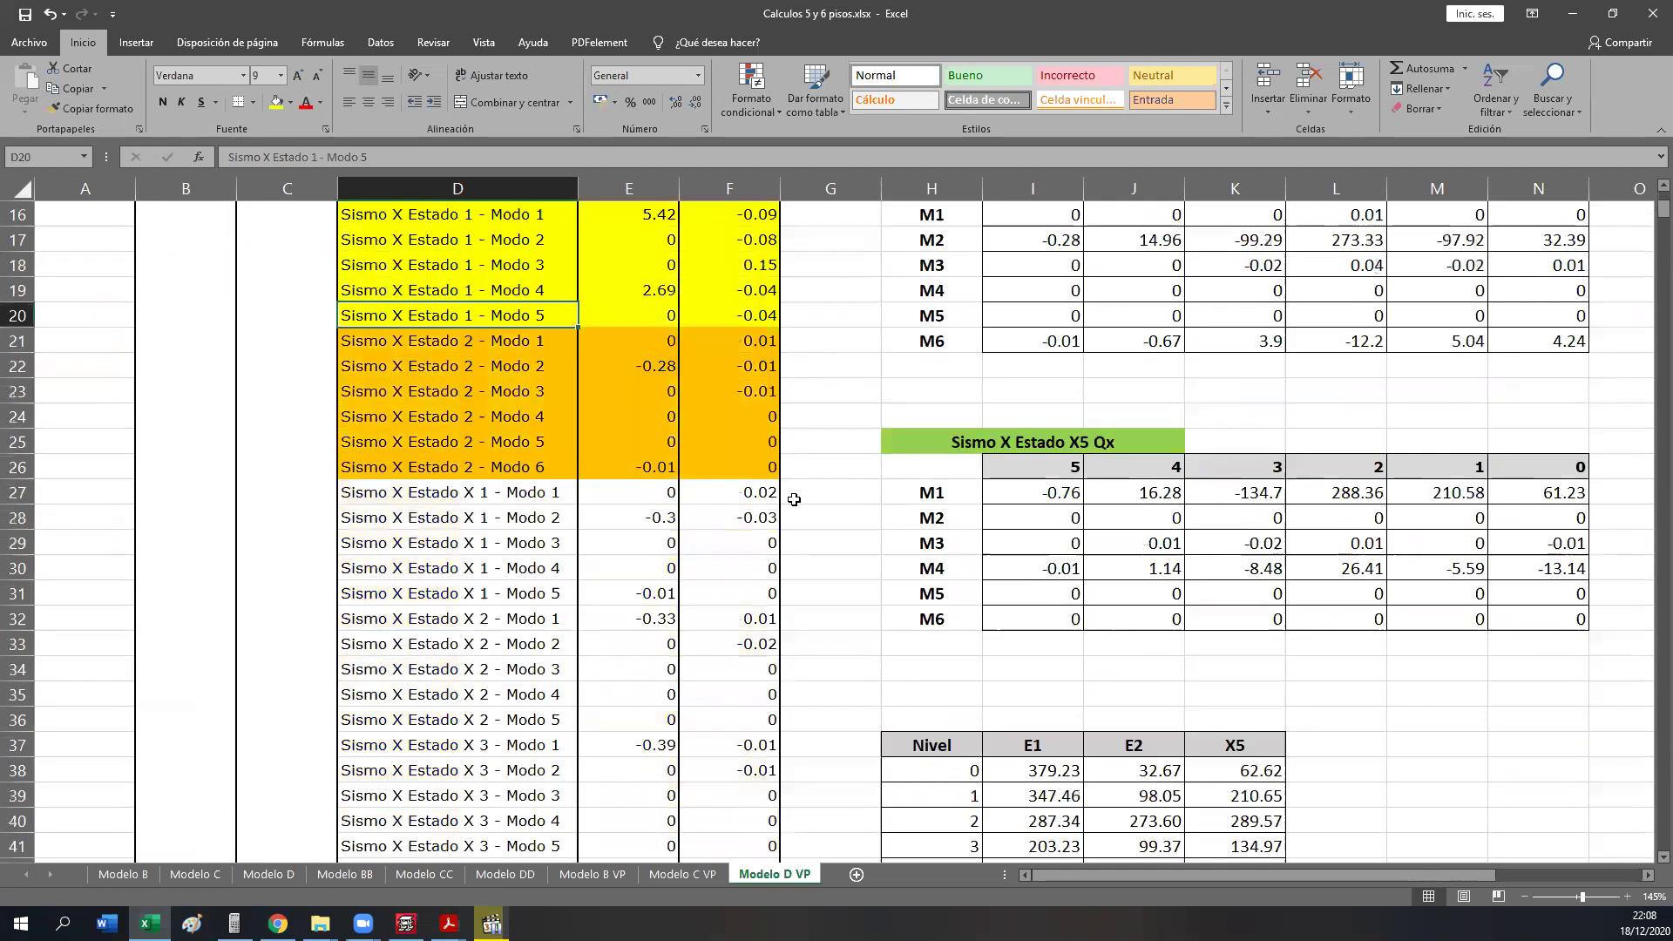
scroll(791, 499, down, 7)
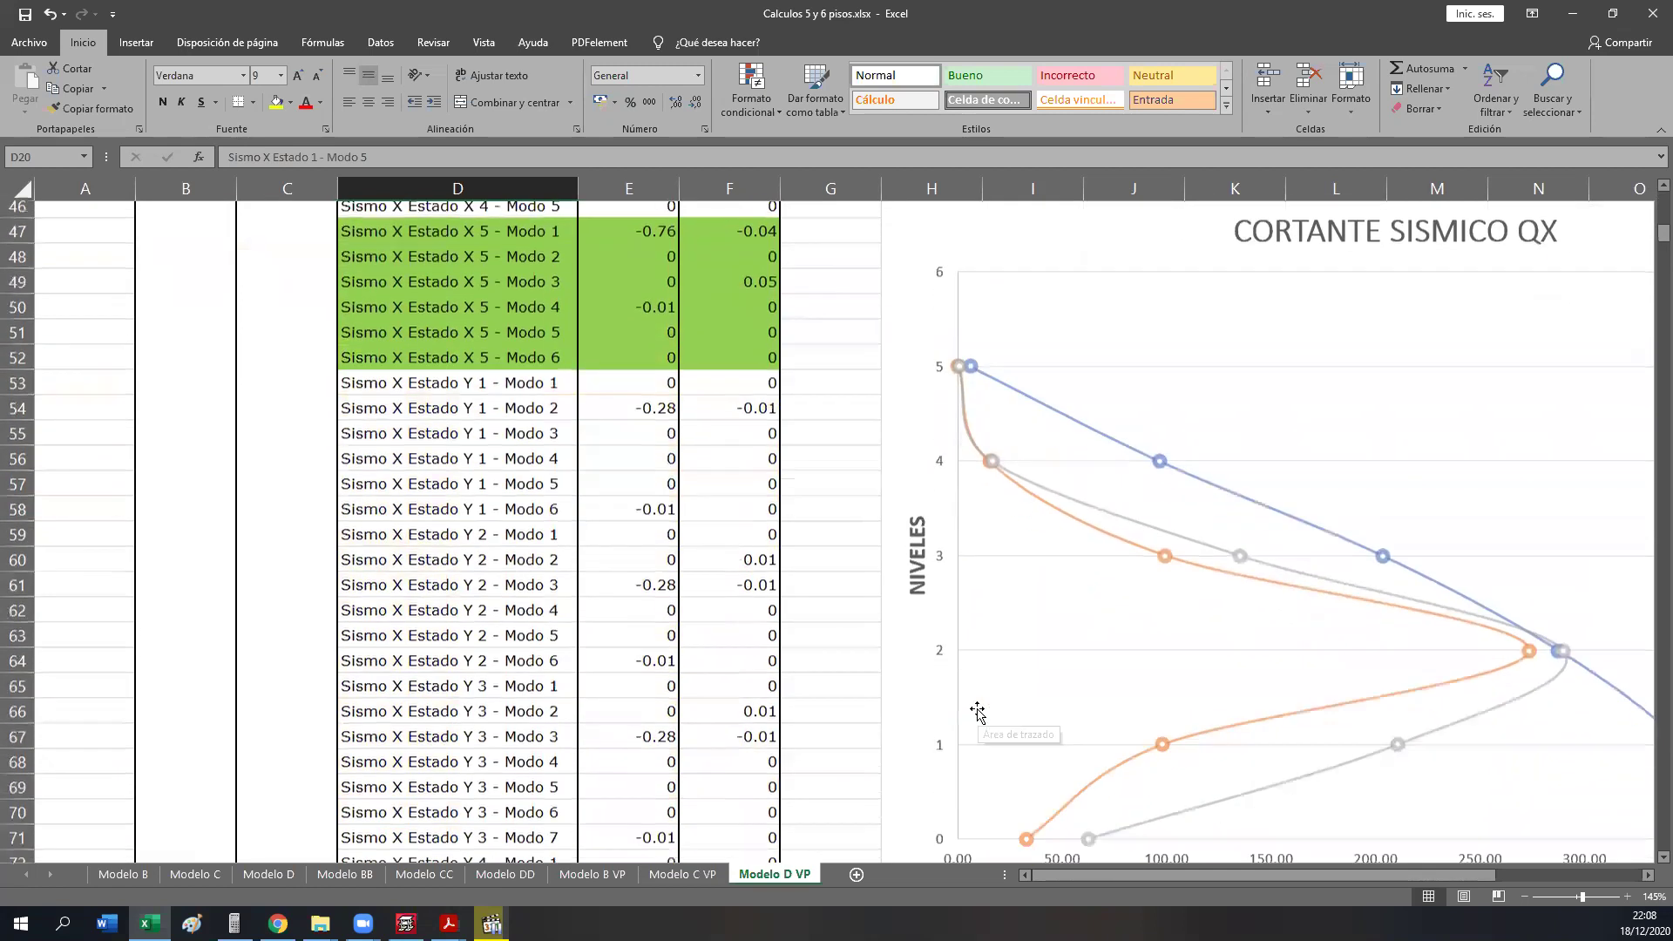
ctrl+scroll(584, 529, down, 3)
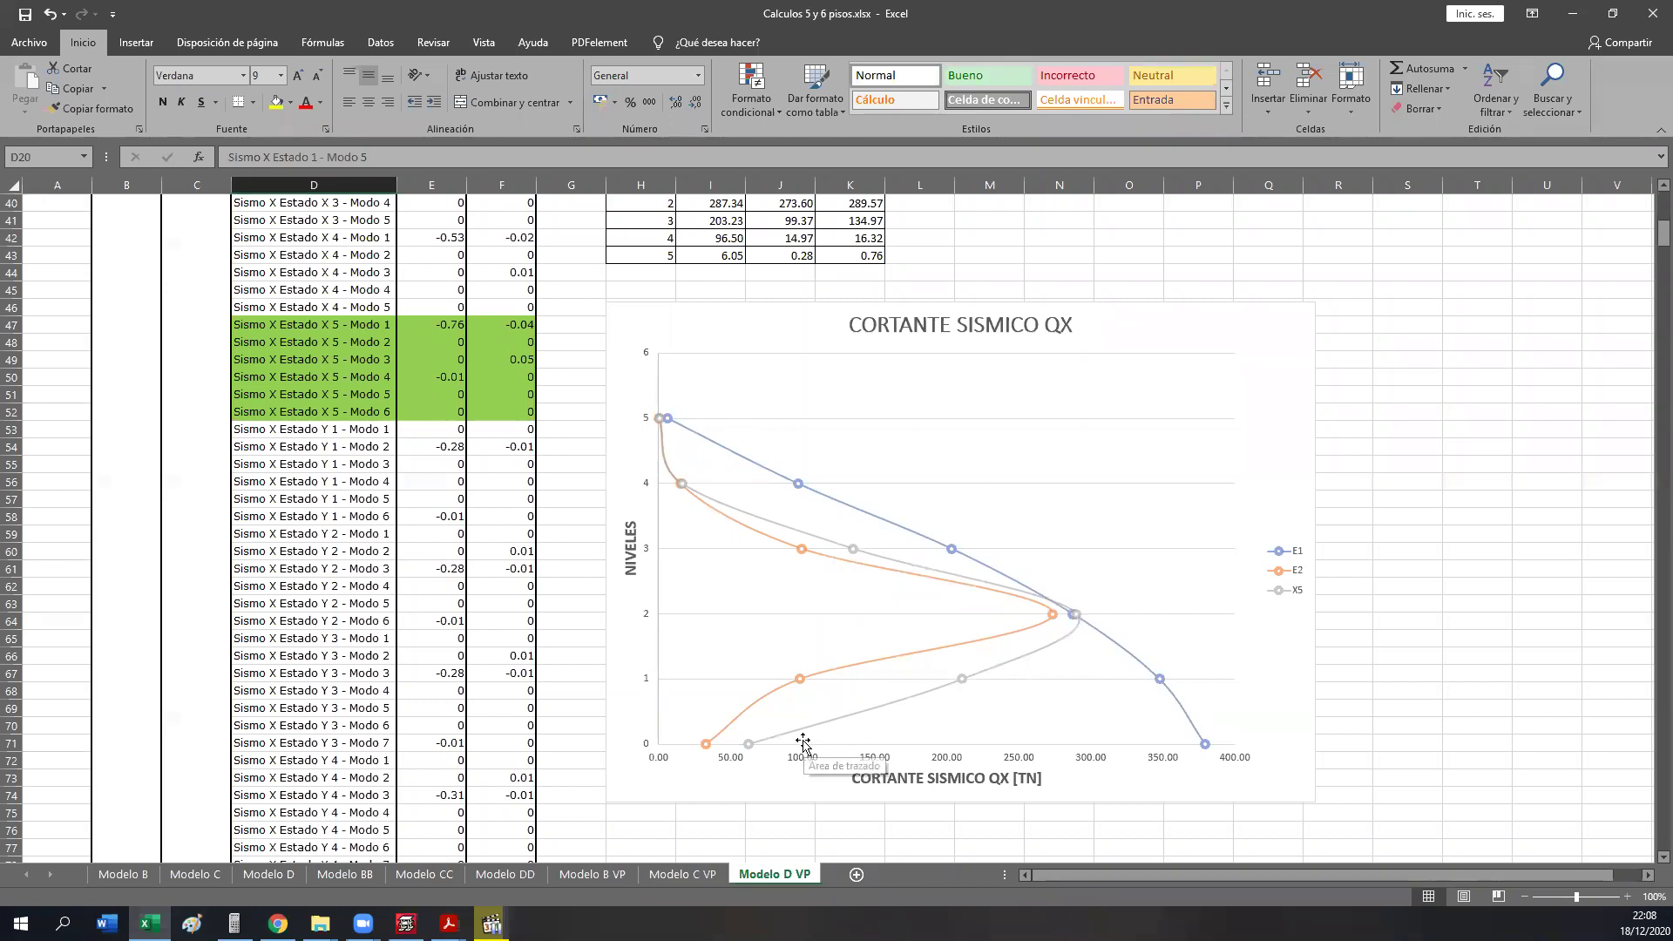
- Open the Modelo B sheet and examine its QX and QY seismic shear charts and the 3D building image
click(122, 875)
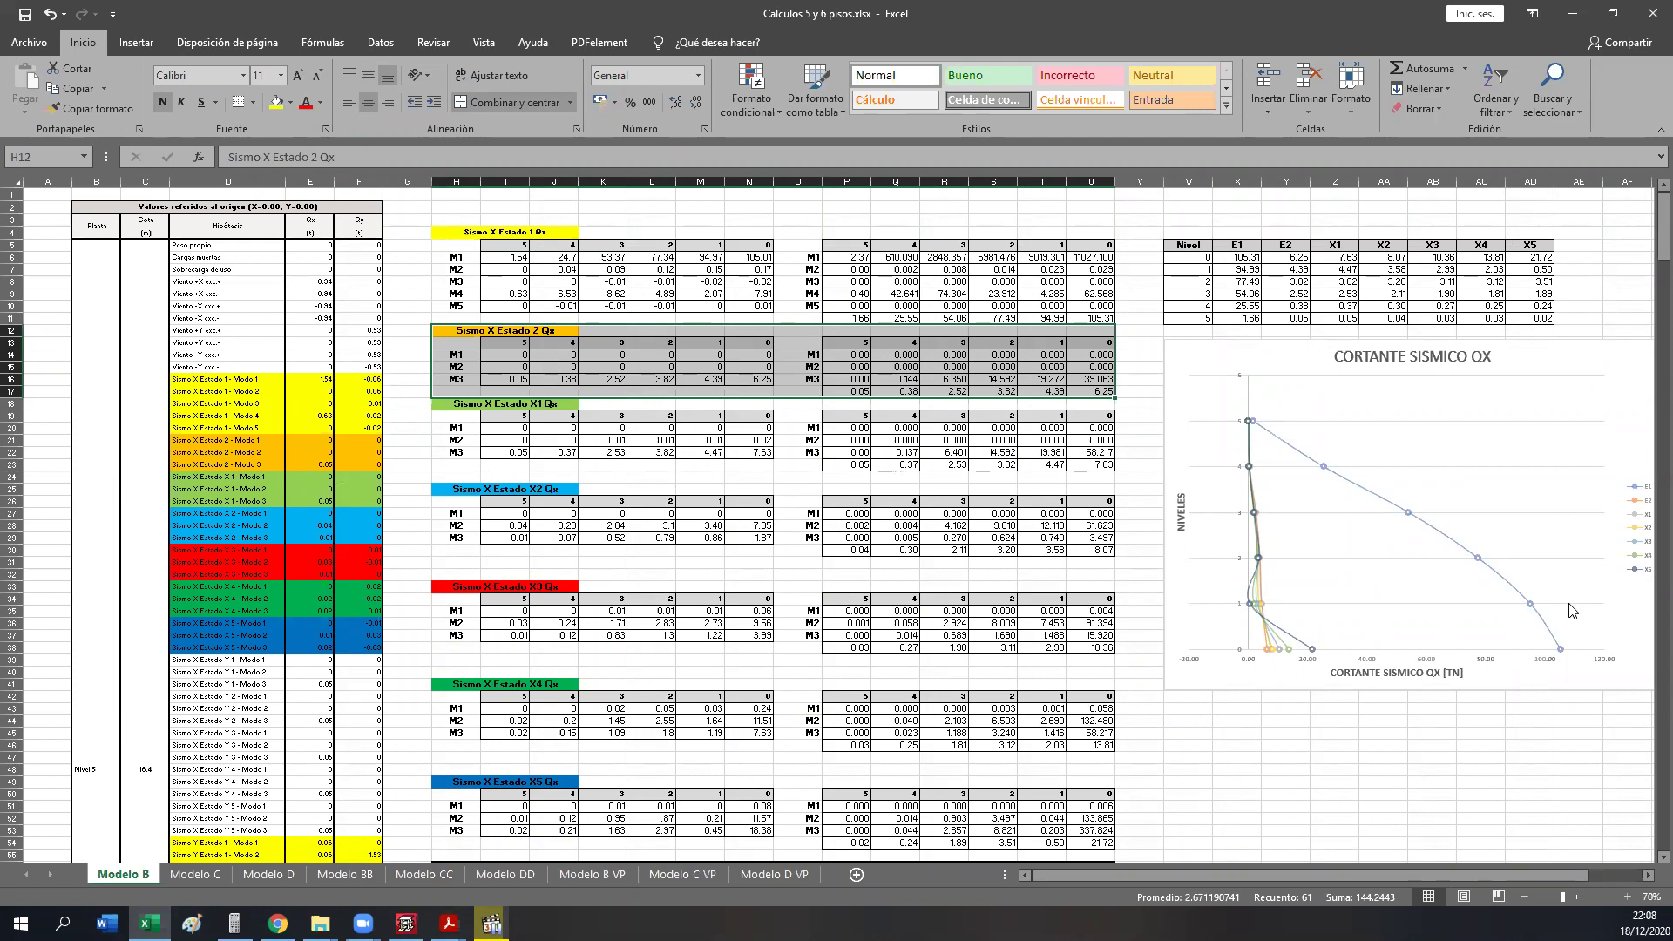
scroll(902, 492, down, 3)
scroll(904, 497, down, 20)
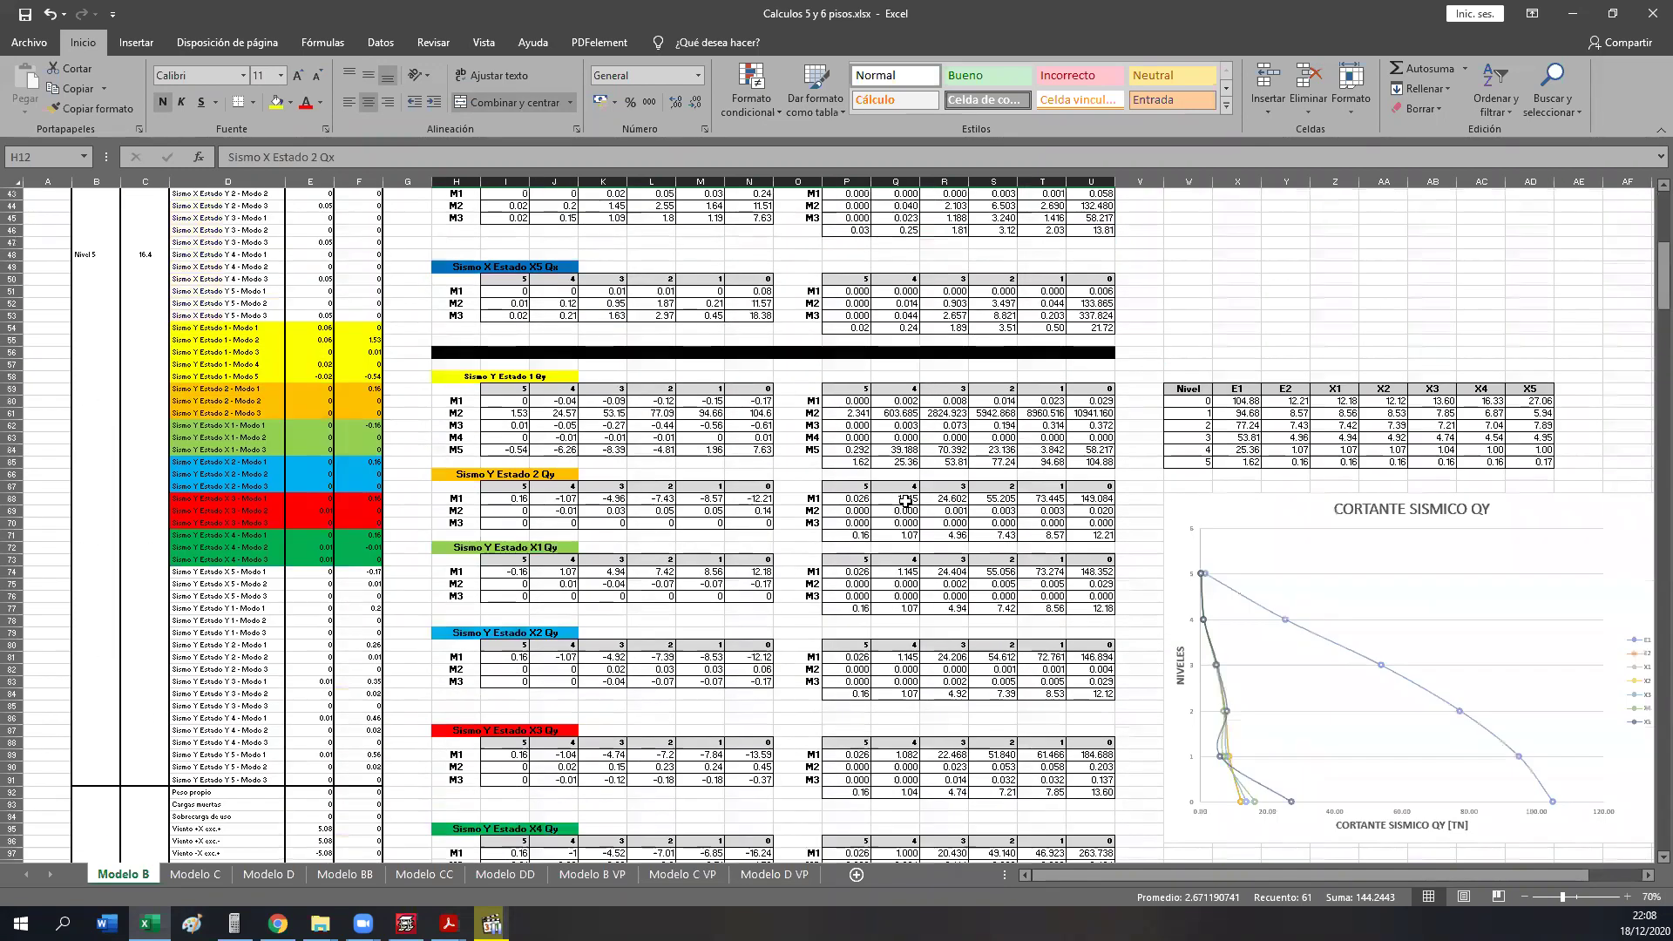
scroll(906, 510, down, 8)
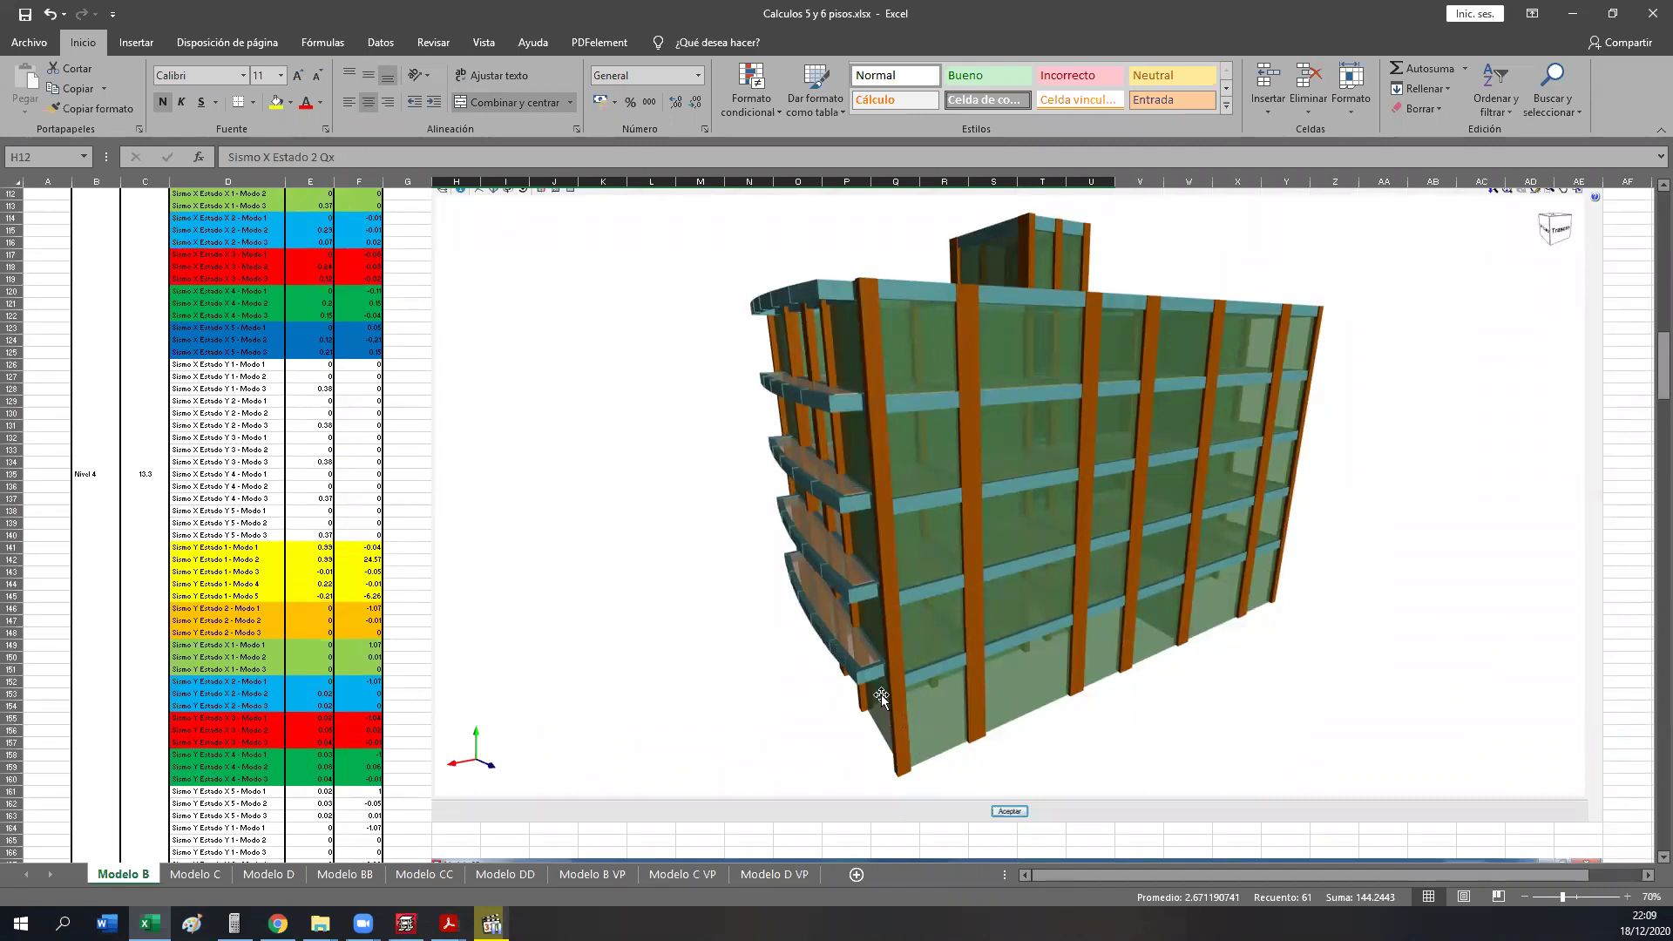
scroll(876, 691, up, 9)
scroll(947, 697, up, 11)
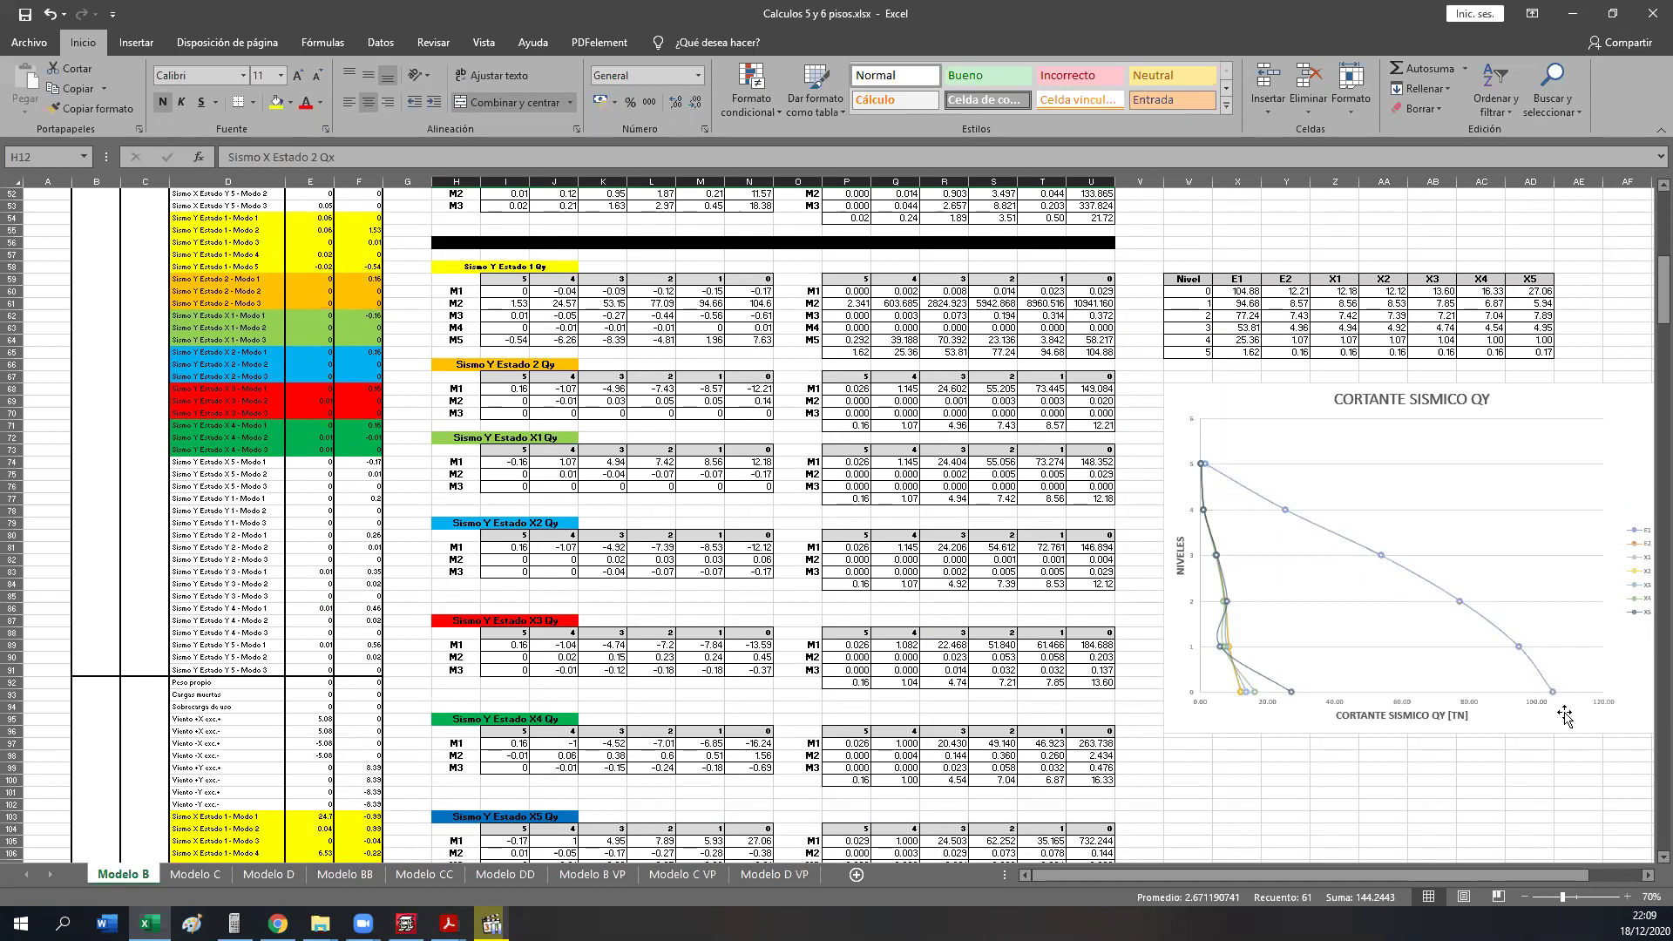
- Open the Modelo C sheet and examine its shear tables, charts and the 3D building image
click(195, 874)
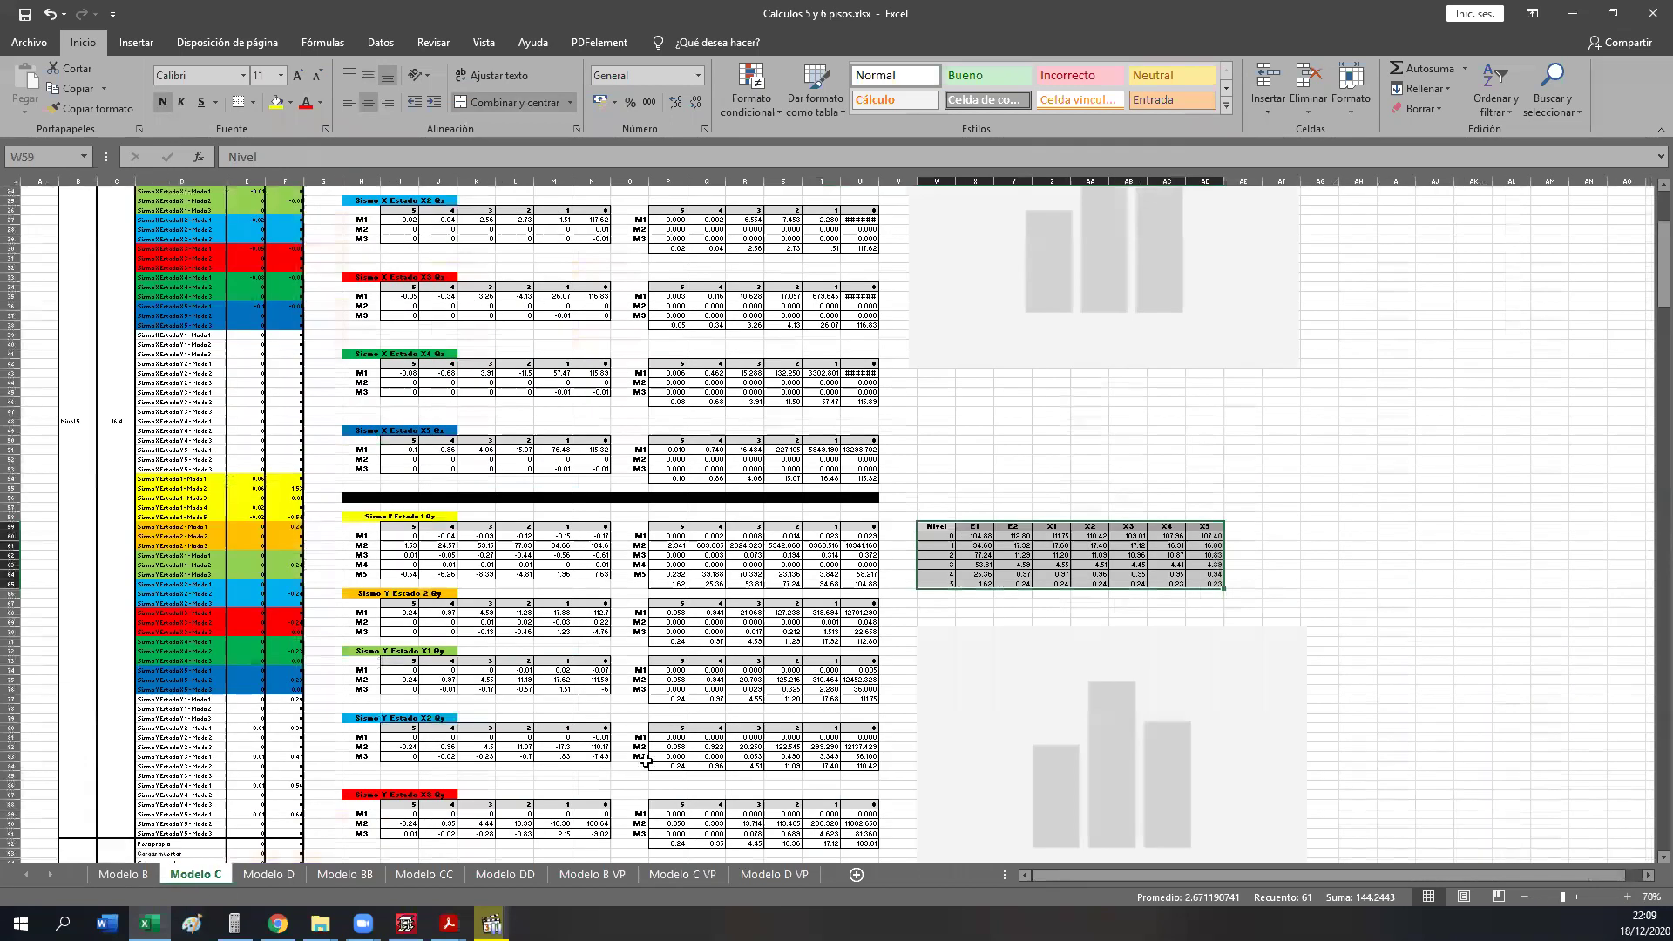
scroll(1022, 618, up, 8)
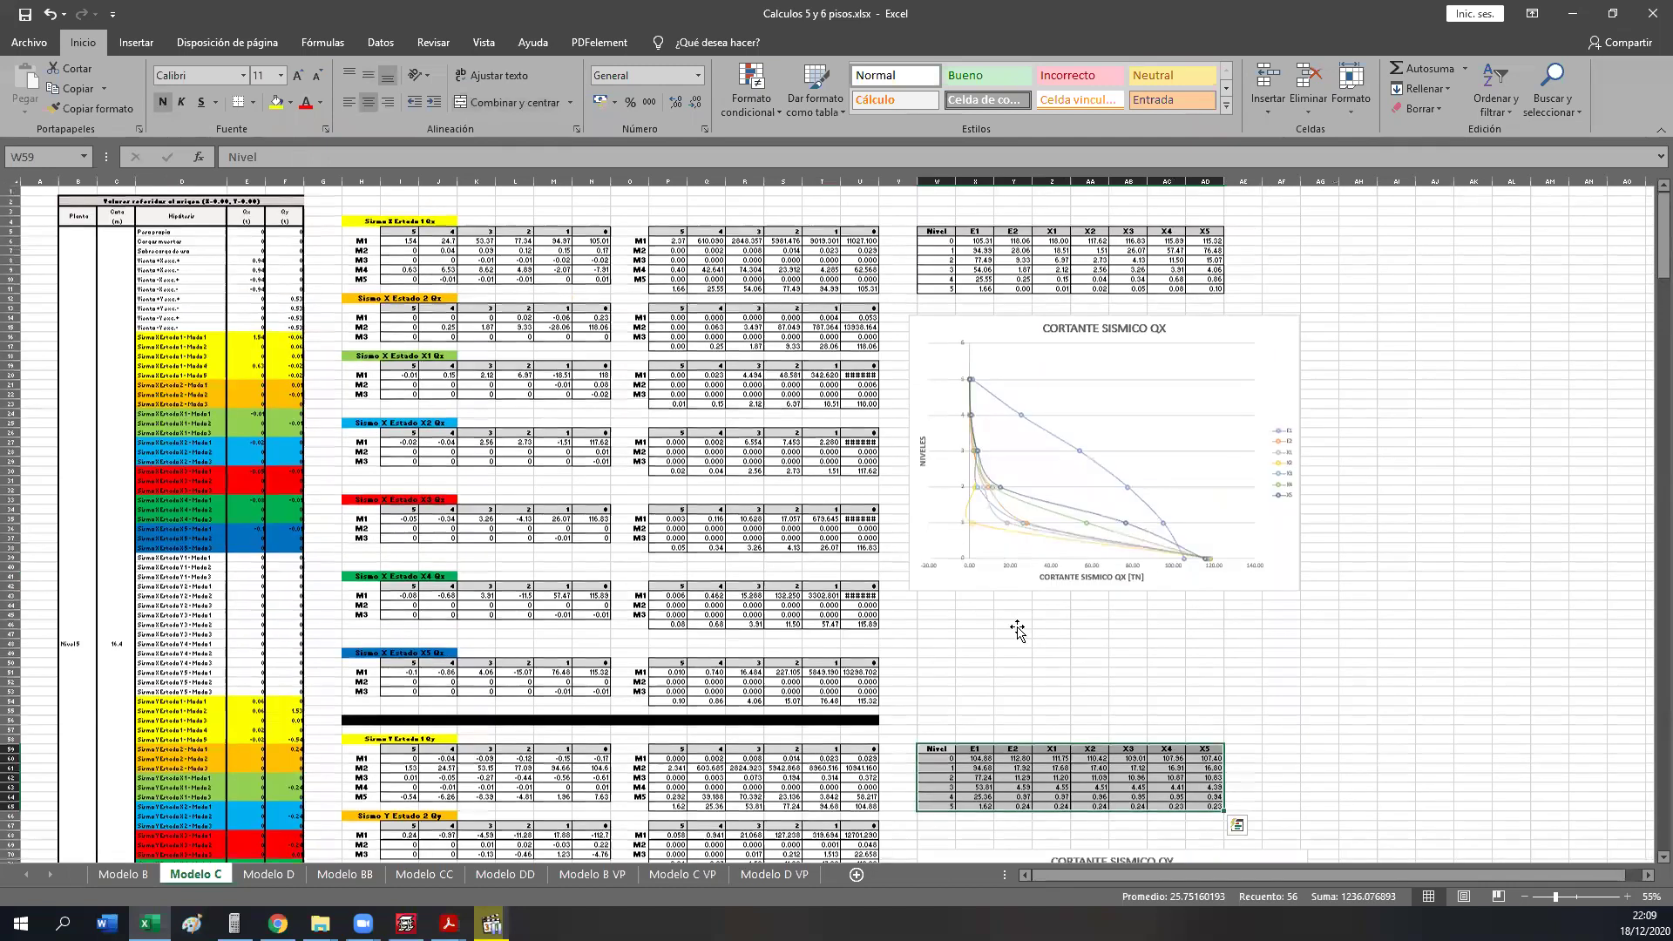
scroll(1018, 630, down, 20)
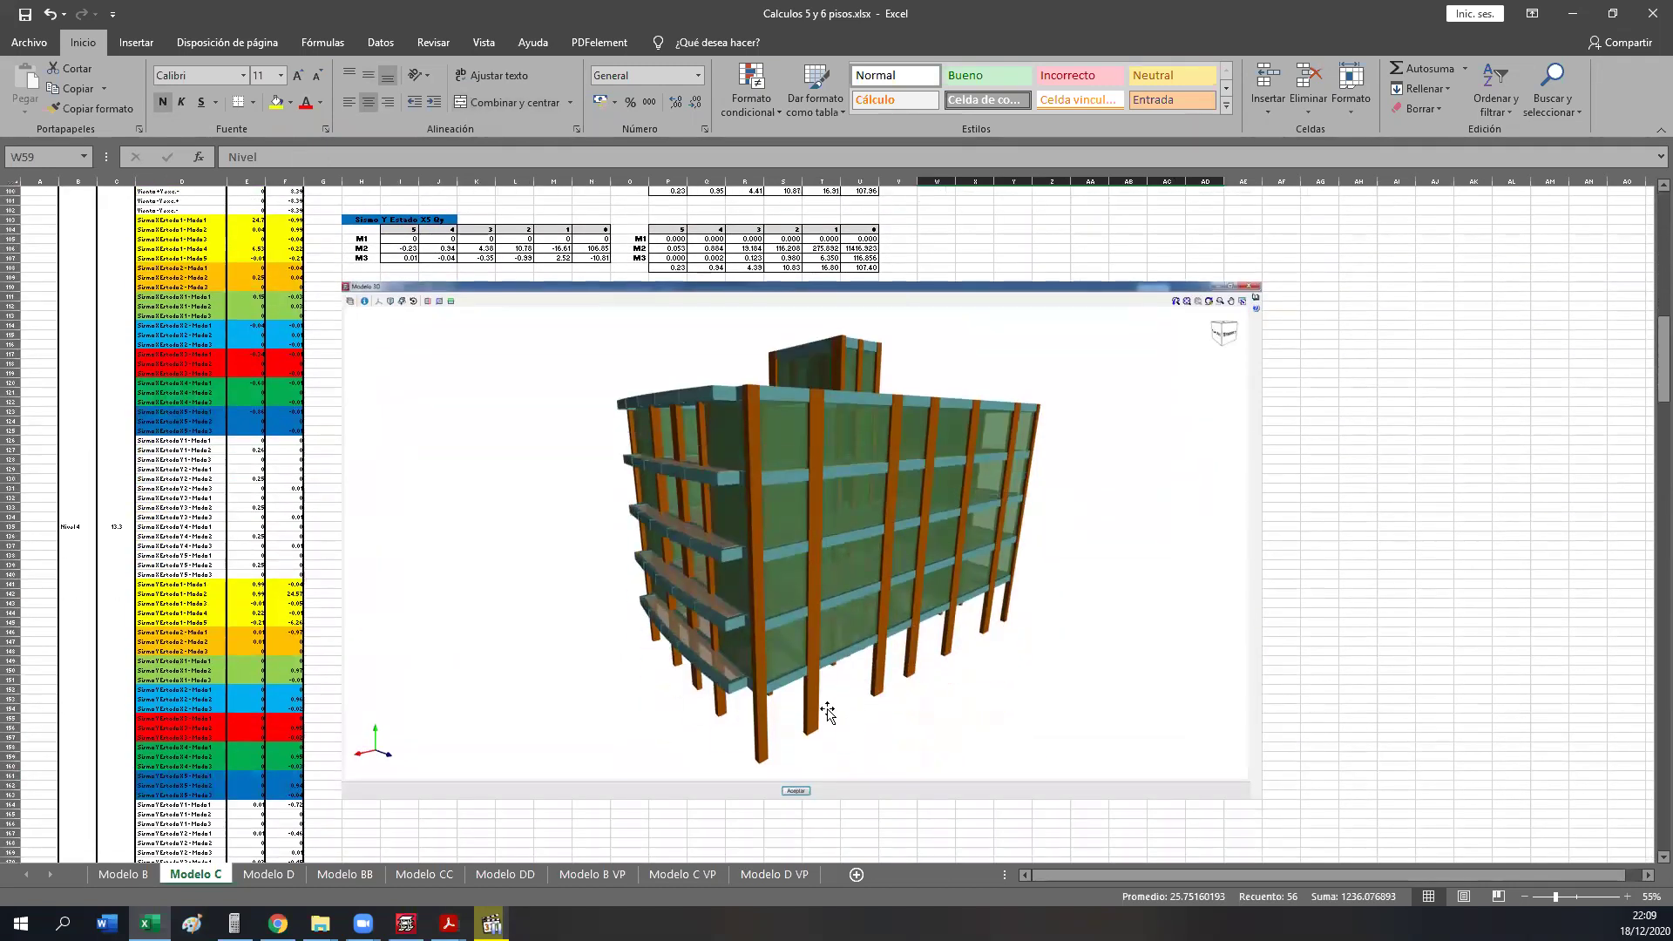
scroll(906, 680, up, 15)
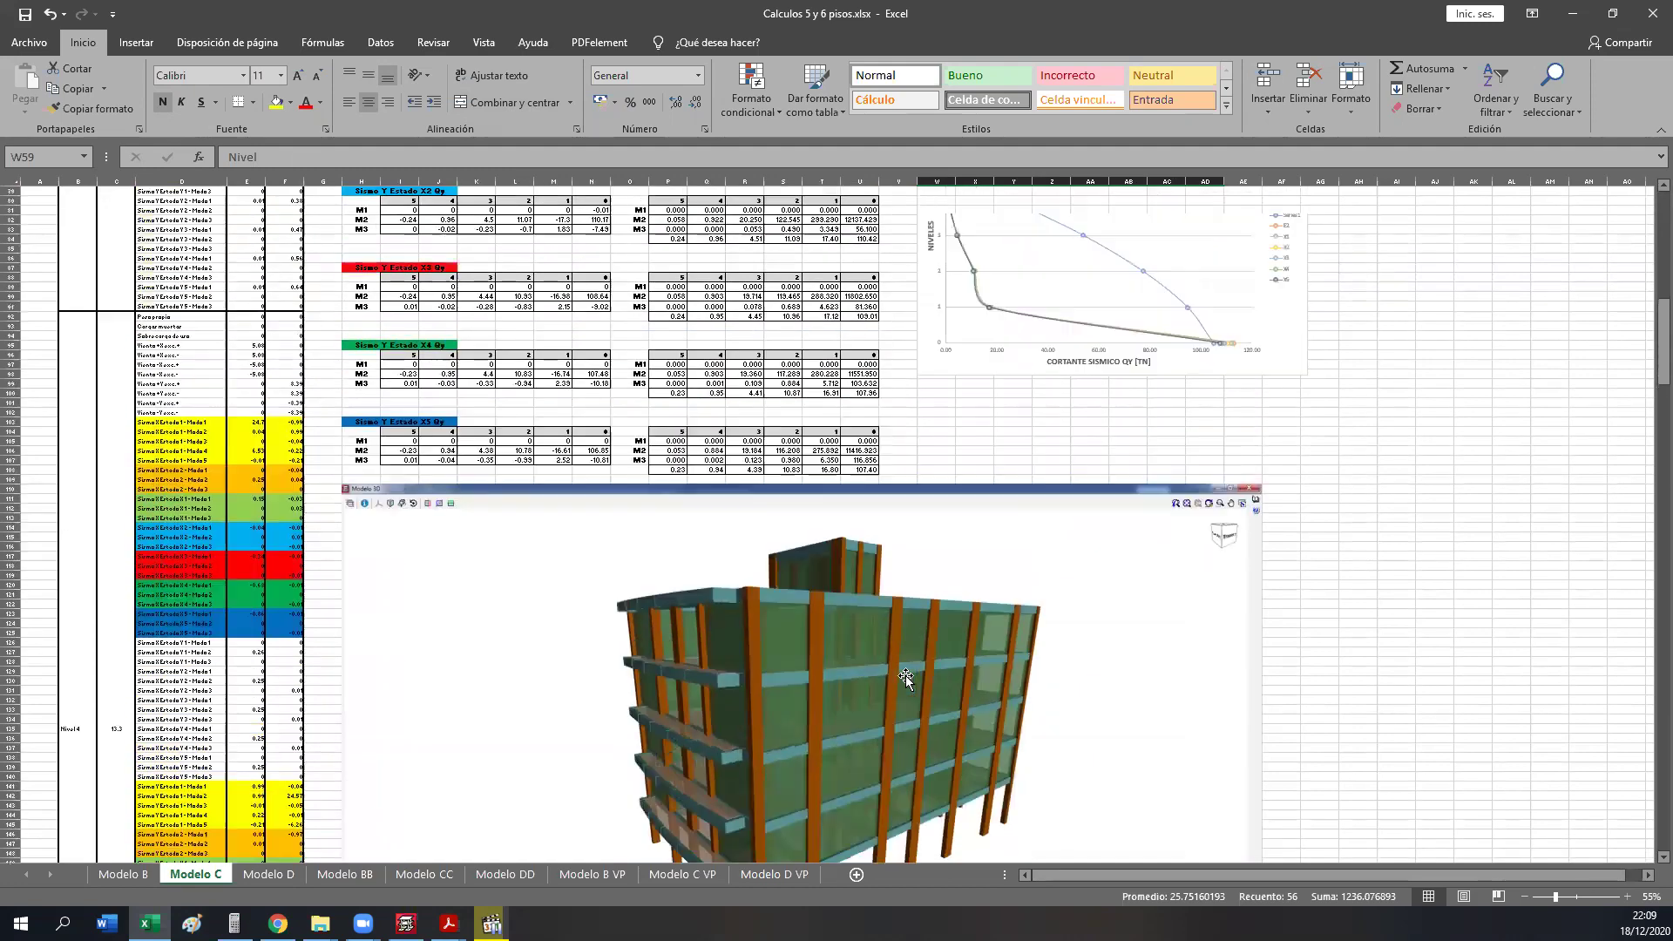
scroll(917, 689, up, 7)
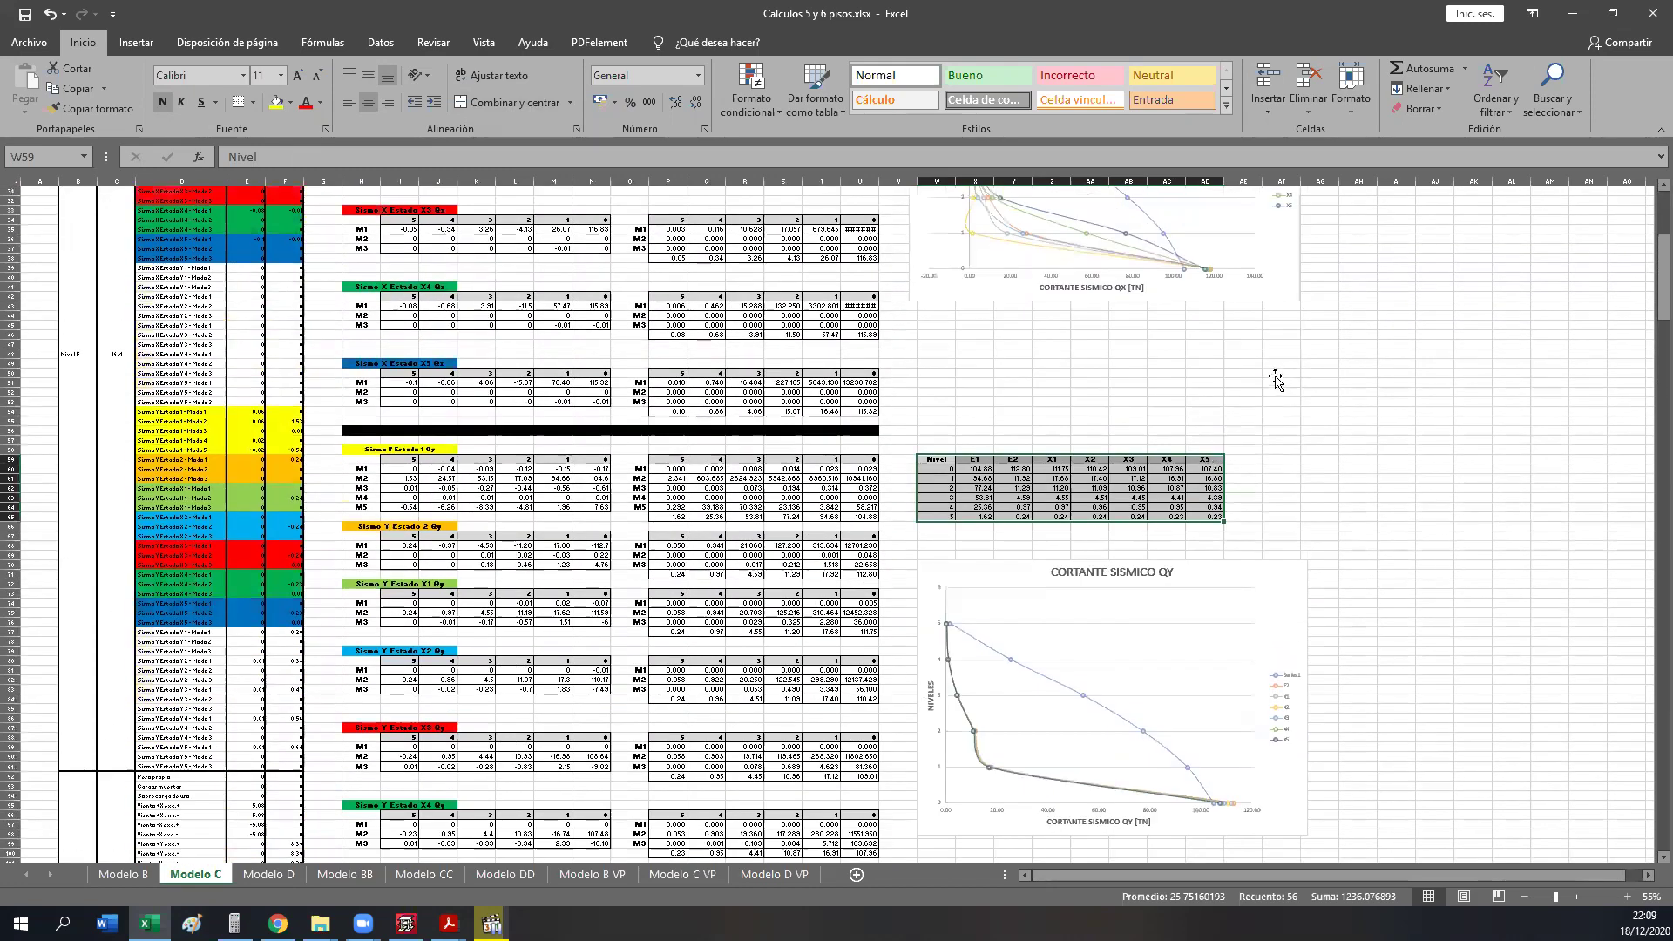
- Enlarge Modelo C's CORTANTE SISMICO QX chart and examine the E1 and X2 curves against the other states
ctrl+scroll(1278, 374, up, 3)
ctrl+scroll(1159, 891, up, 1)
drag(1217, 875, 1281, 874)
scroll(1168, 590, up, 7)
scroll(1183, 593, up, 3)
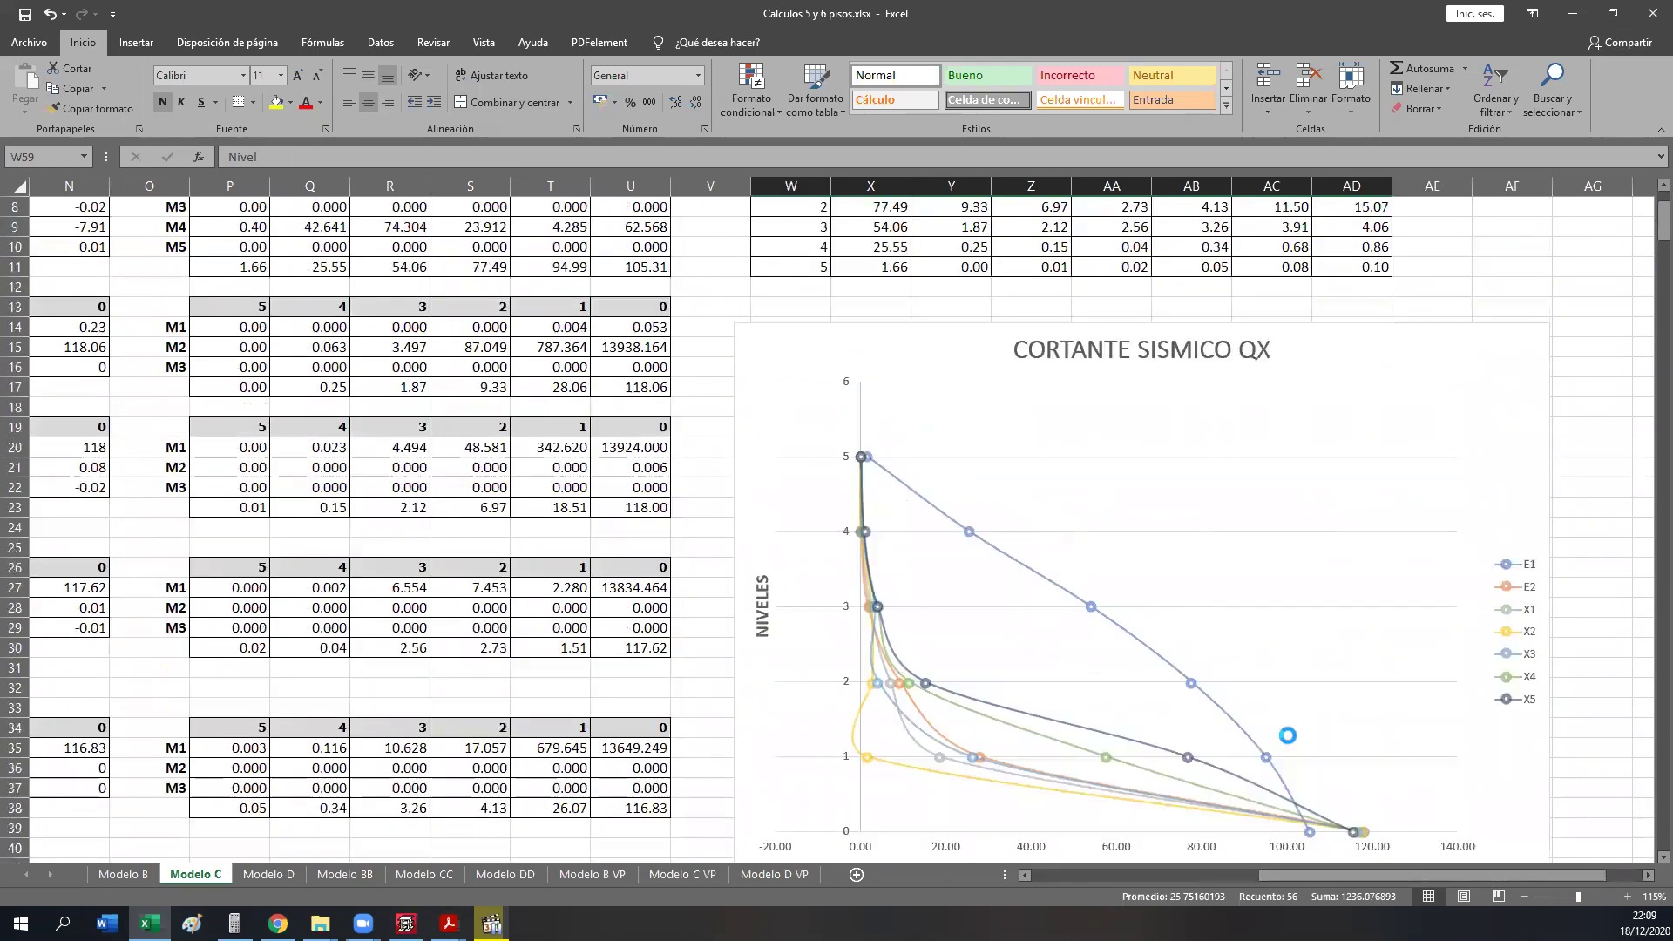
ctrl+scroll(1288, 735, up, 1)
scroll(1207, 697, down, 2)
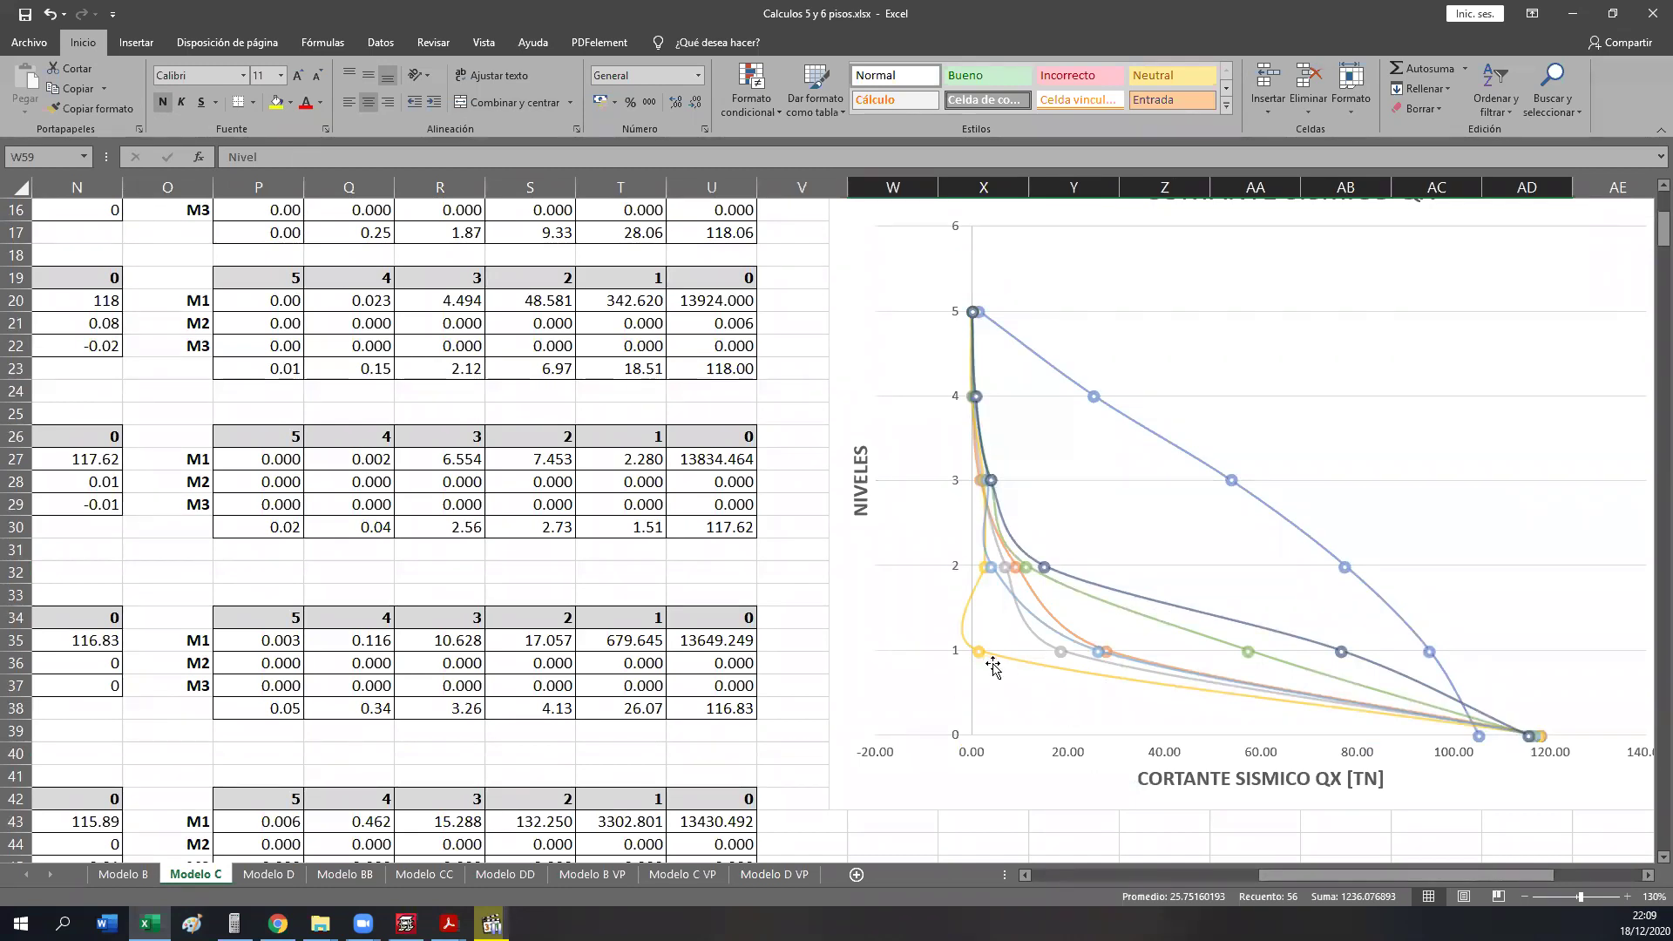
drag(1297, 875, 1366, 874)
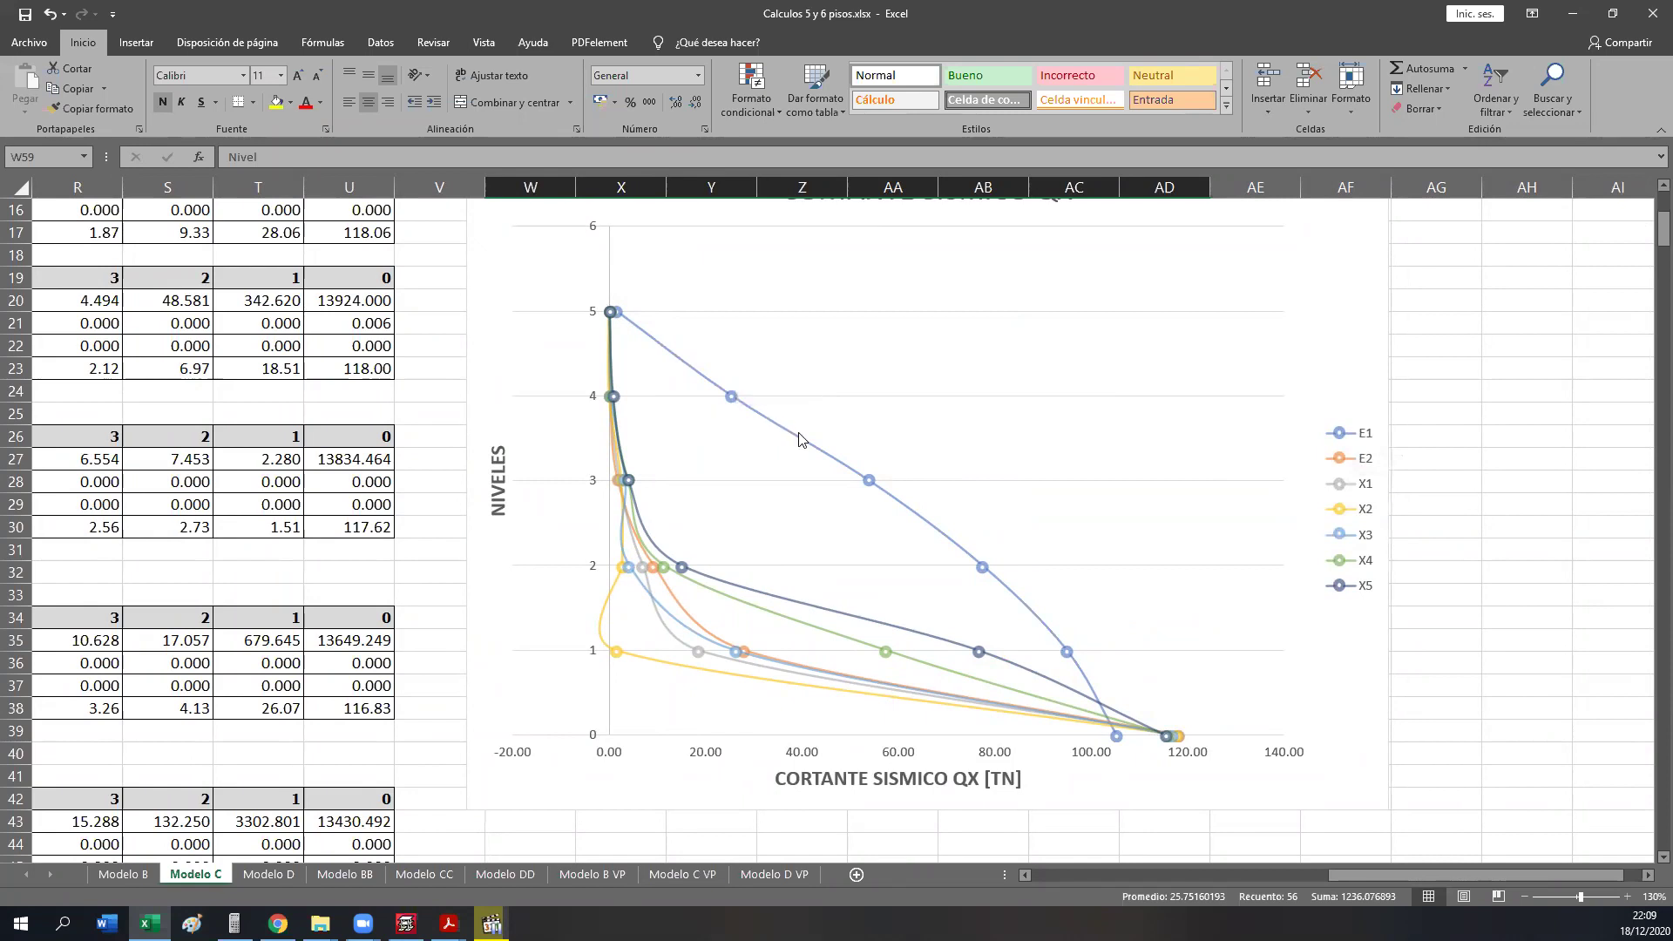
mouse_move(799, 438)
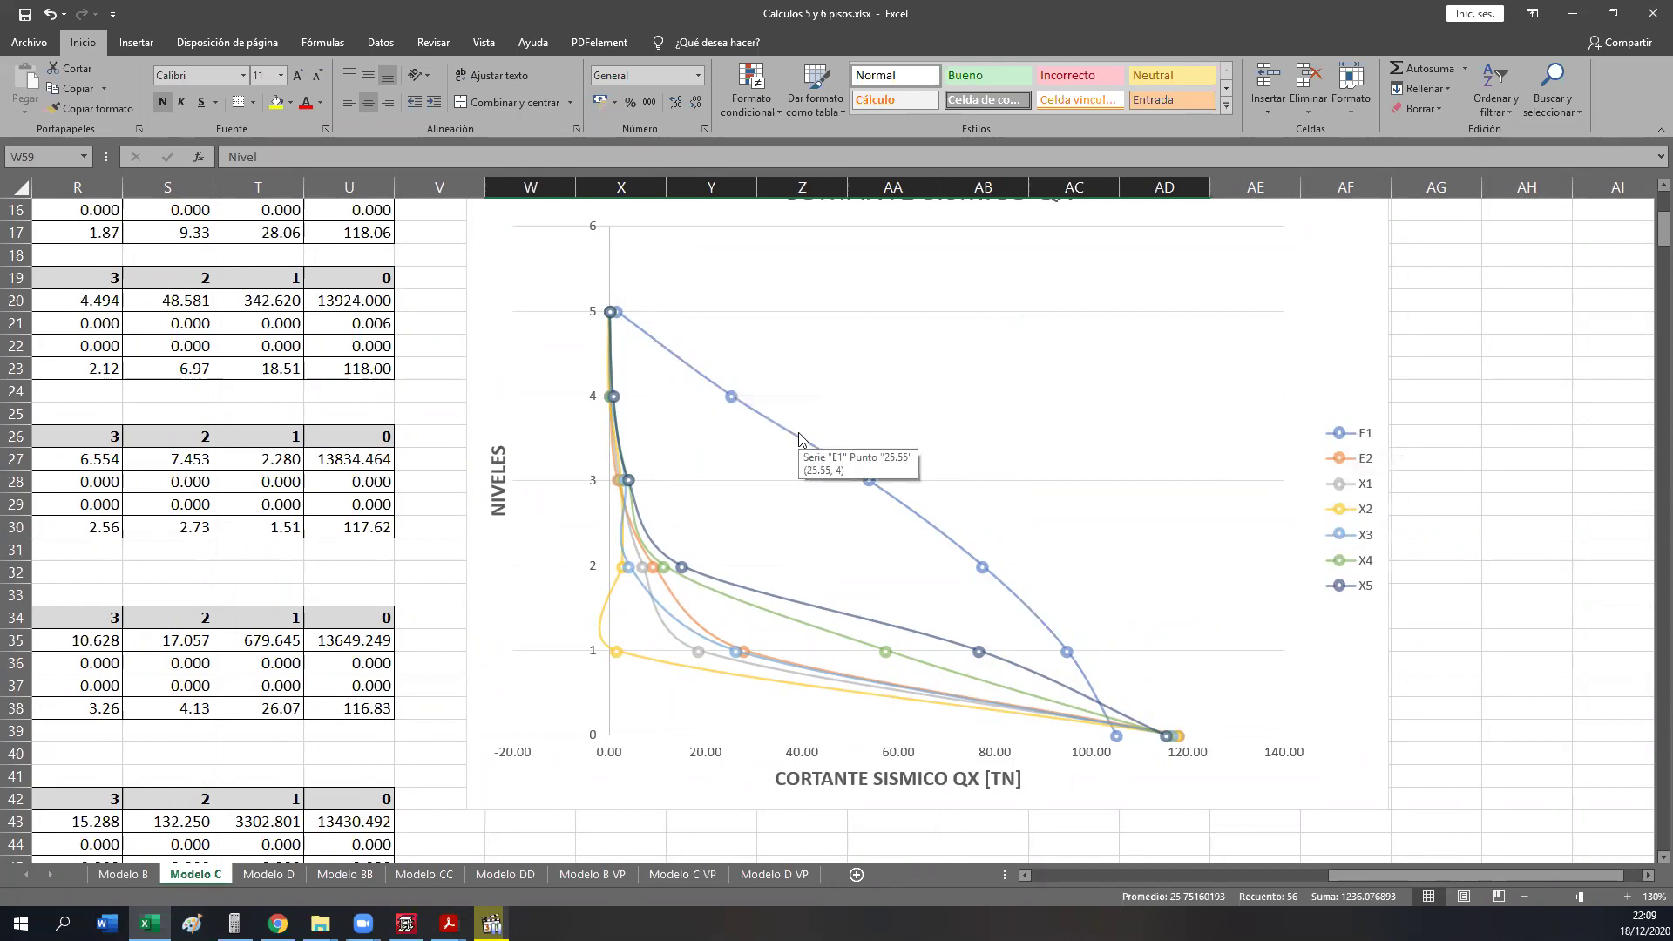
mouse_move(622, 660)
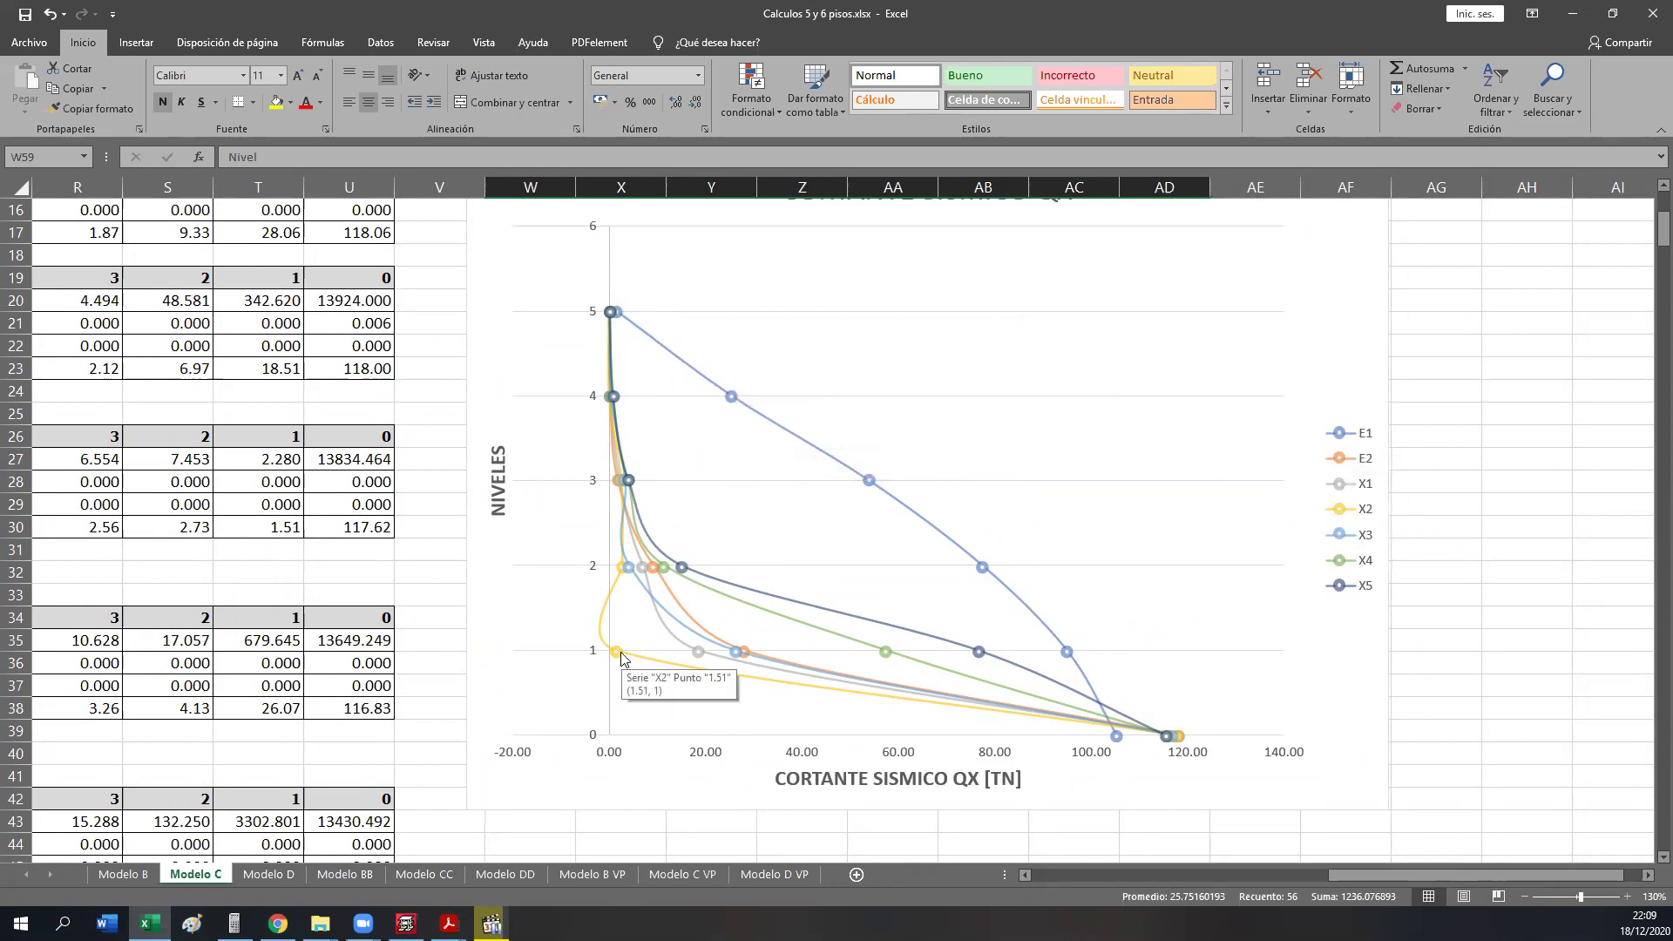
mouse_move(686, 617)
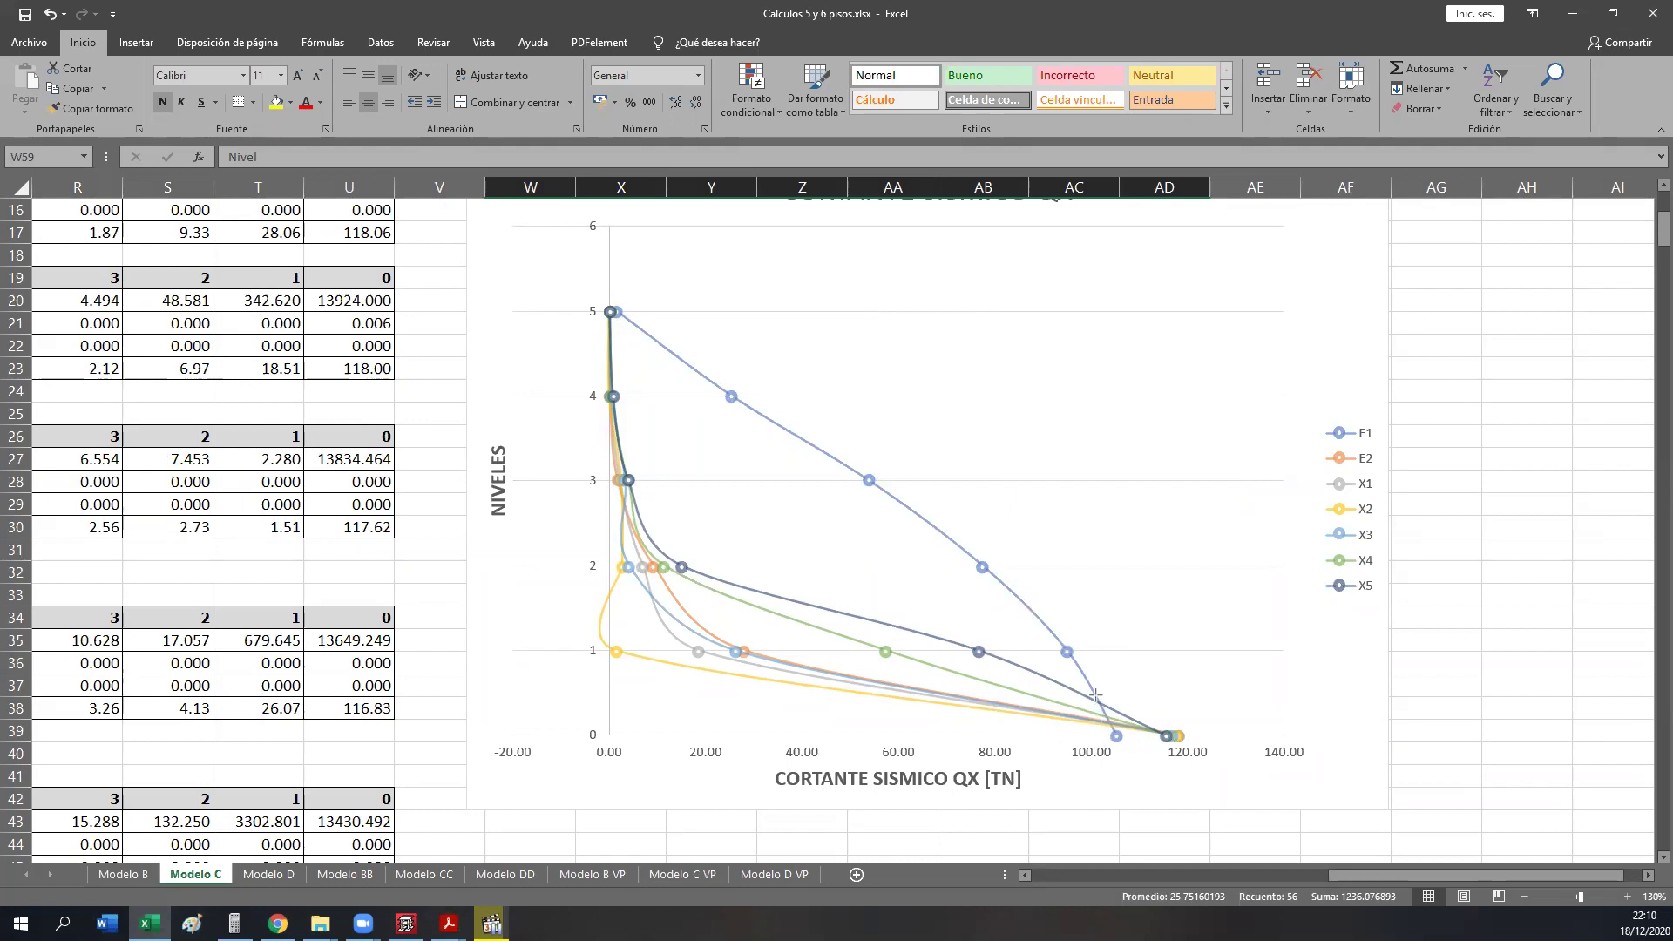
drag(1111, 696, 1190, 695)
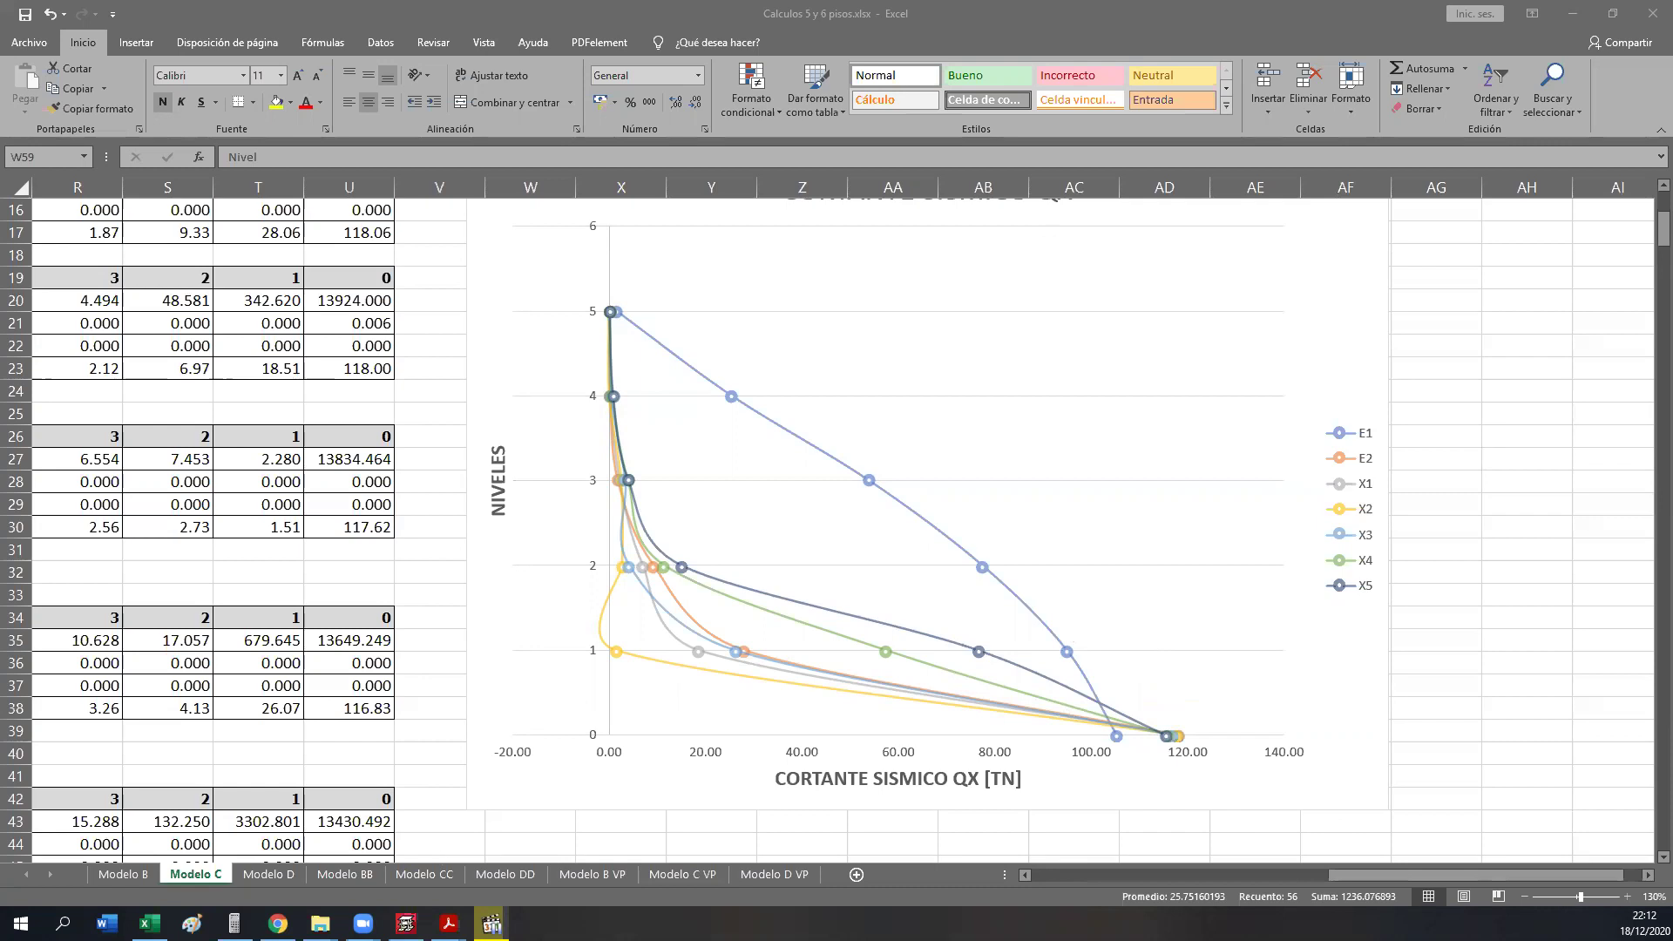
- Switch to Presentacion Cype Sismo.pdf in Acrobat Reader, showing the Caso I shear results on page 15
click(406, 923)
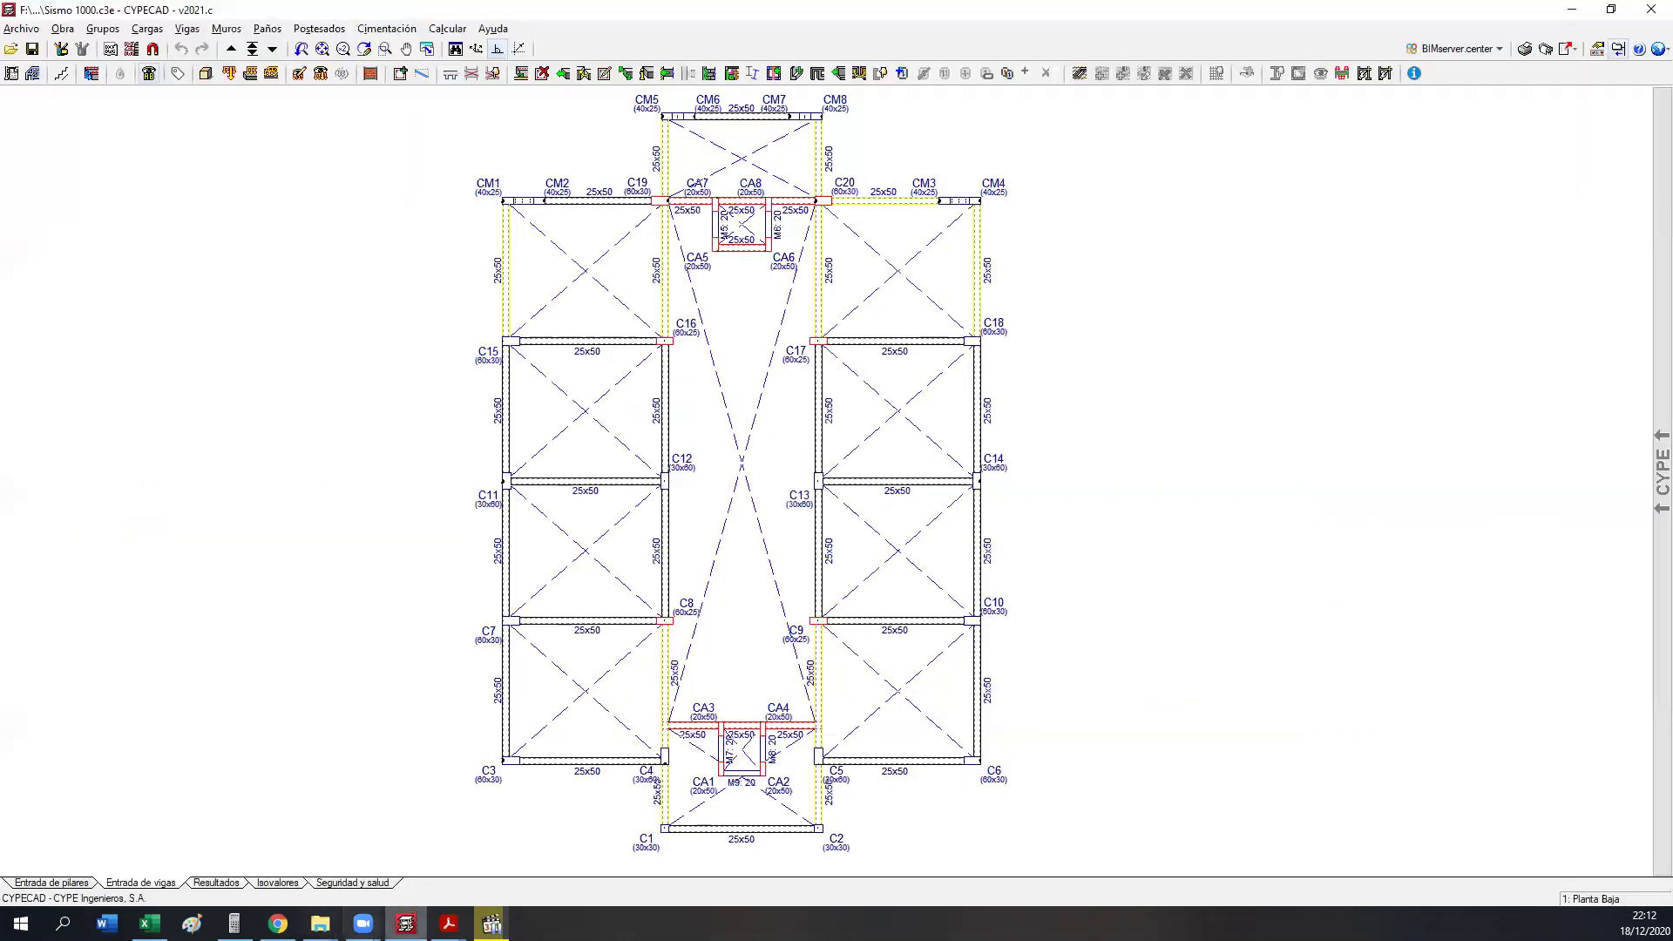
mouse_move(449, 924)
click(525, 836)
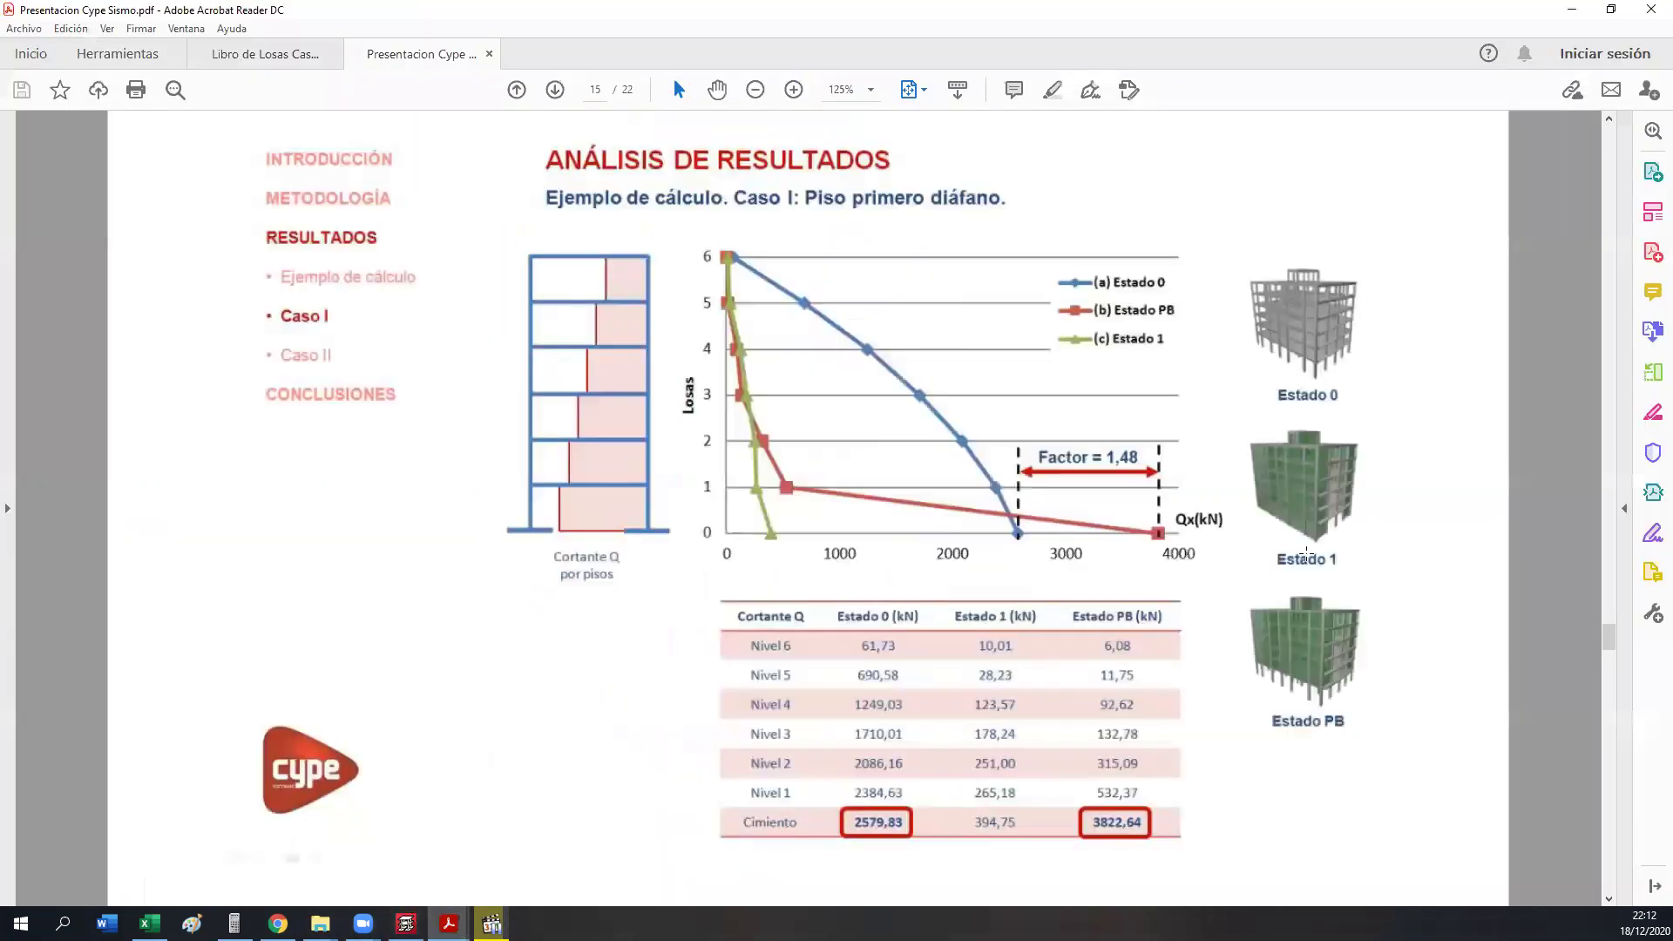